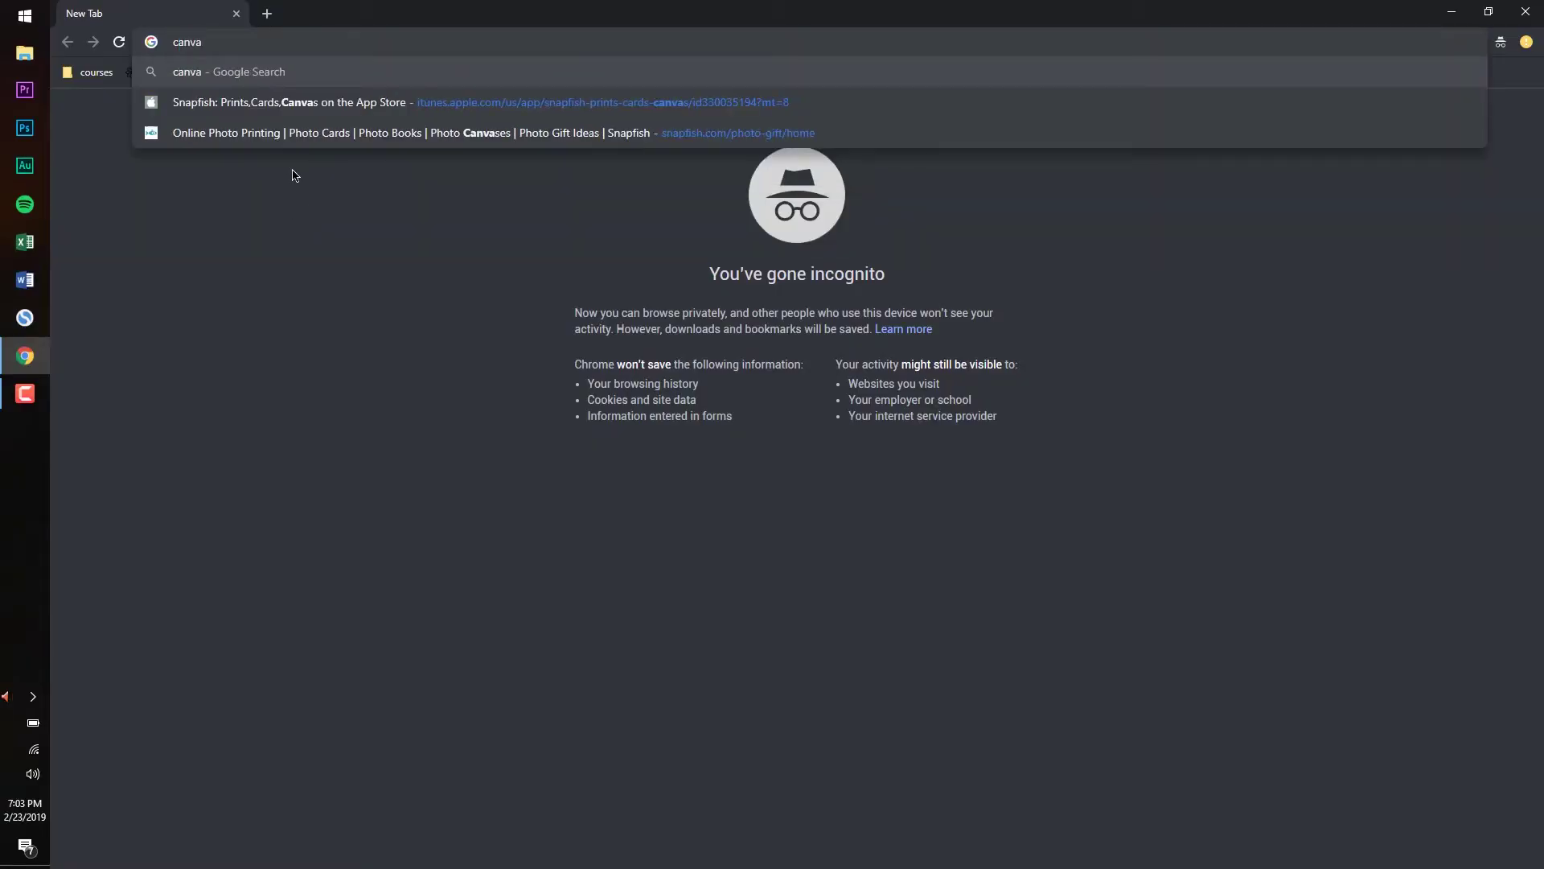
# Find canva.com via Google and sign up with Google as a Small business, entering your first name
pyautogui.click(318, 74)
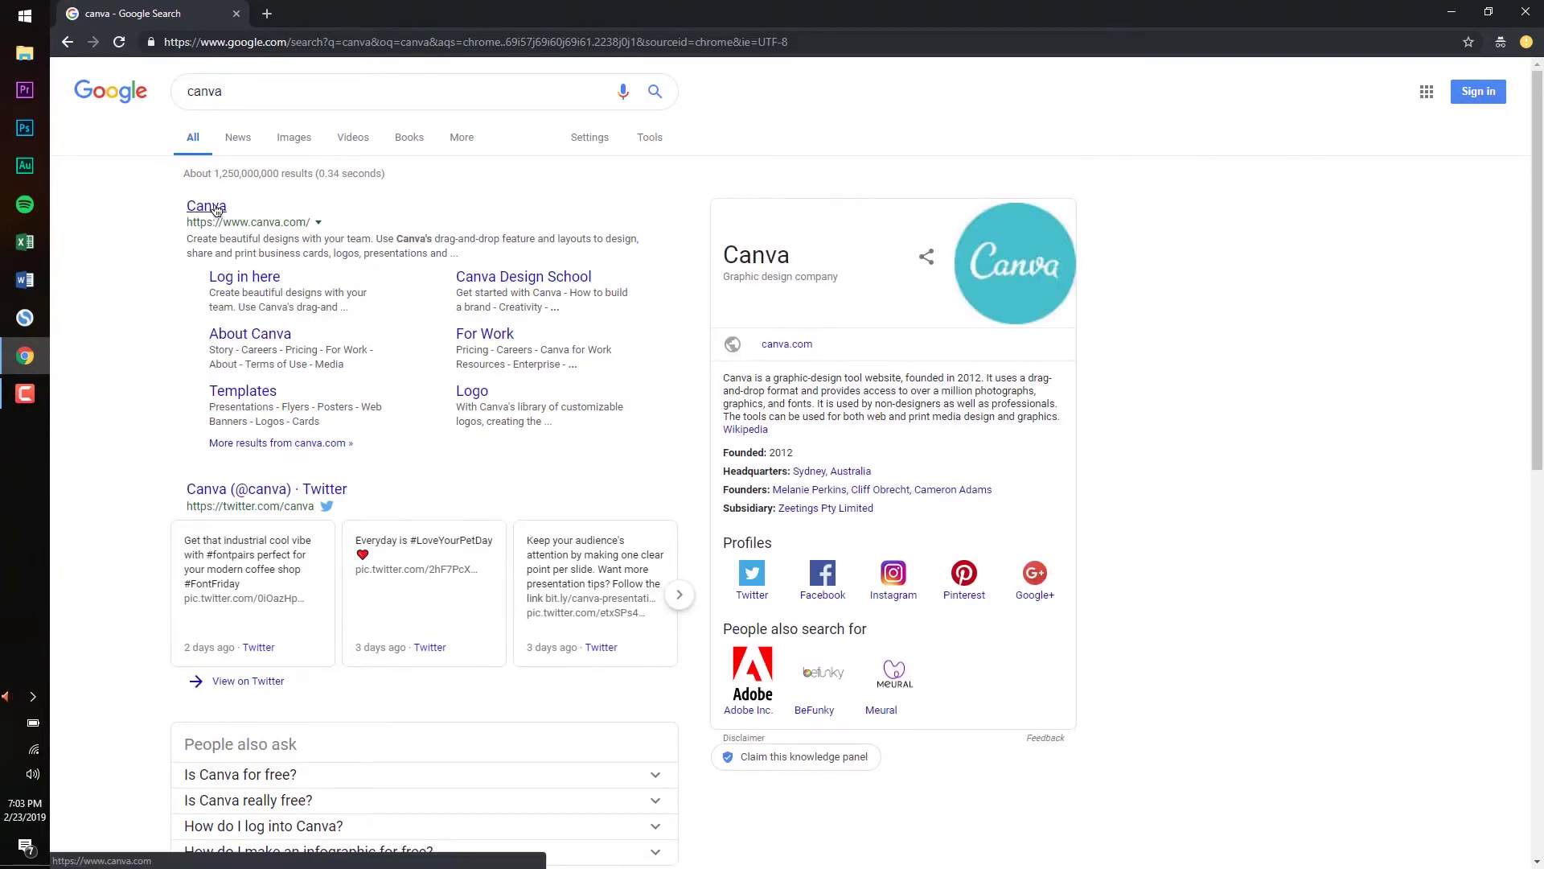
pyautogui.click(217, 206)
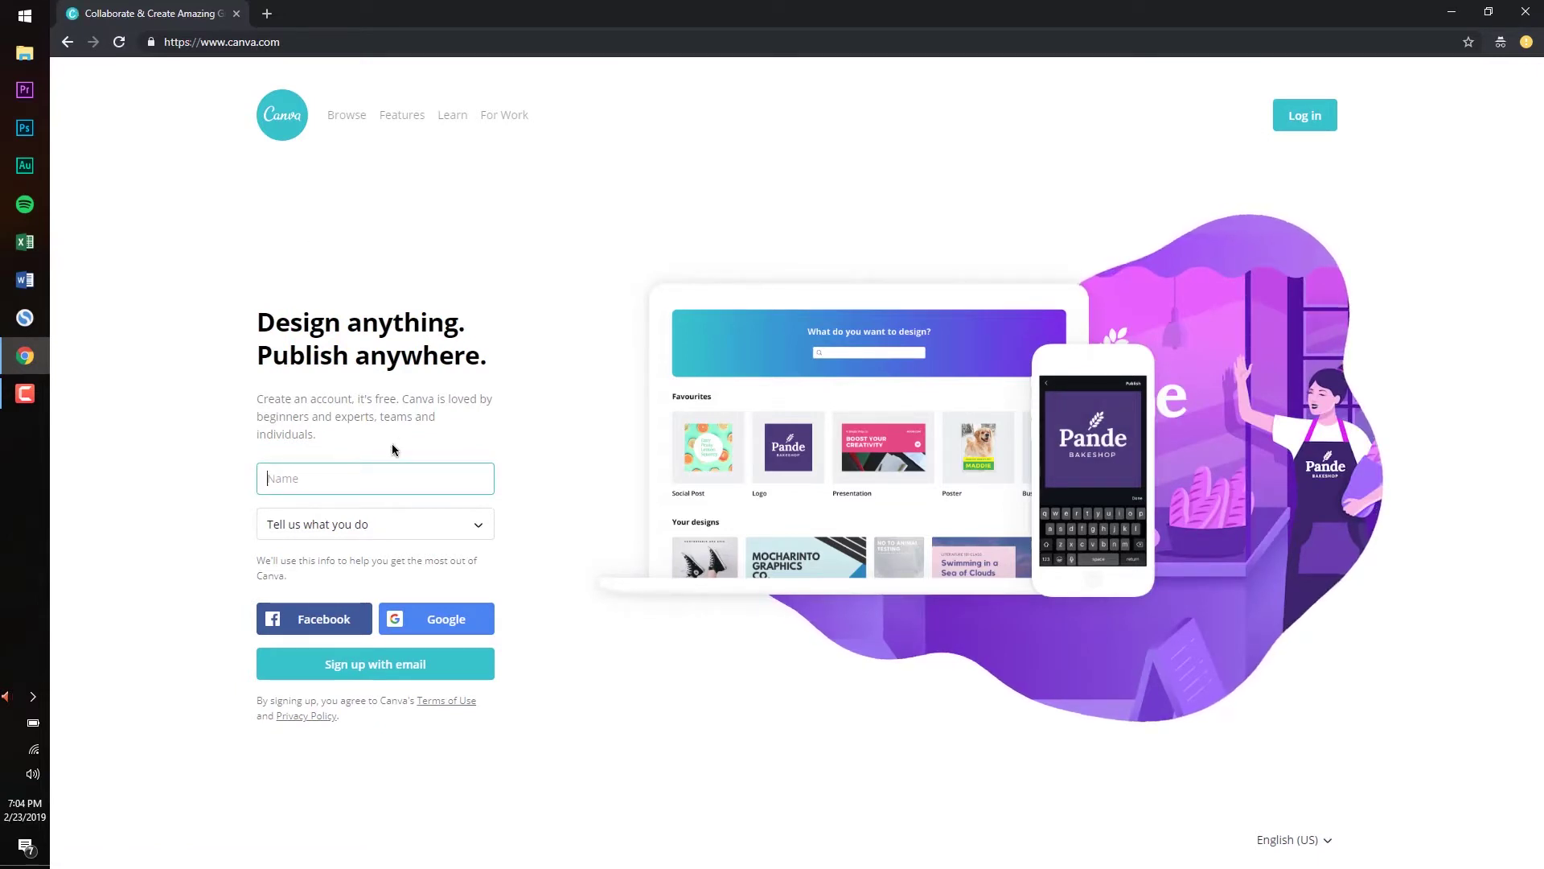
pyautogui.write('Ashley')
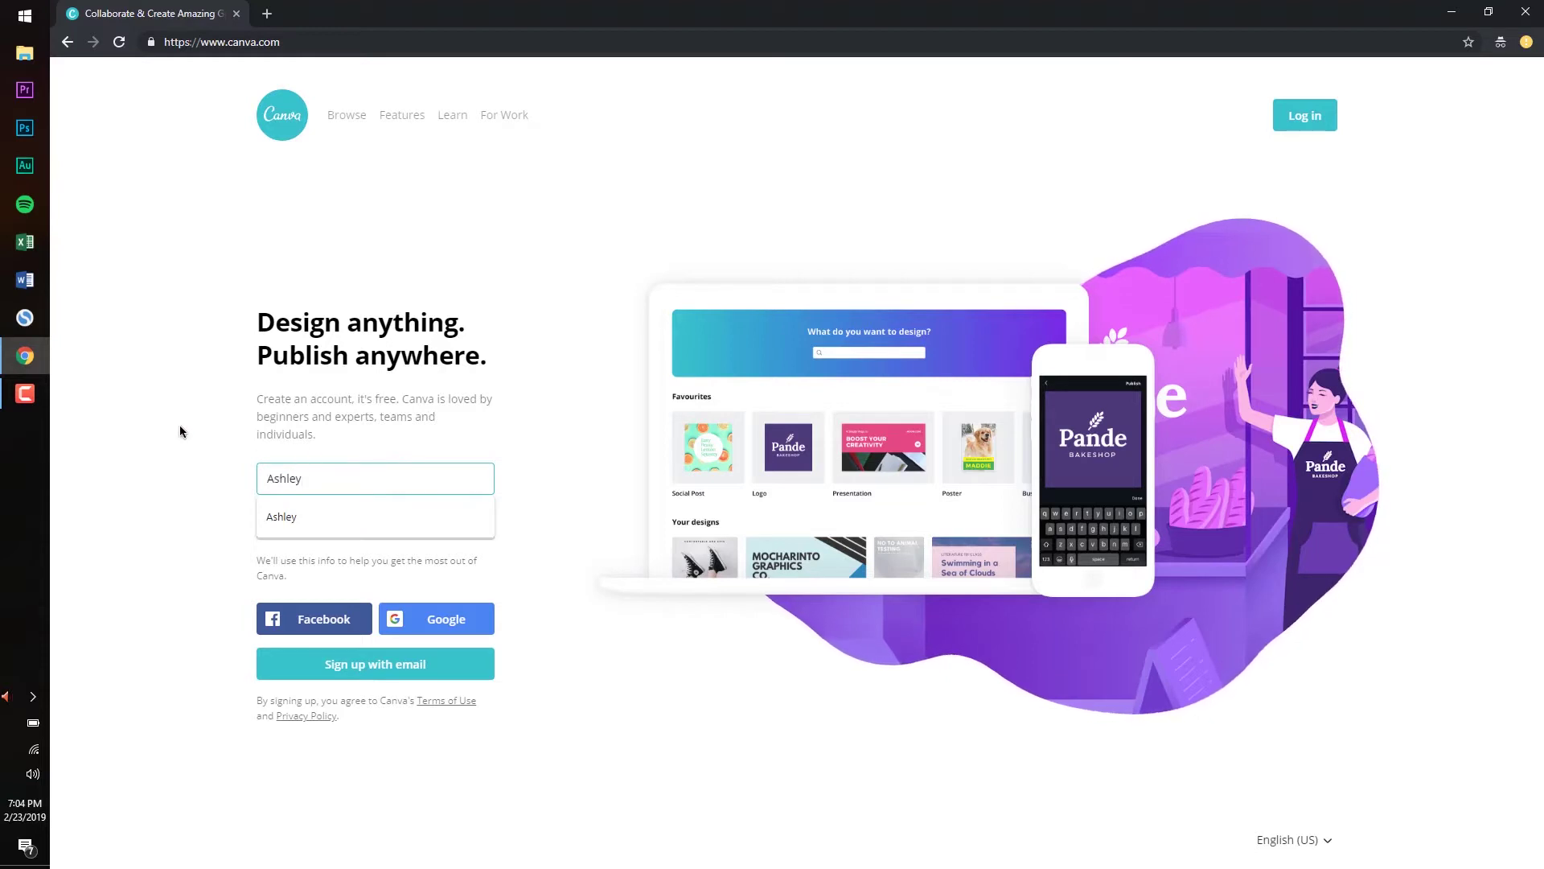
pyautogui.click(378, 524)
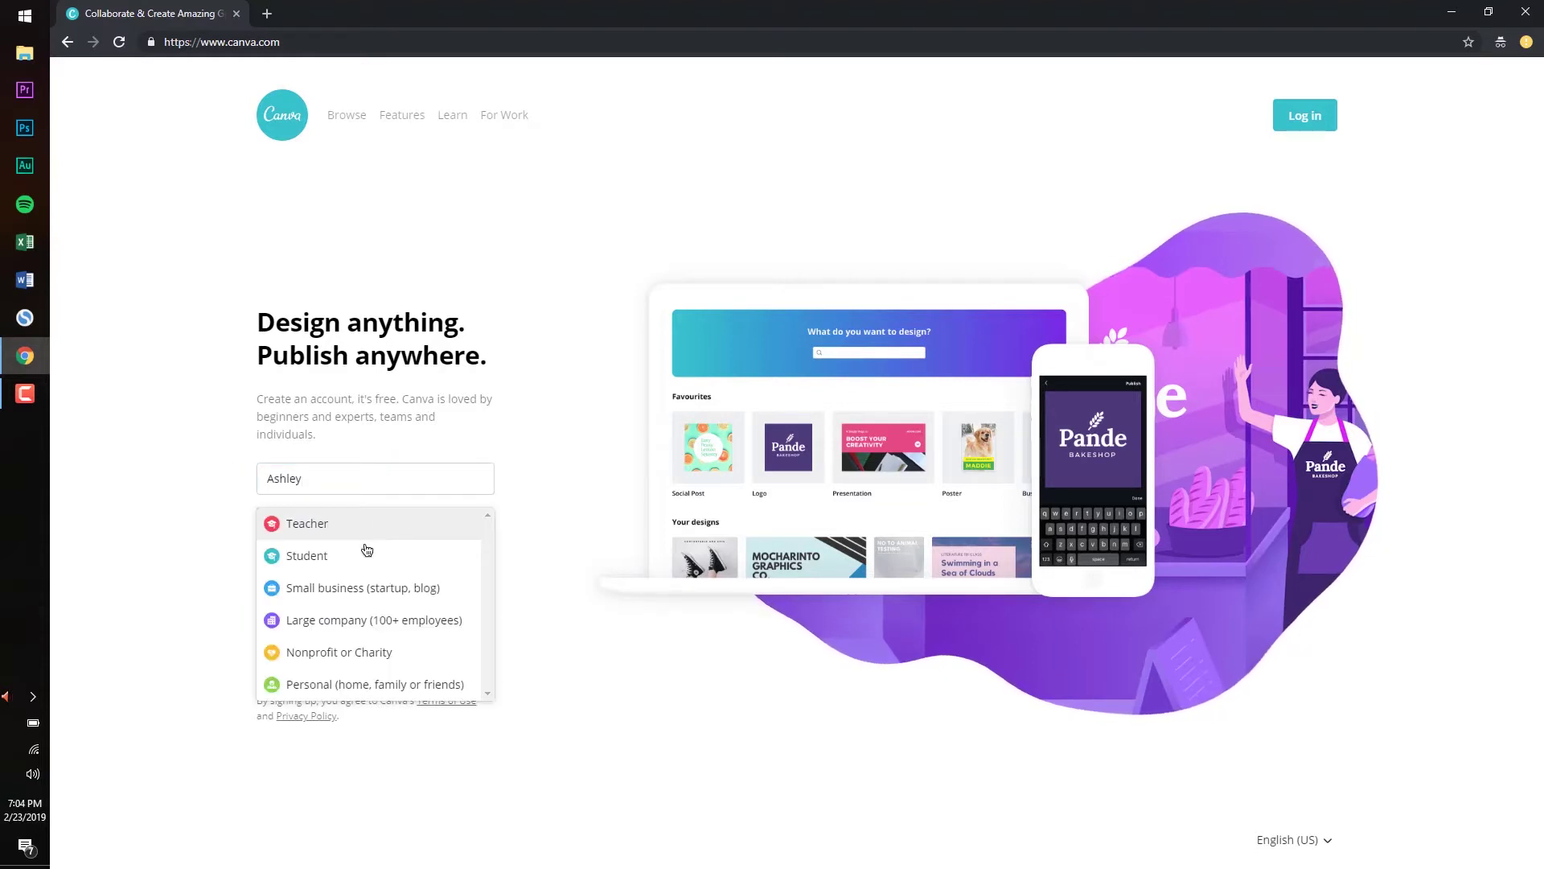
pyautogui.click(395, 593)
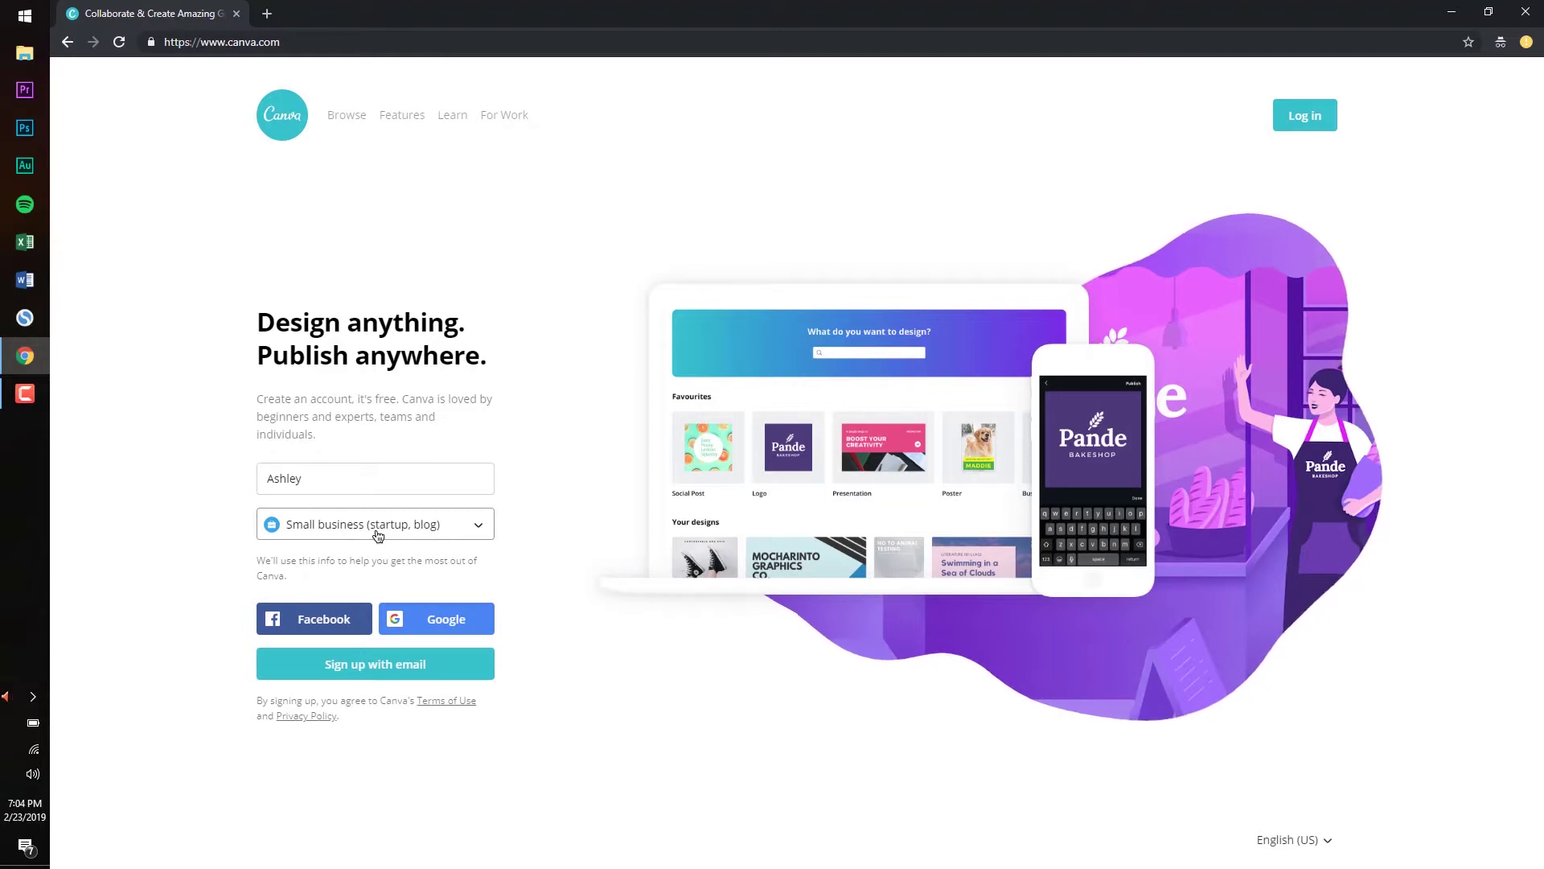
pyautogui.click(483, 626)
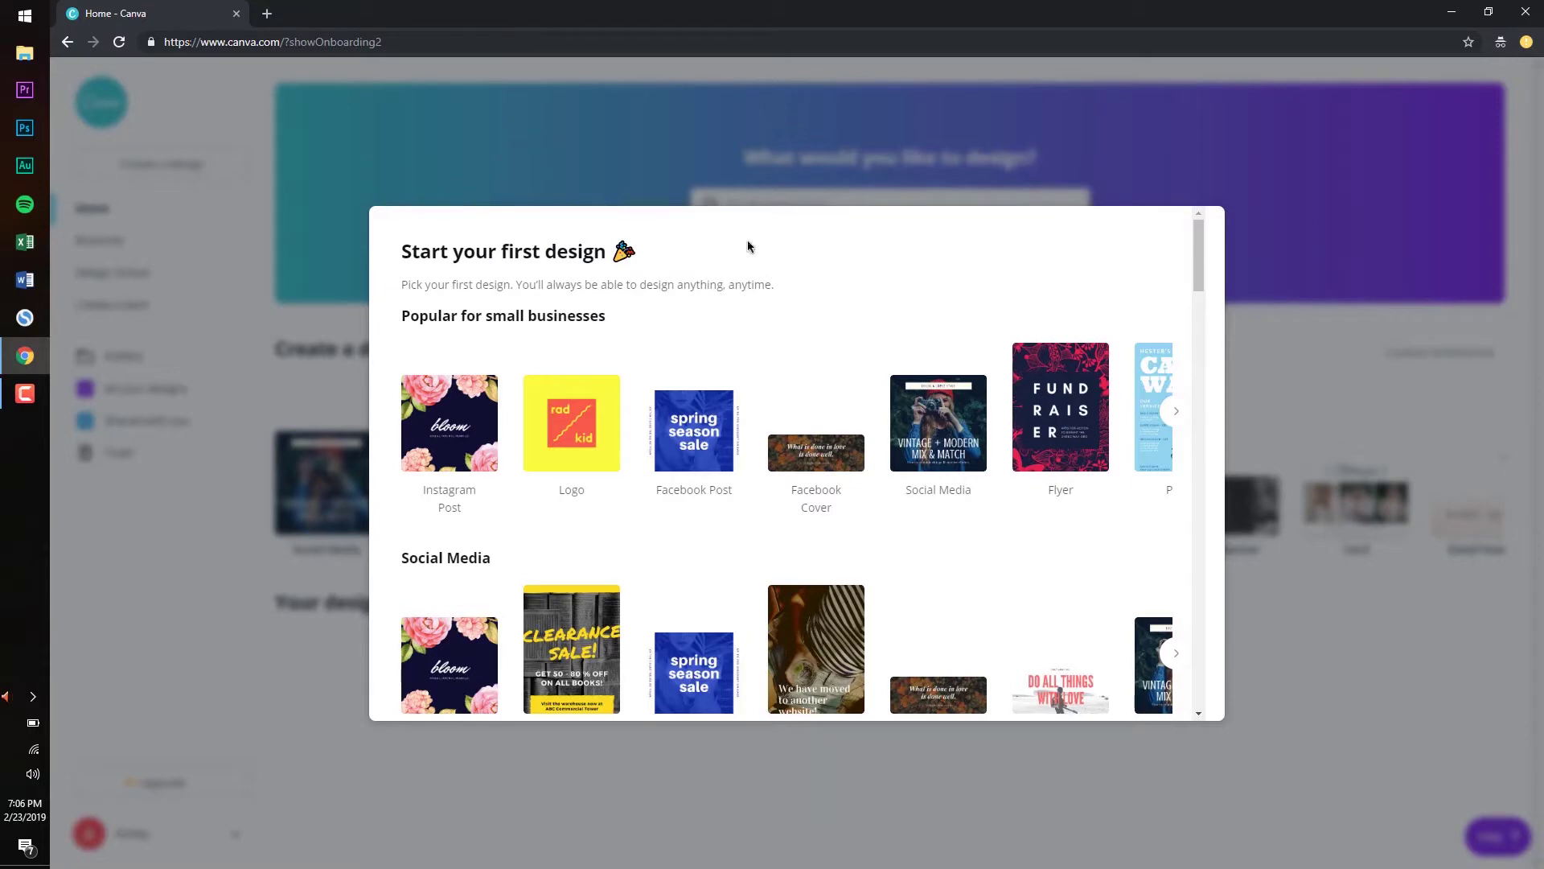
# Google 'podcast artwork dimensions' in a new tab to find the 1400 × 1400 minimum
pyautogui.click(271, 20)
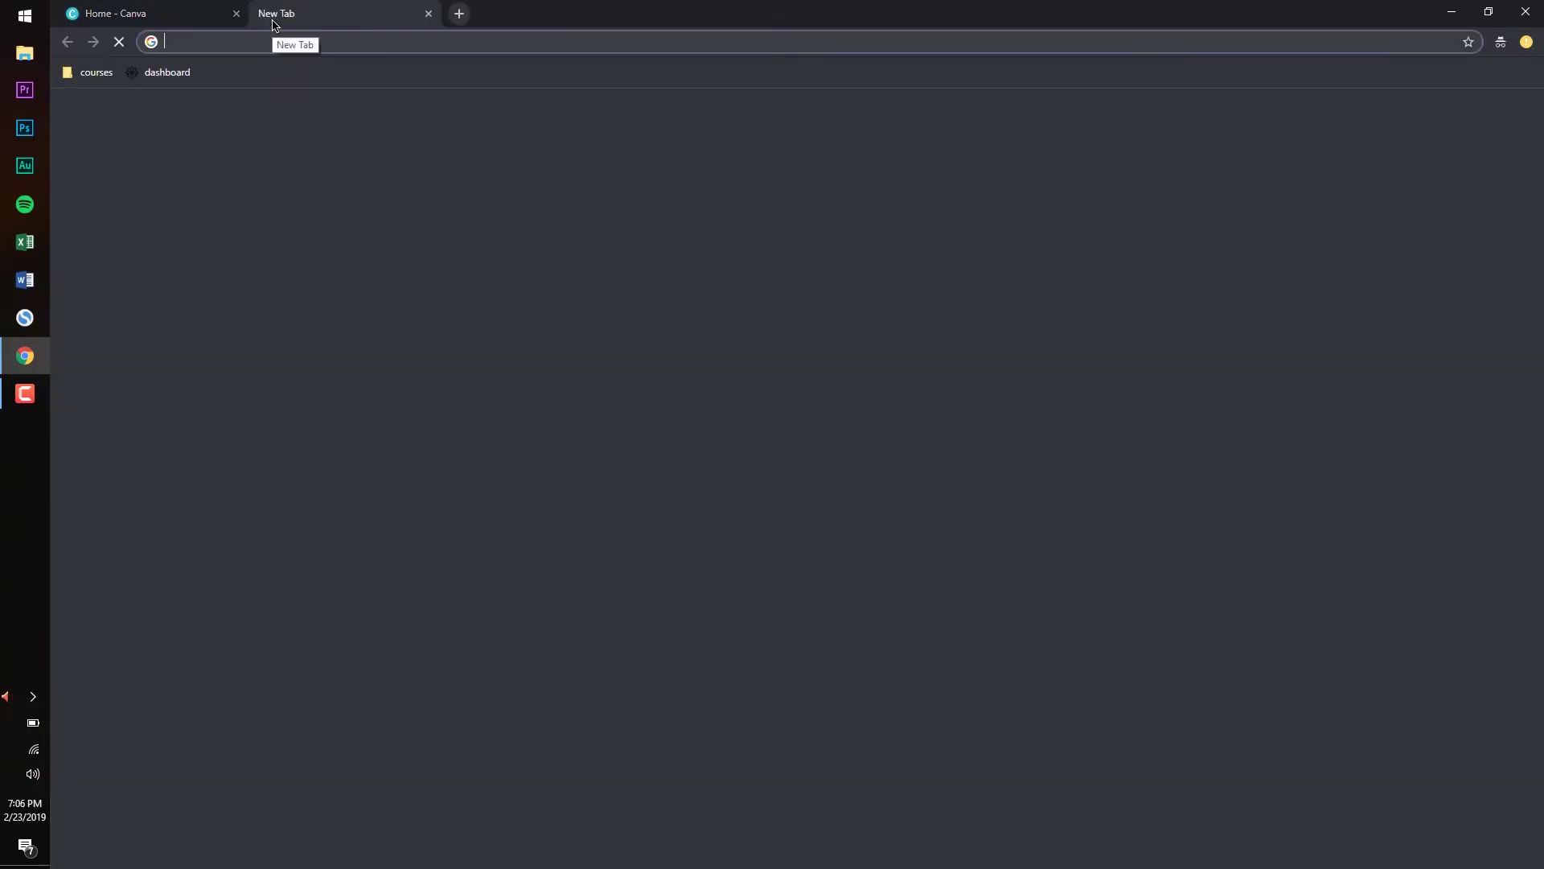
pyautogui.write('podcast')
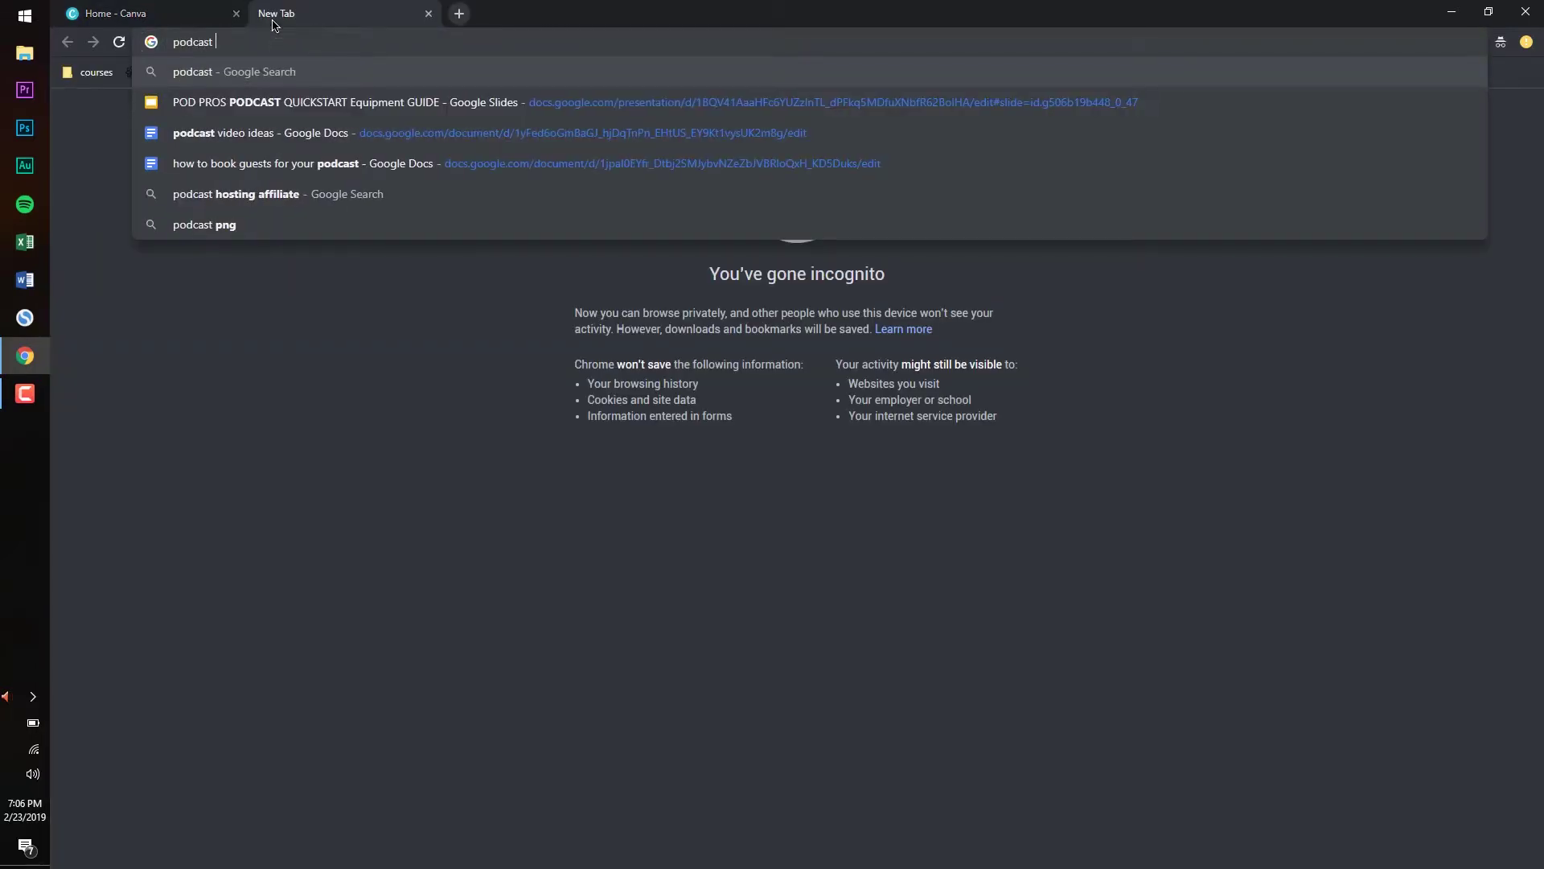
pyautogui.write(' artwork dimen')
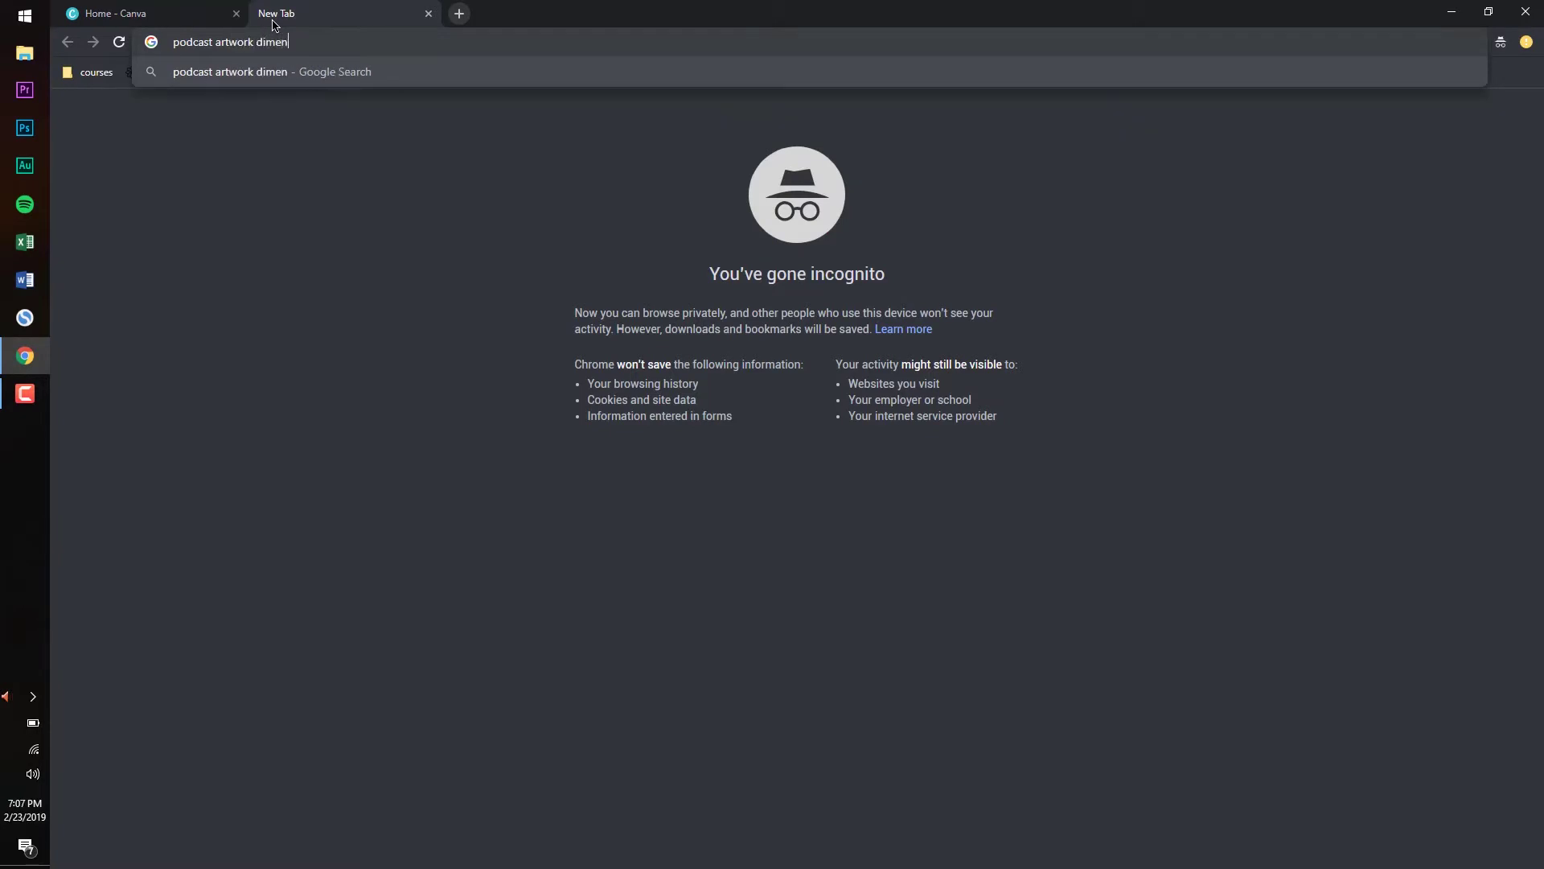
pyautogui.write('sions')
pyautogui.press('Return')
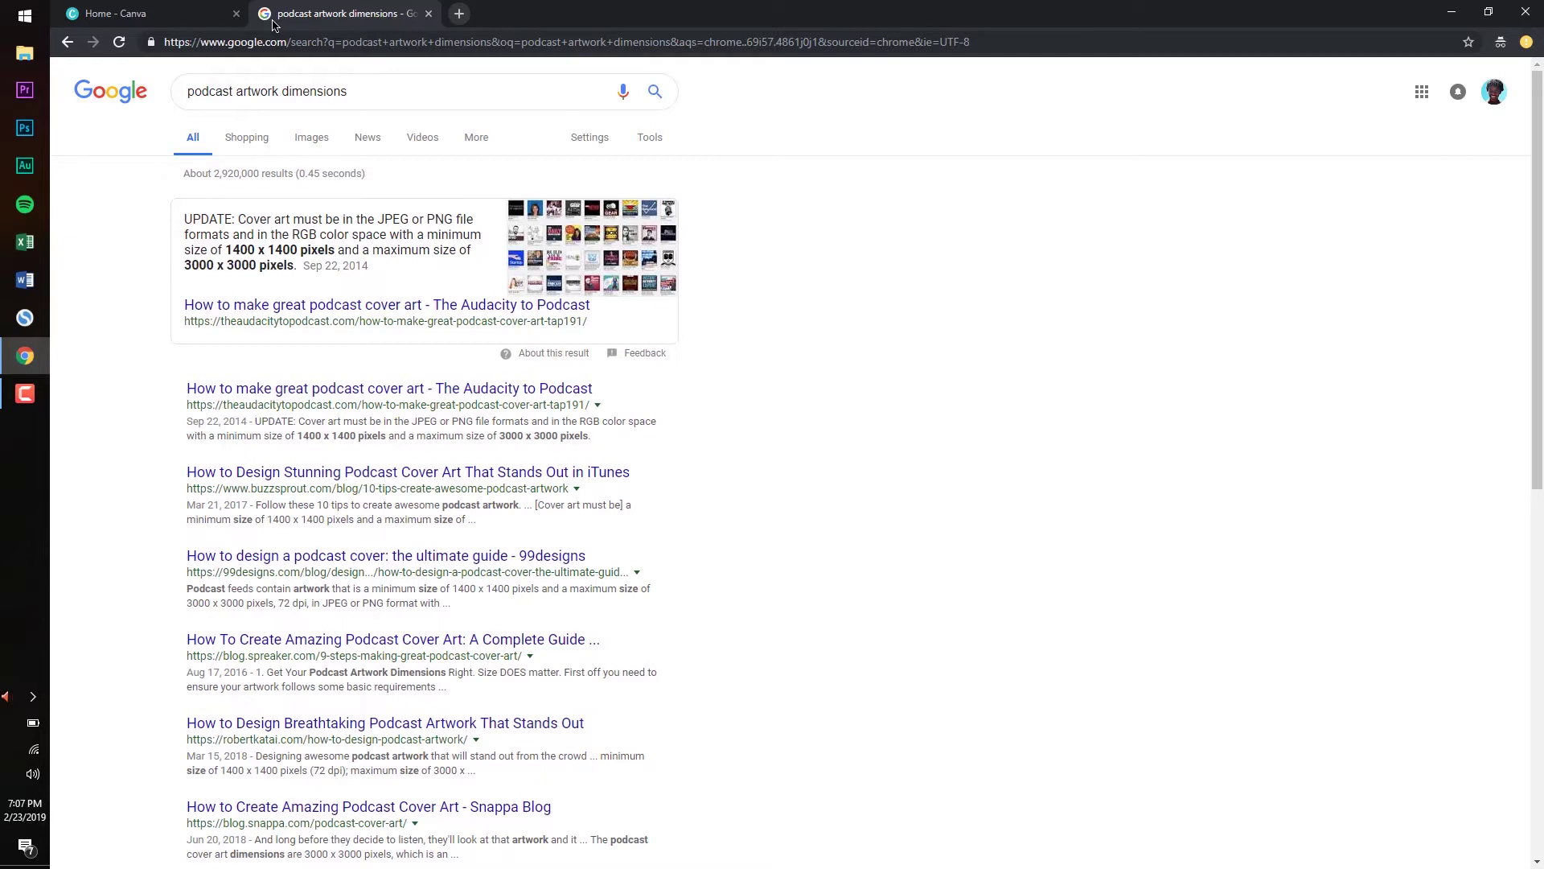
# Close the search tab and reload Canva home without the '/?showOnboarding2' prompt
pyautogui.click(428, 13)
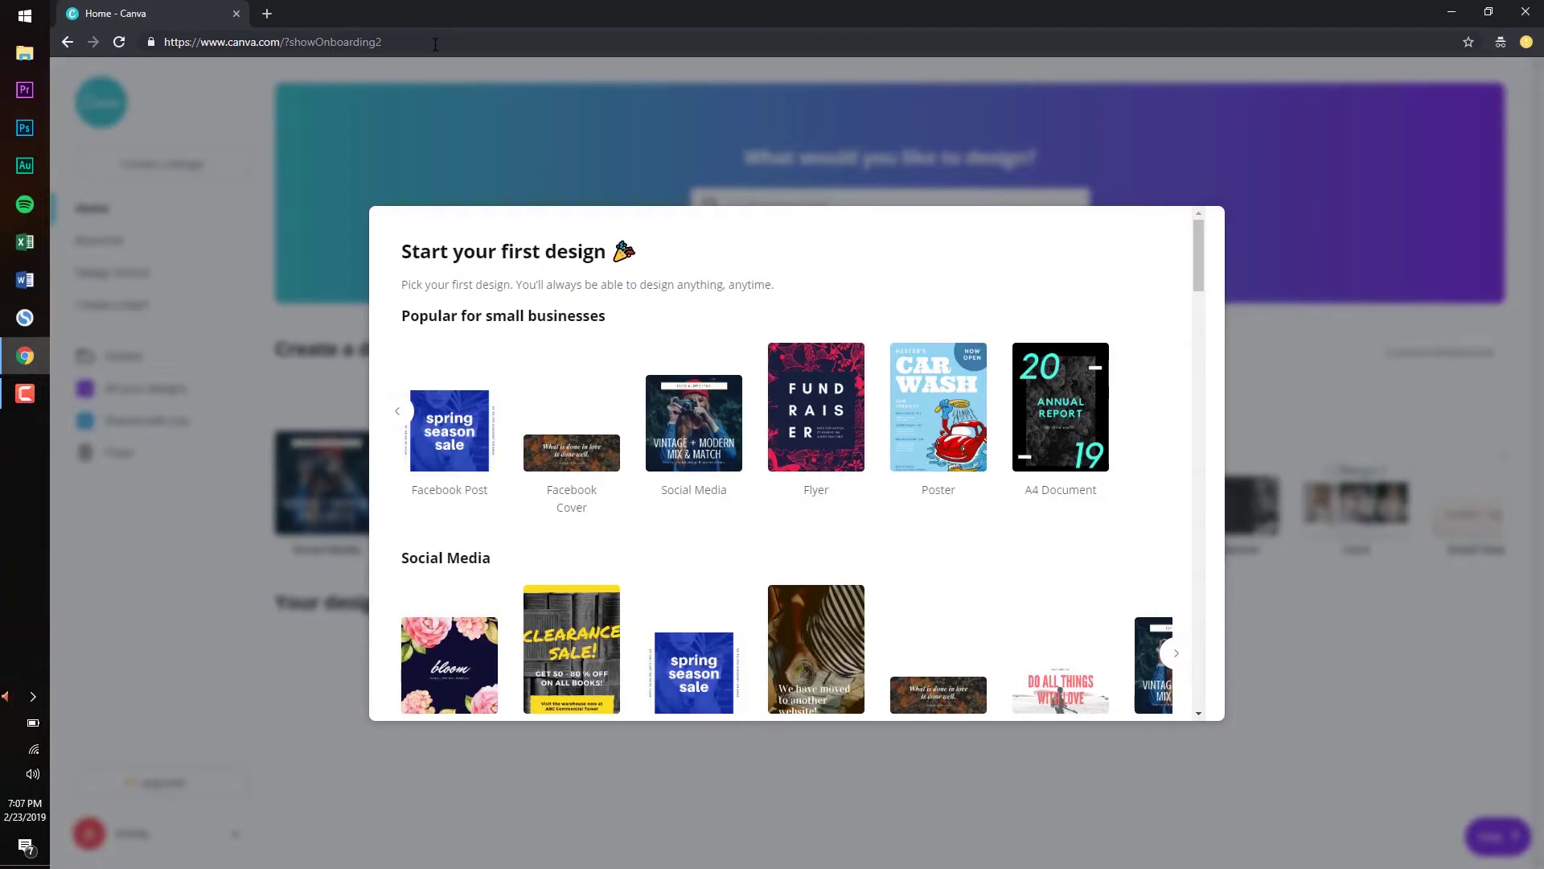
pyautogui.moveTo(383, 44); pyautogui.dragTo(280, 44)
pyautogui.click(375, 44)
pyautogui.press('BackSpace')
pyautogui.press('BackSpace')
pyautogui.press('BackSpace')
pyautogui.press('BackSpace')
pyautogui.press('BackSpace')
pyautogui.press('BackSpace')
pyautogui.press('BackSpace')
pyautogui.press('BackSpace')
pyautogui.press('BackSpace')
pyautogui.press('BackSpace')
pyautogui.press('BackSpace')
pyautogui.press('BackSpace')
pyautogui.press('BackSpace')
pyautogui.press('BackSpace')
pyautogui.press('BackSpace')
pyautogui.press('BackSpace')
pyautogui.press('BackSpace')
pyautogui.press('Return')
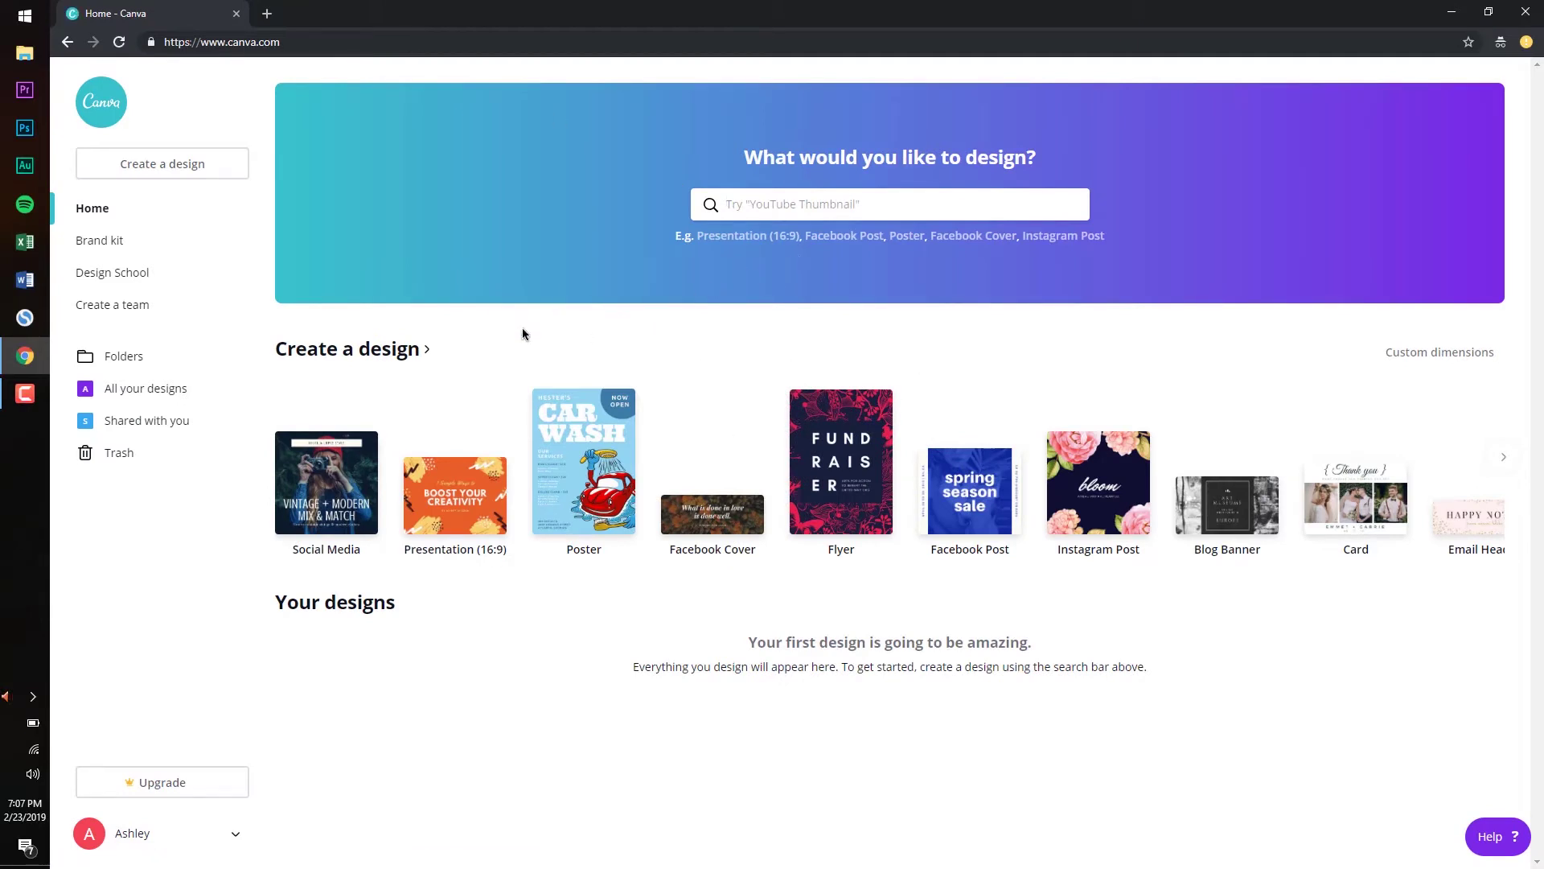
# Create a custom-size 1400 × 1400 px design from the 'podcast artwork' search
pyautogui.click(831, 214)
pyautogui.write('podca')
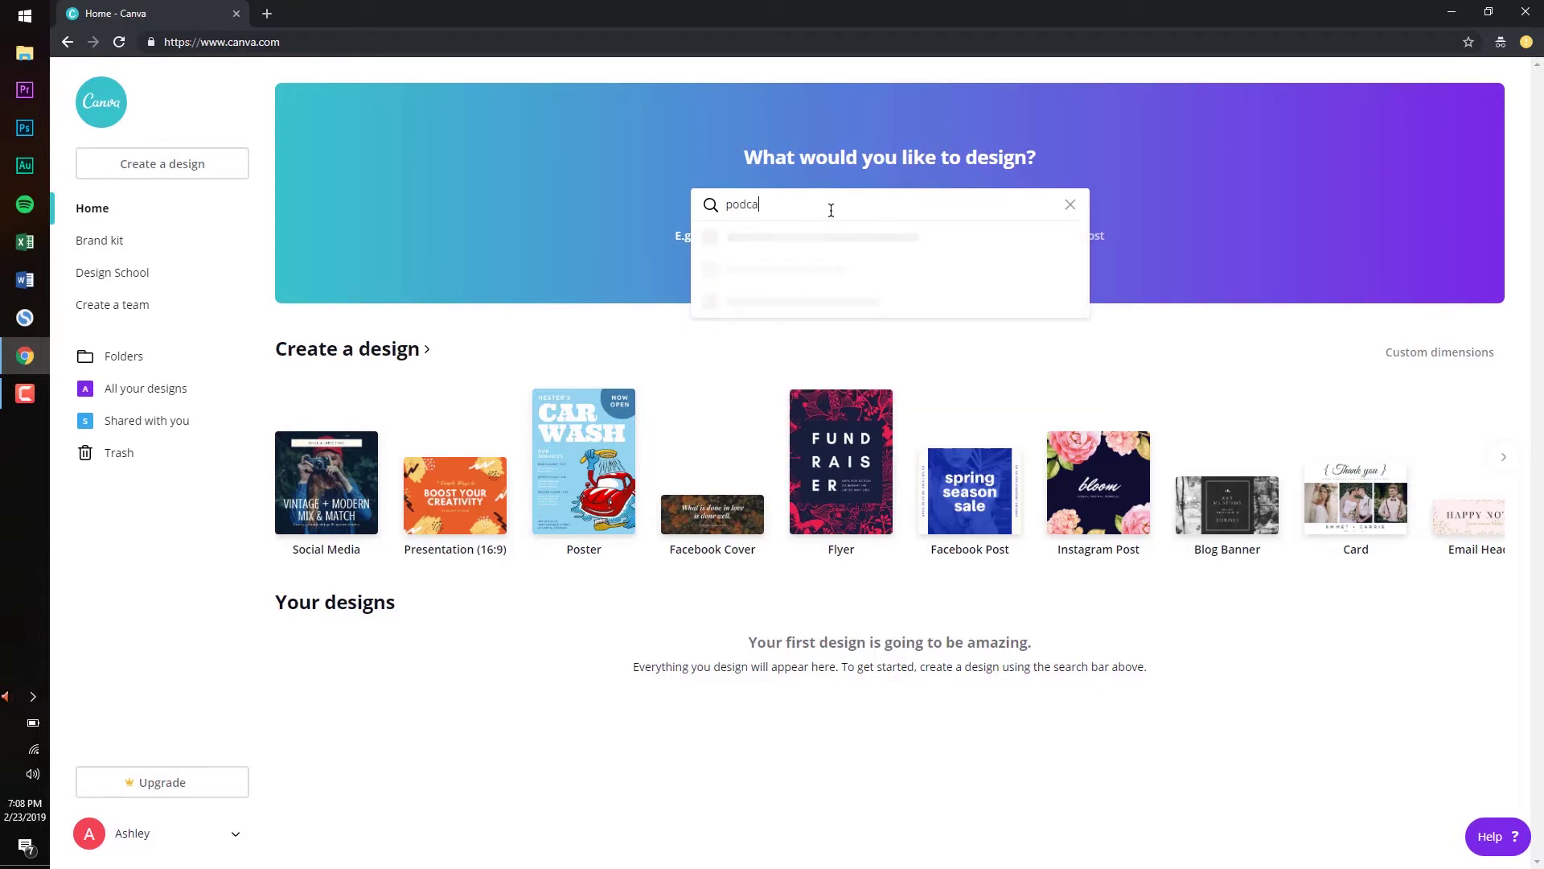
pyautogui.write('st artwork')
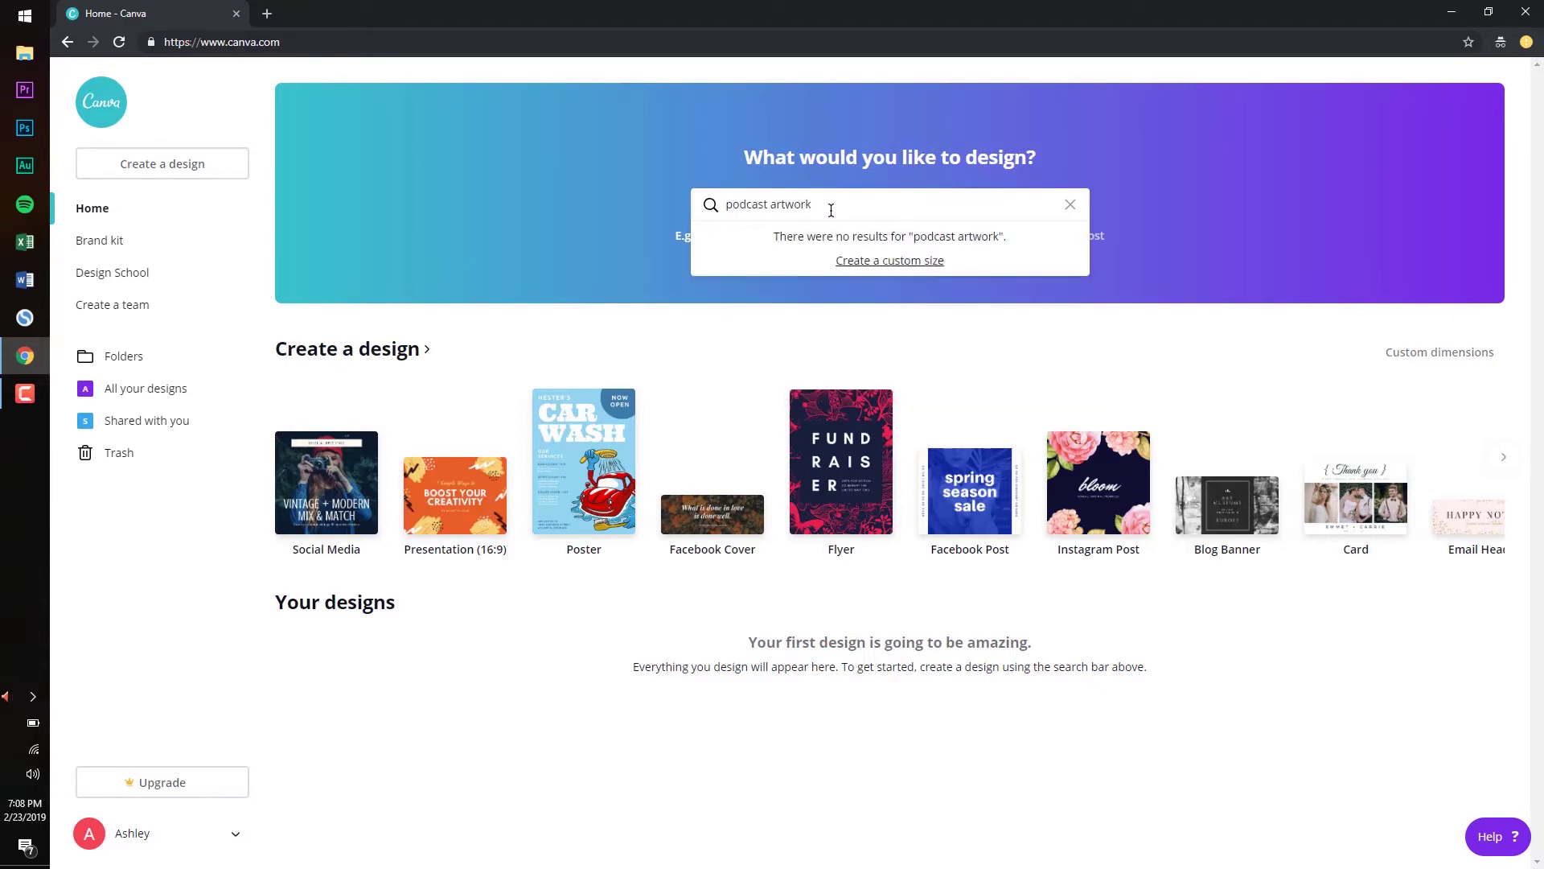
pyautogui.click(889, 262)
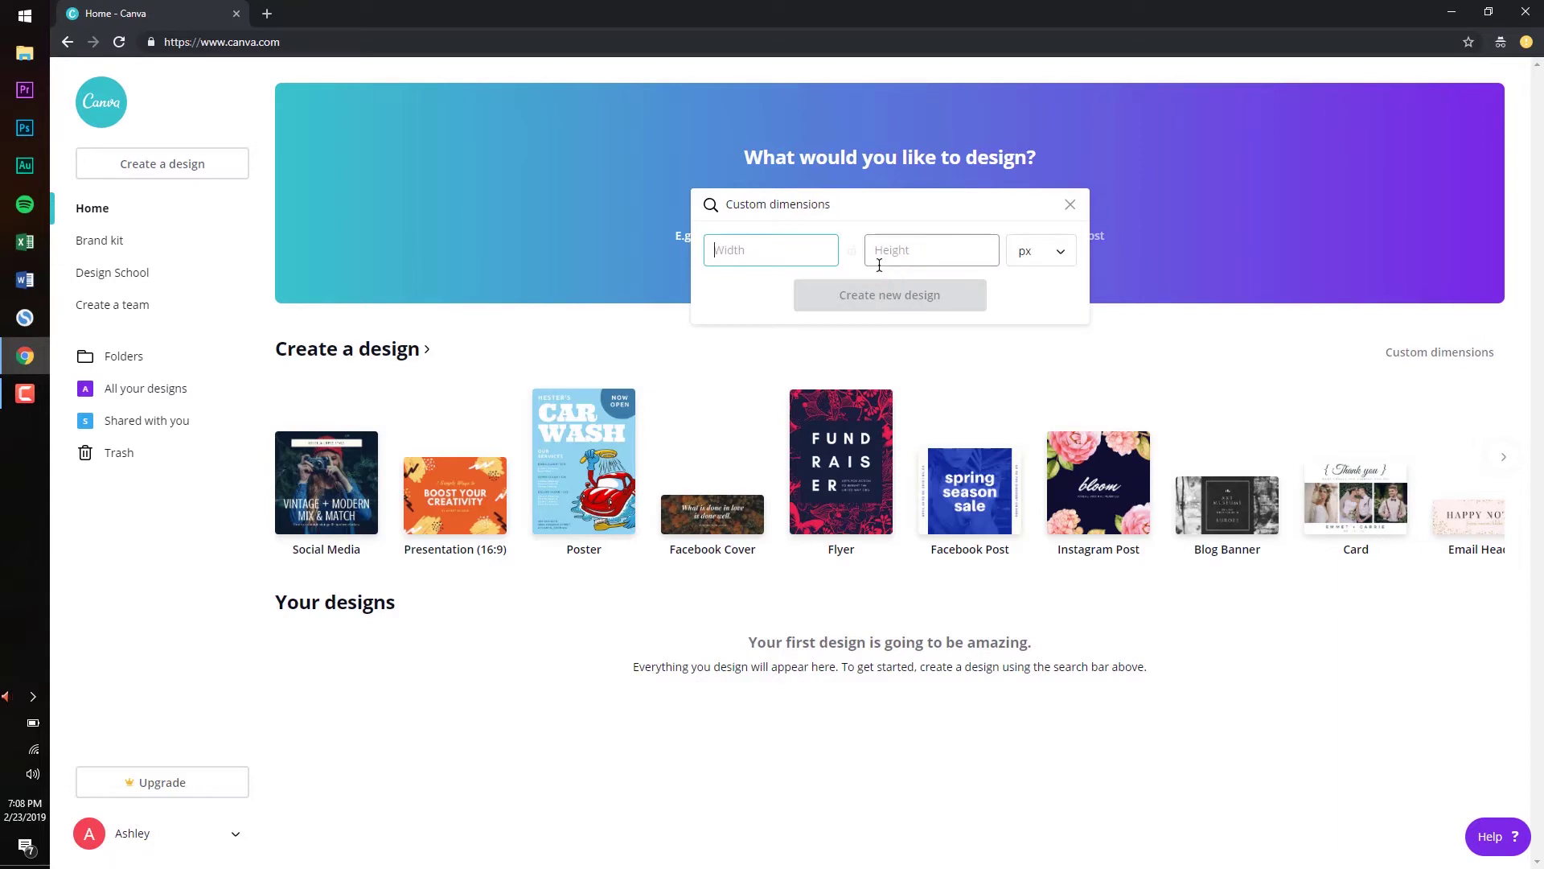
pyautogui.write('1400')
pyautogui.click(879, 262)
pyautogui.write('1400')
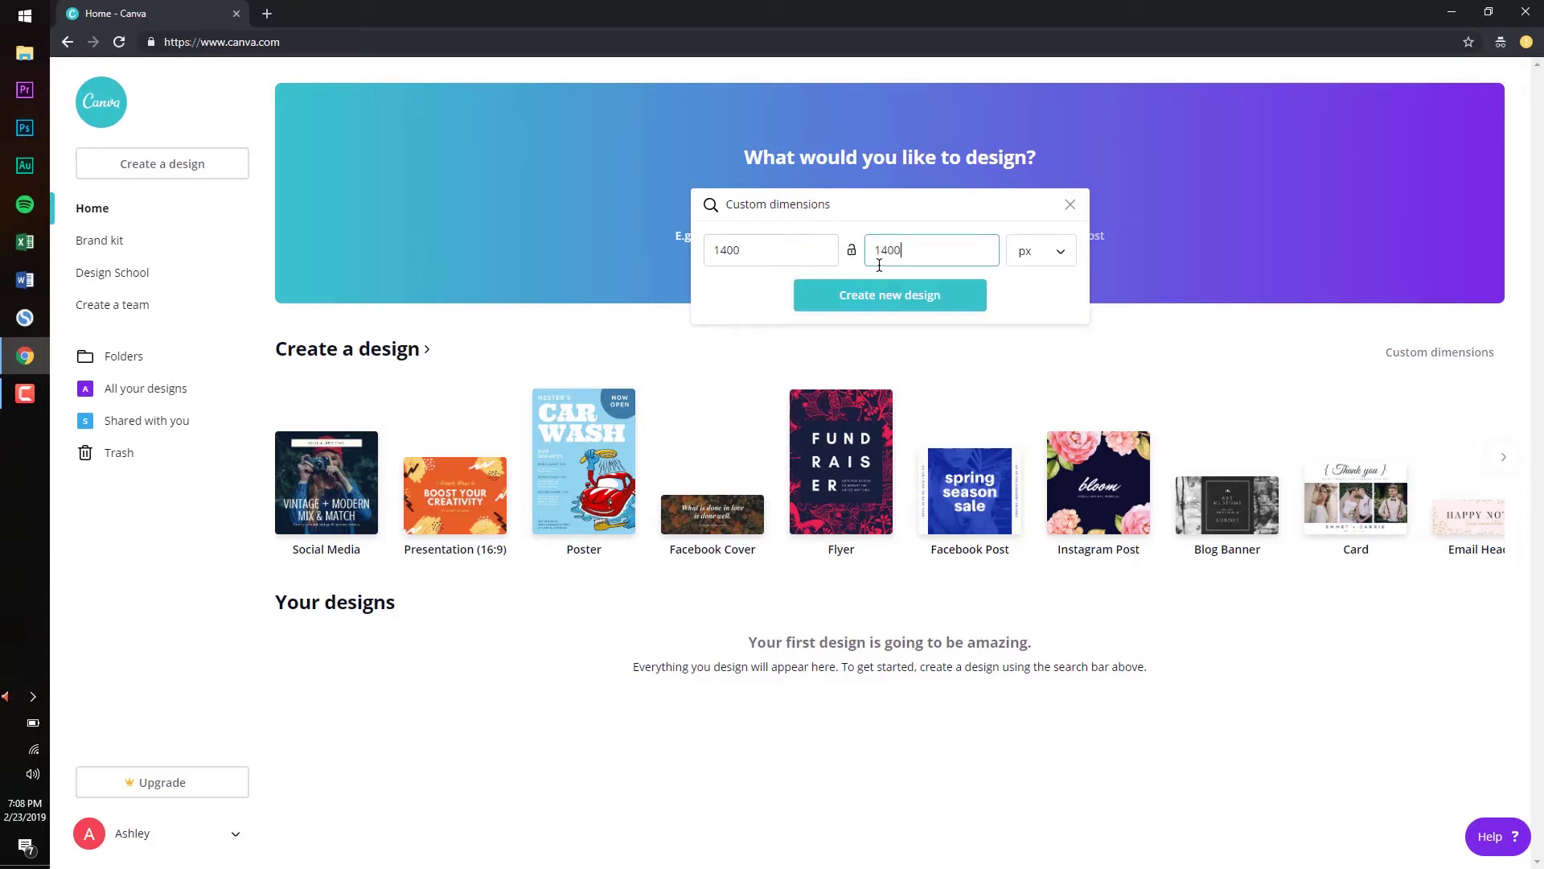
pyautogui.click(941, 304)
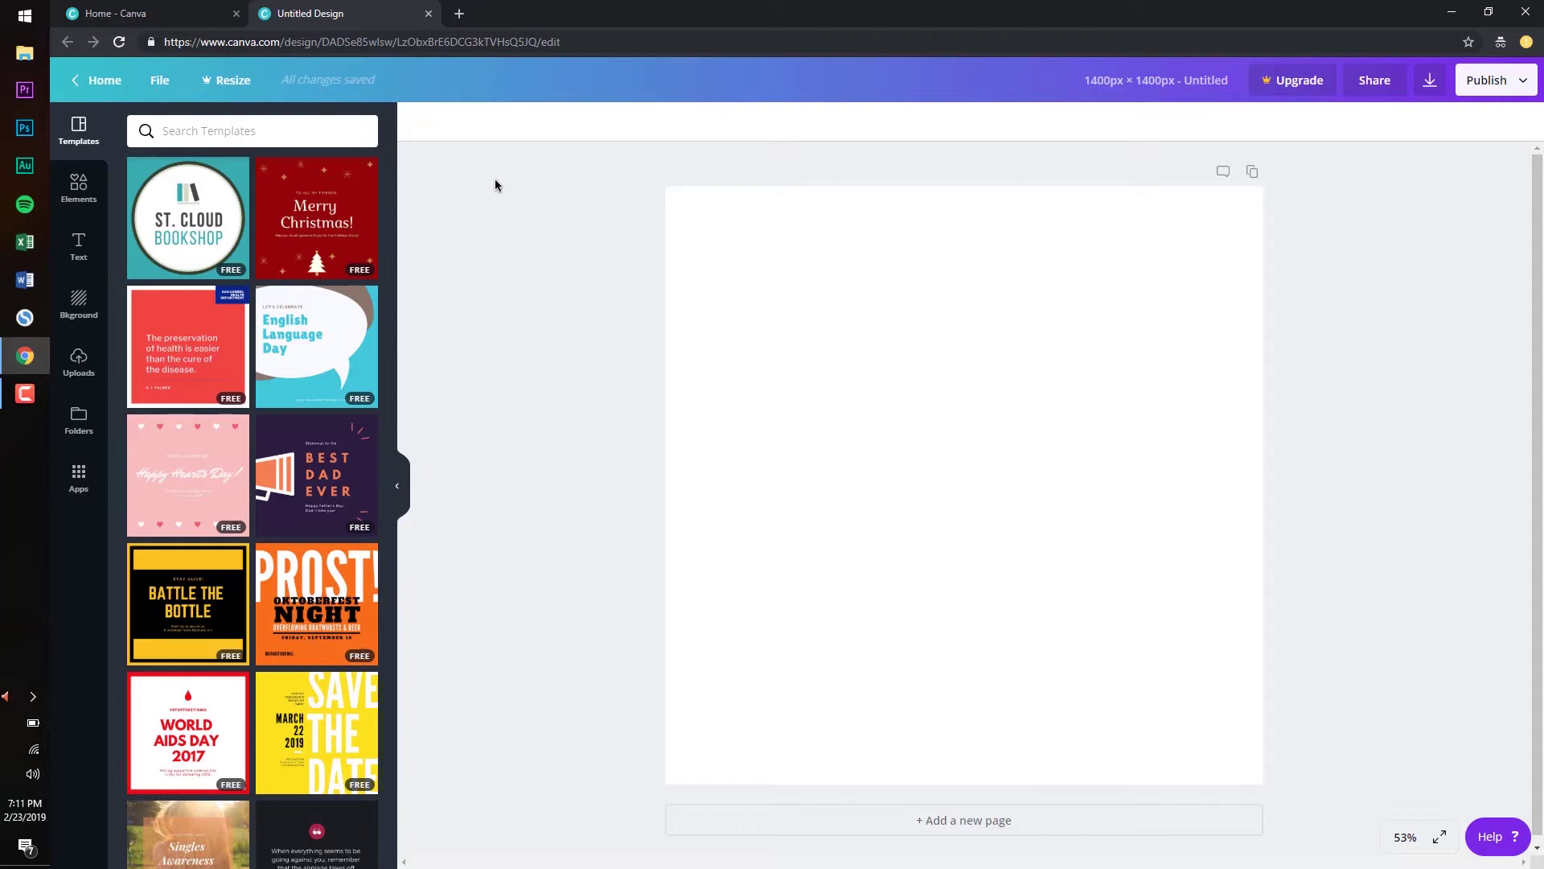
# Search Google Images for 'food podcast artwork' in a new tab
pyautogui.click(459, 14)
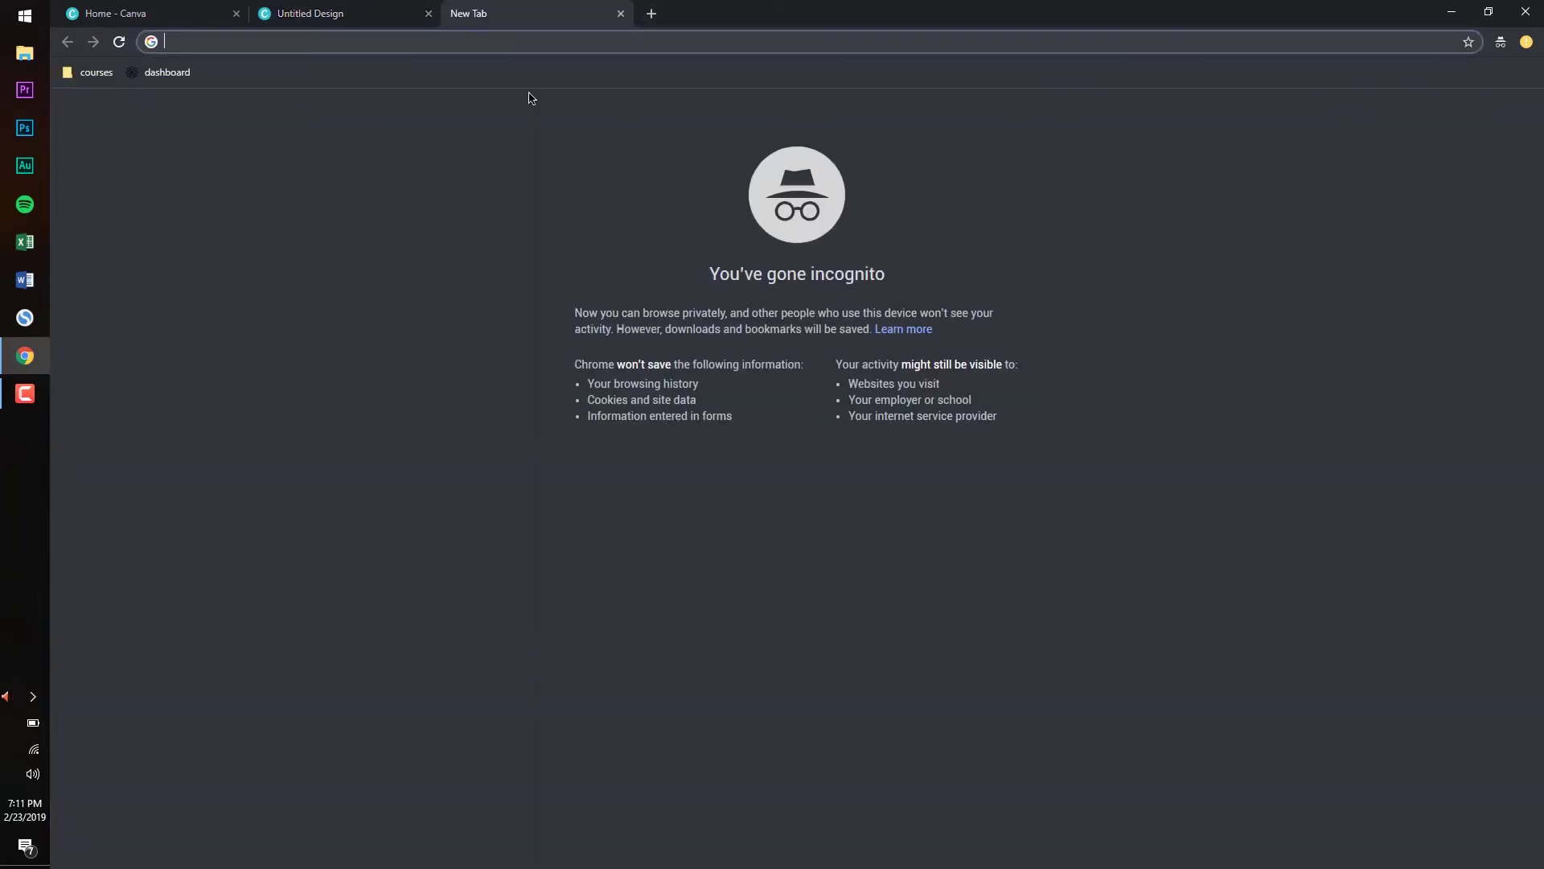
pyautogui.write('food podcast')
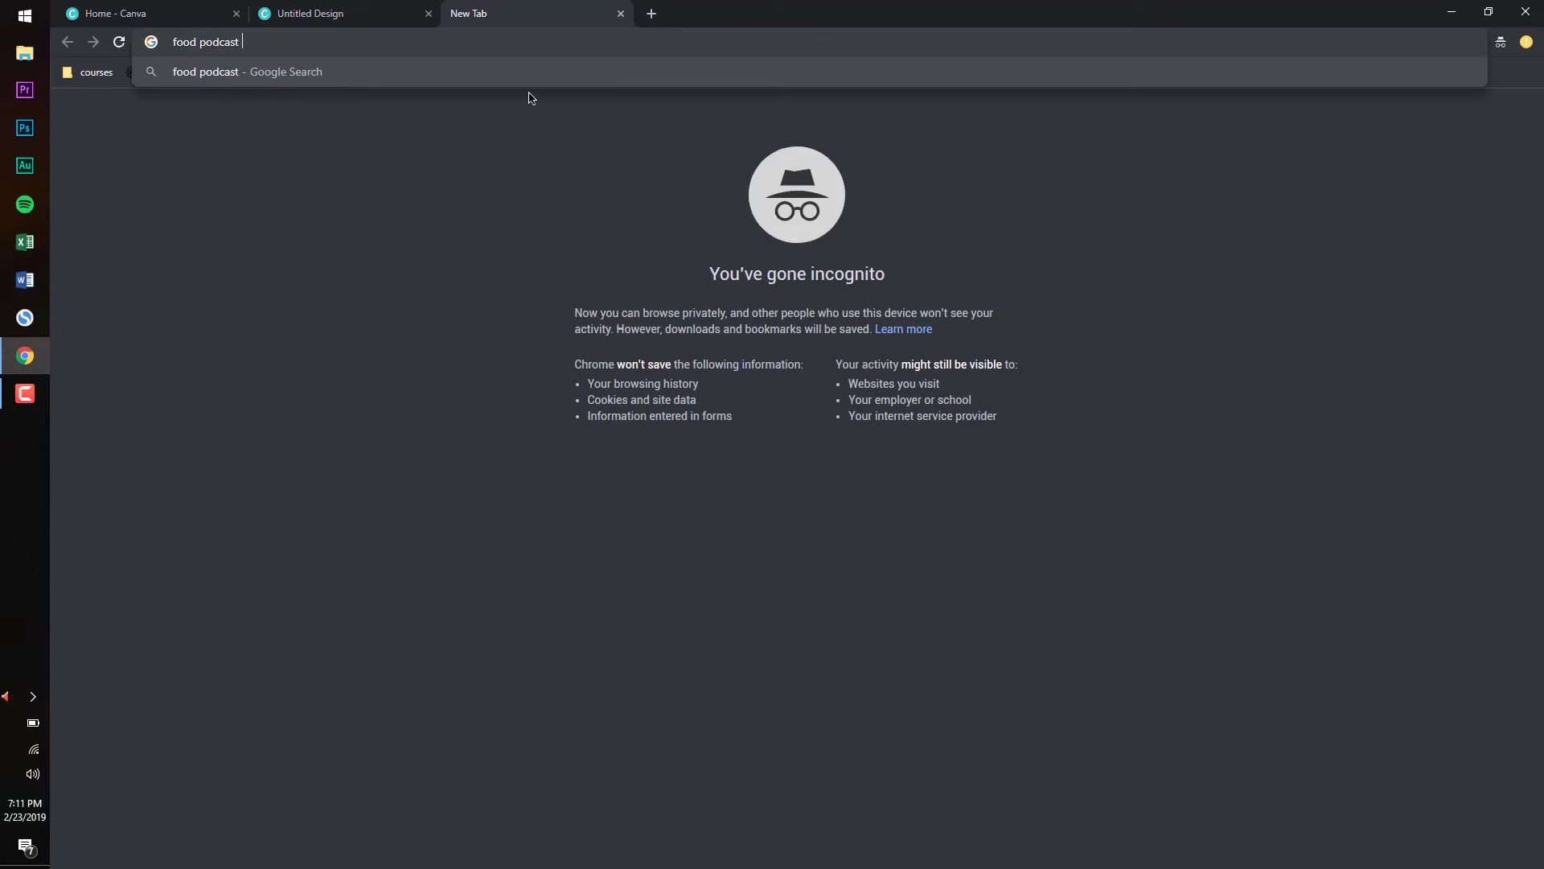
pyautogui.write(' artwork')
pyautogui.press('Return')
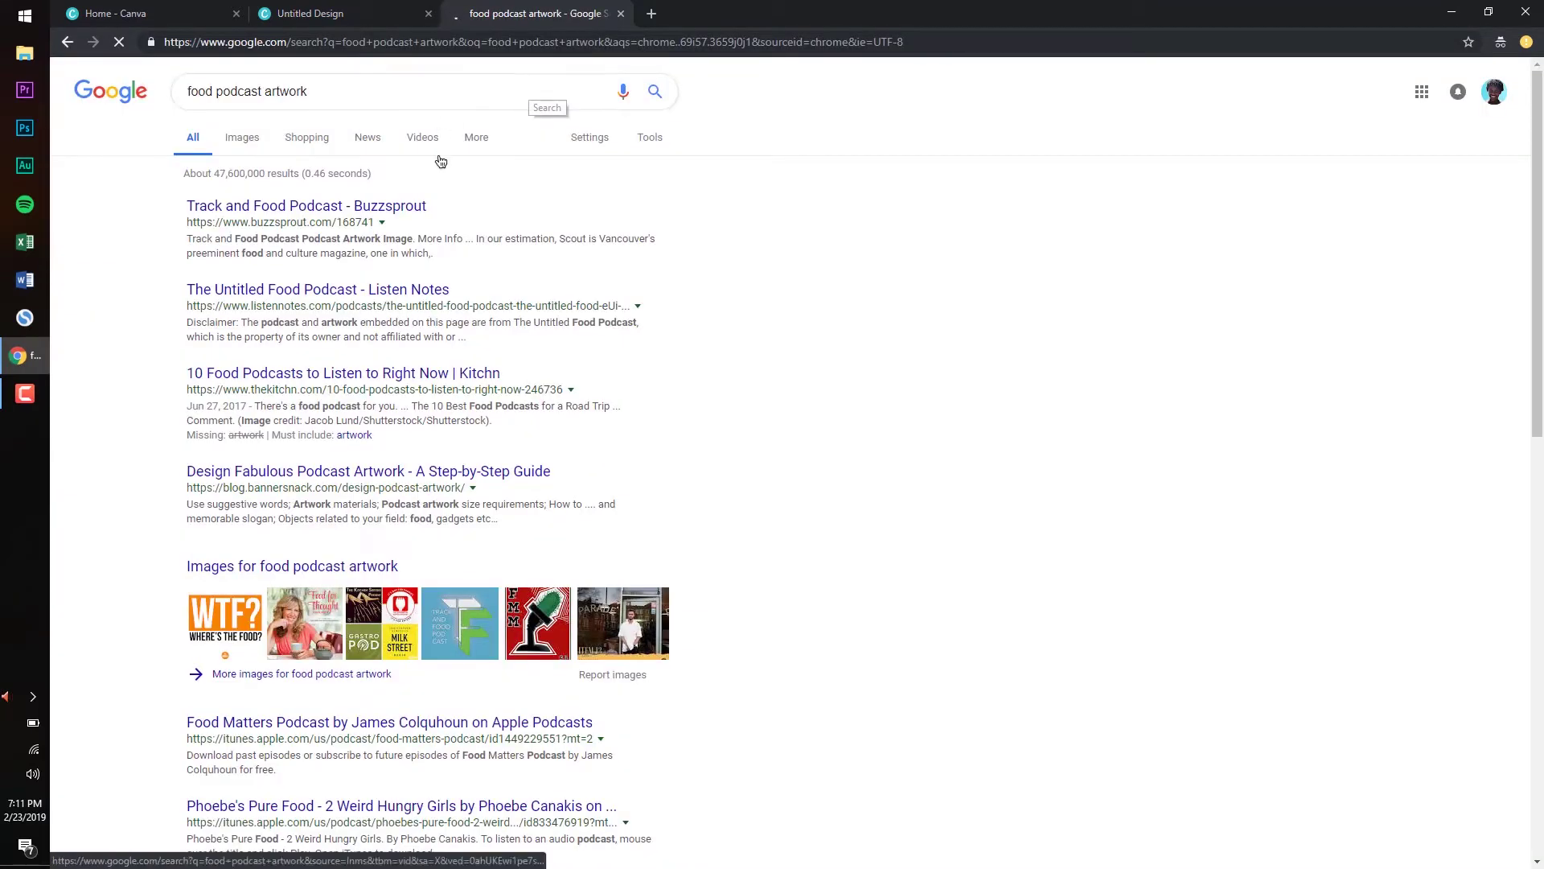
pyautogui.click(242, 141)
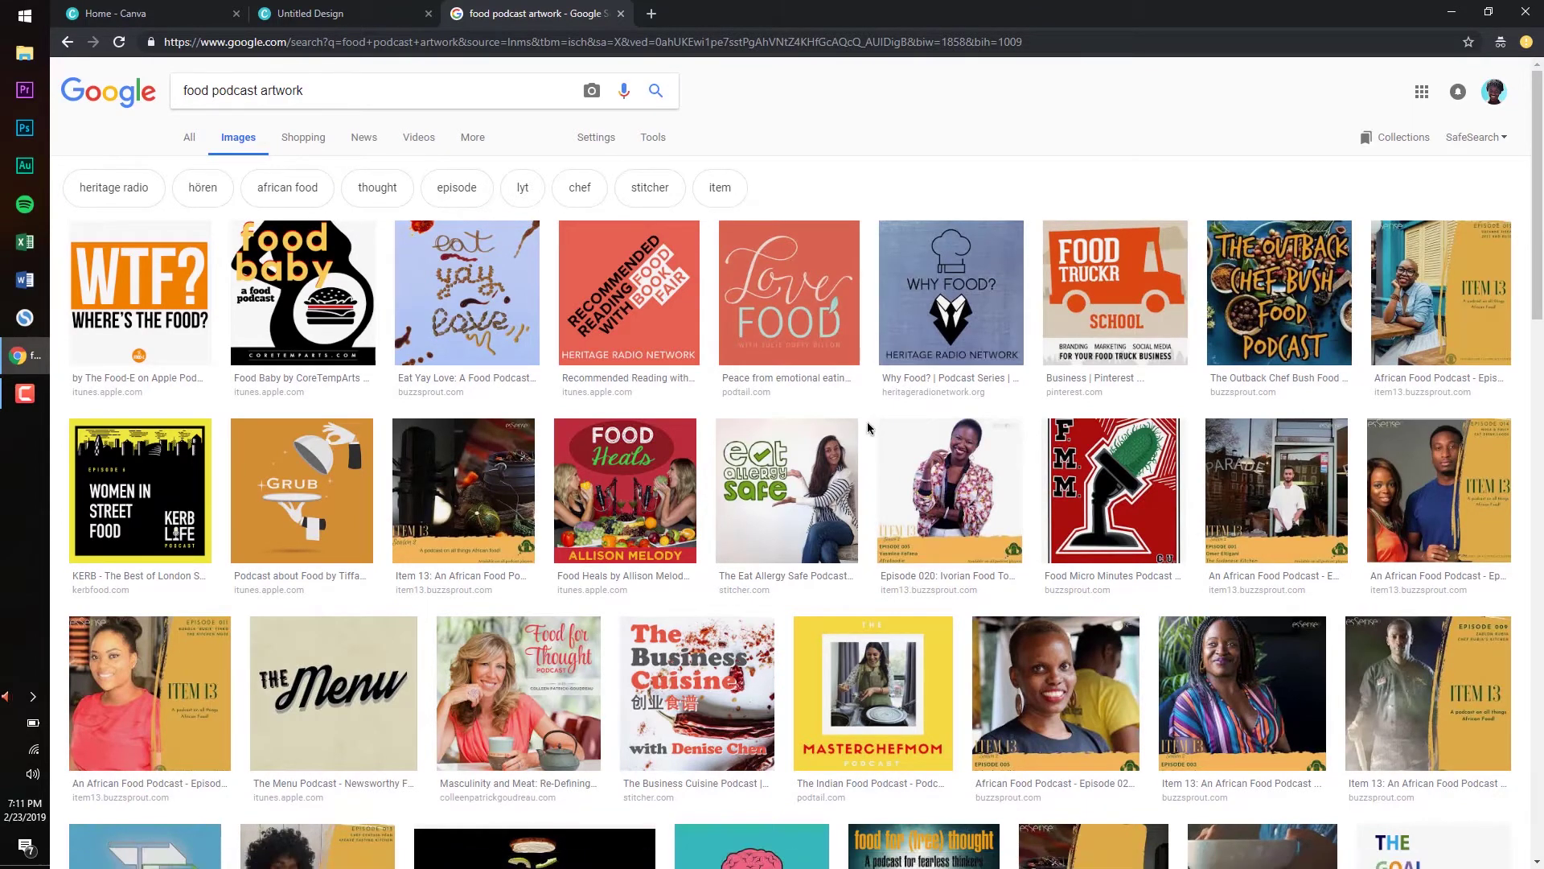
# Preview covers like Food Heals, Business Cuisine, Food for Thought, Social Thinking and At The Table
pyautogui.click(633, 482)
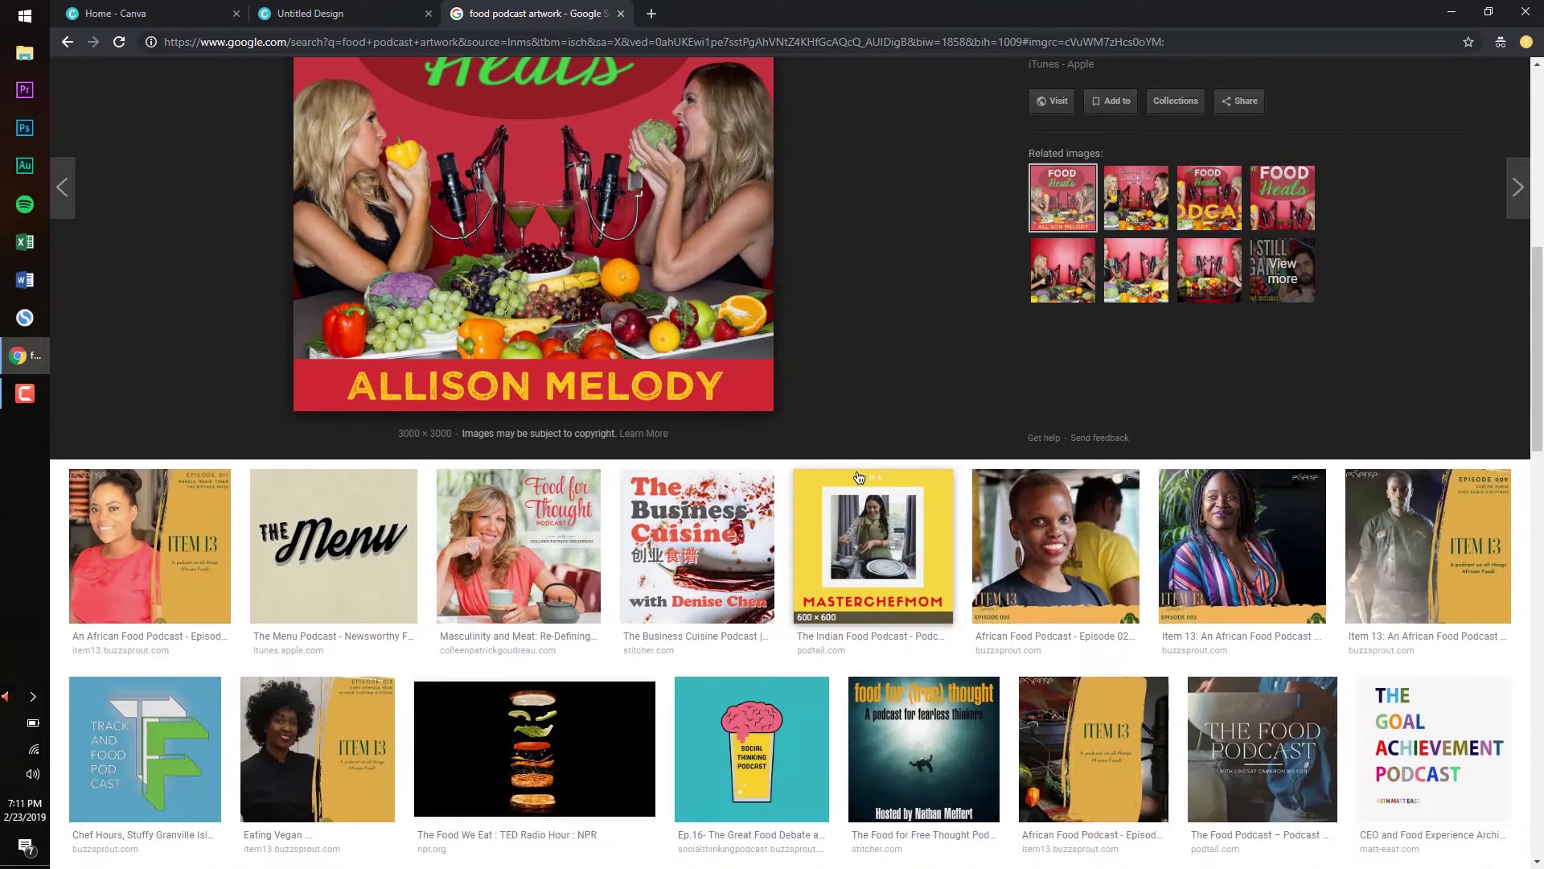
pyautogui.scroll(-4, 859, 478)
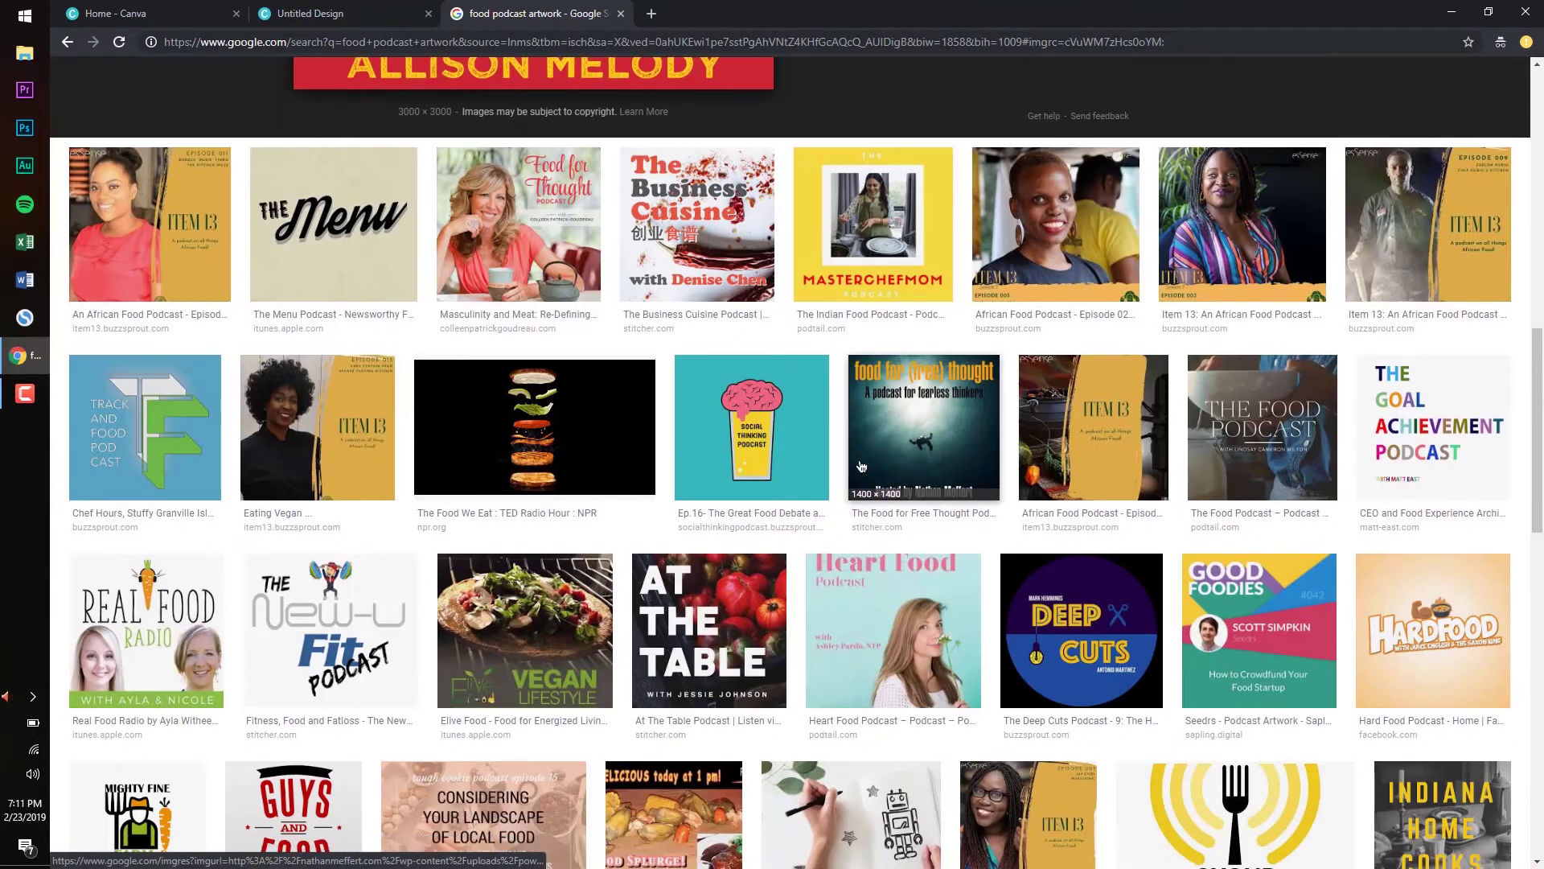
pyautogui.click(718, 226)
pyautogui.click(521, 119)
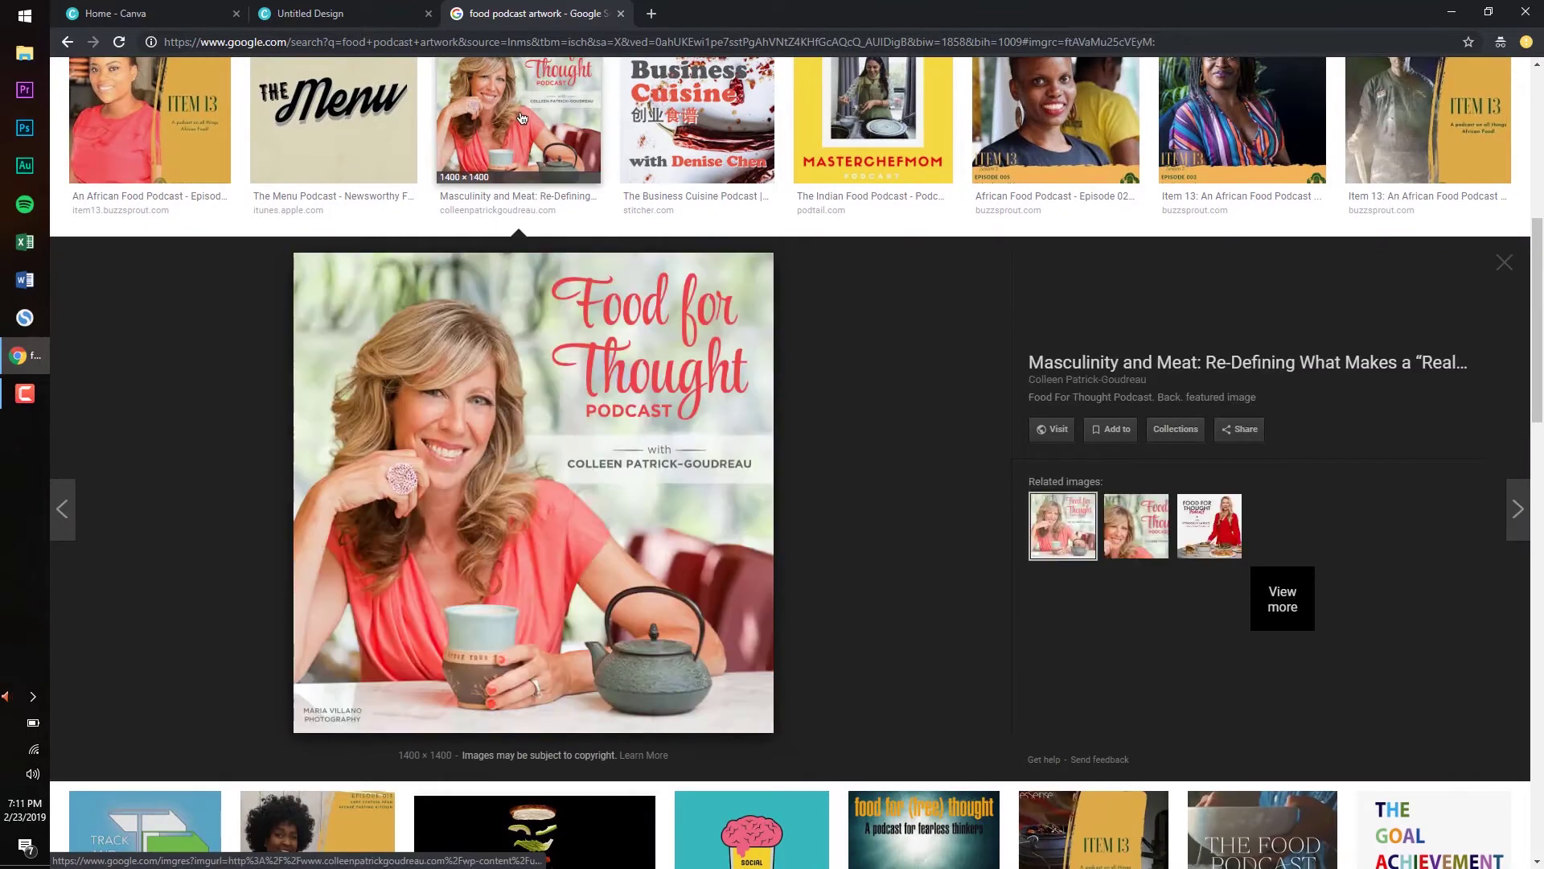
pyautogui.scroll(-4, 755, 326)
pyautogui.scroll(-3, 755, 325)
pyautogui.click(755, 322)
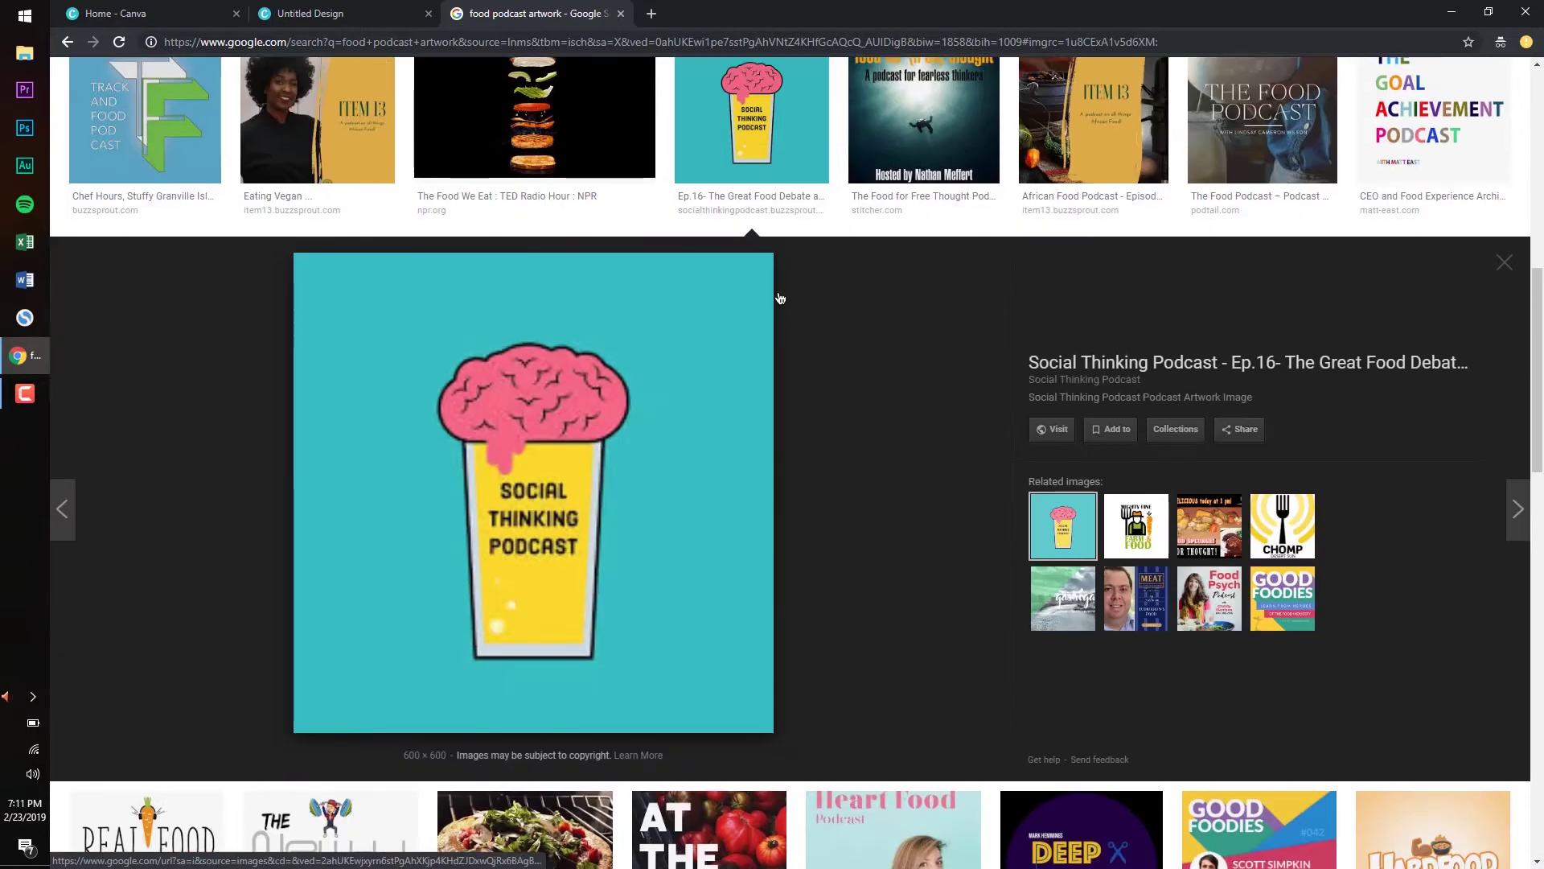
pyautogui.scroll(-7, 581, 355)
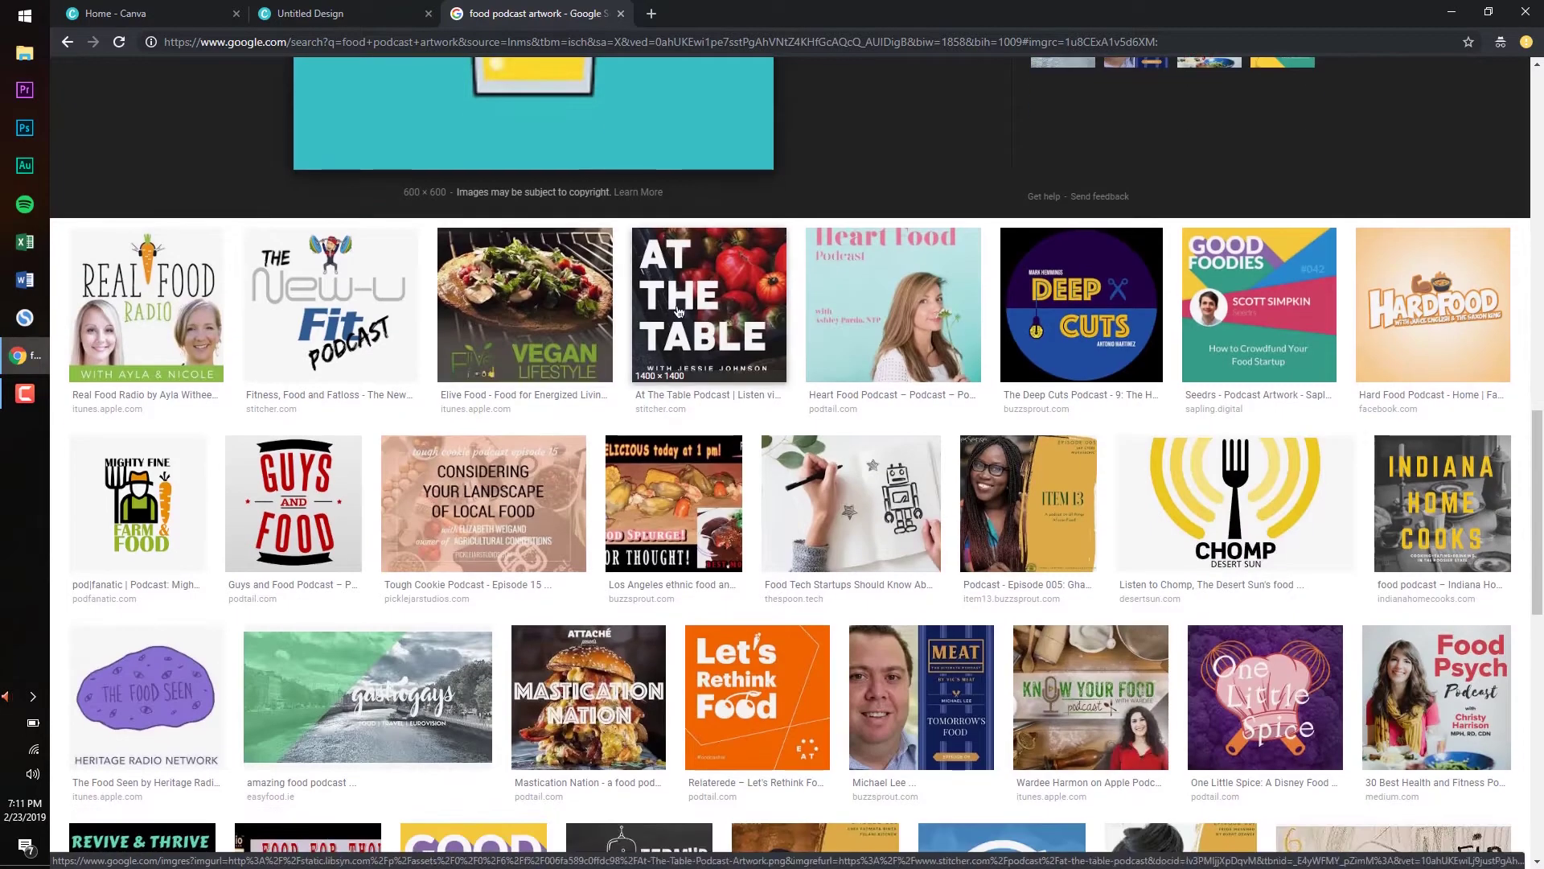
pyautogui.click(698, 327)
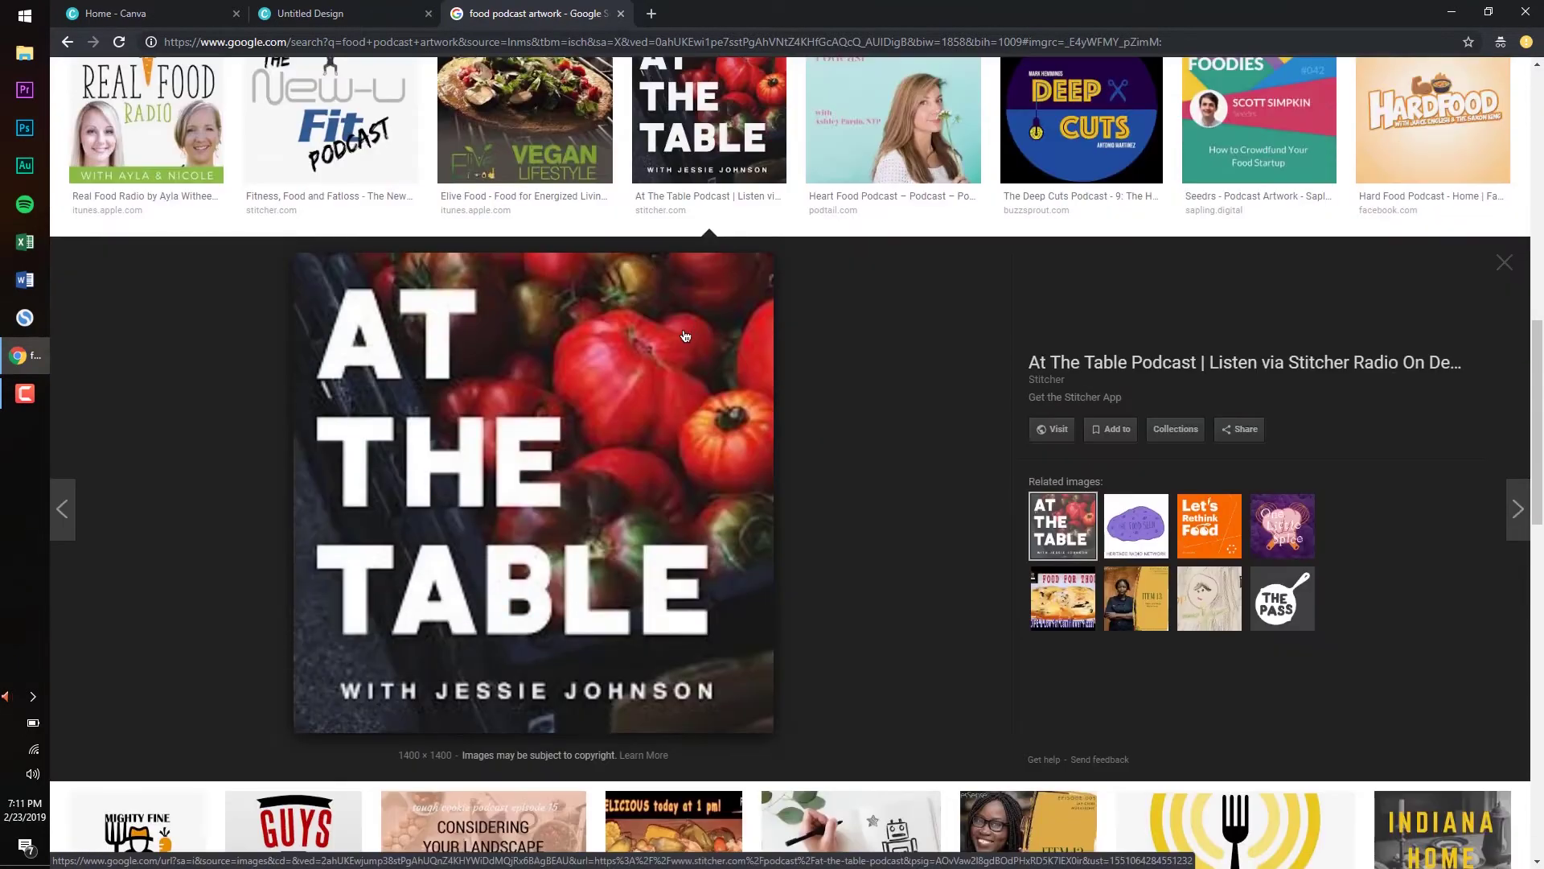
pyautogui.scroll(-4, 650, 355)
pyautogui.scroll(4, 619, 410)
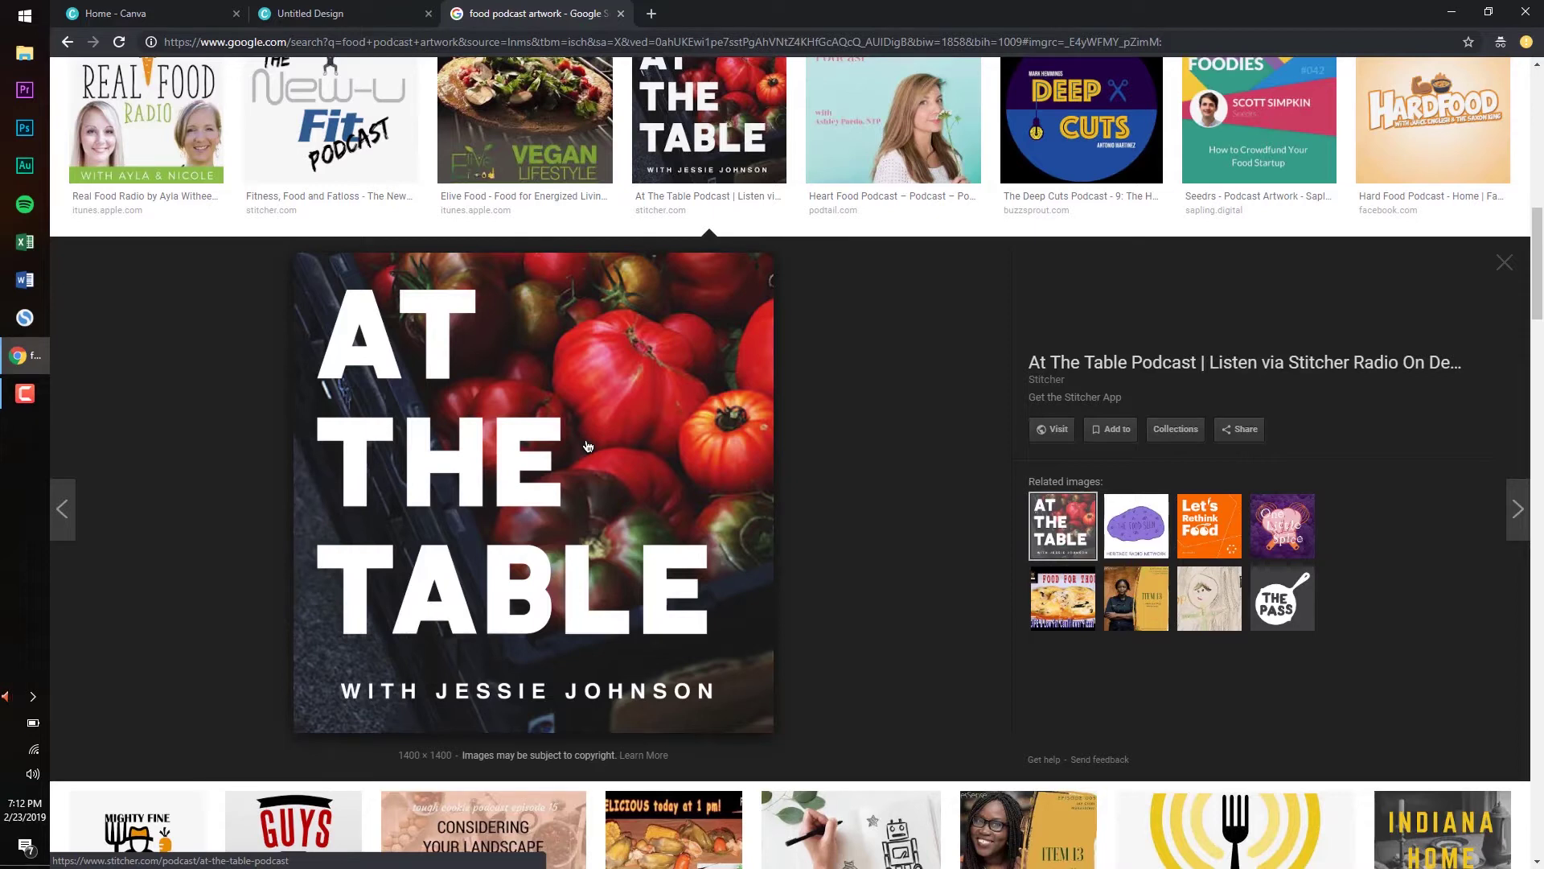
# Open pexels.com in a new tab and the Unsplash free photos site in another
pyautogui.click(651, 14)
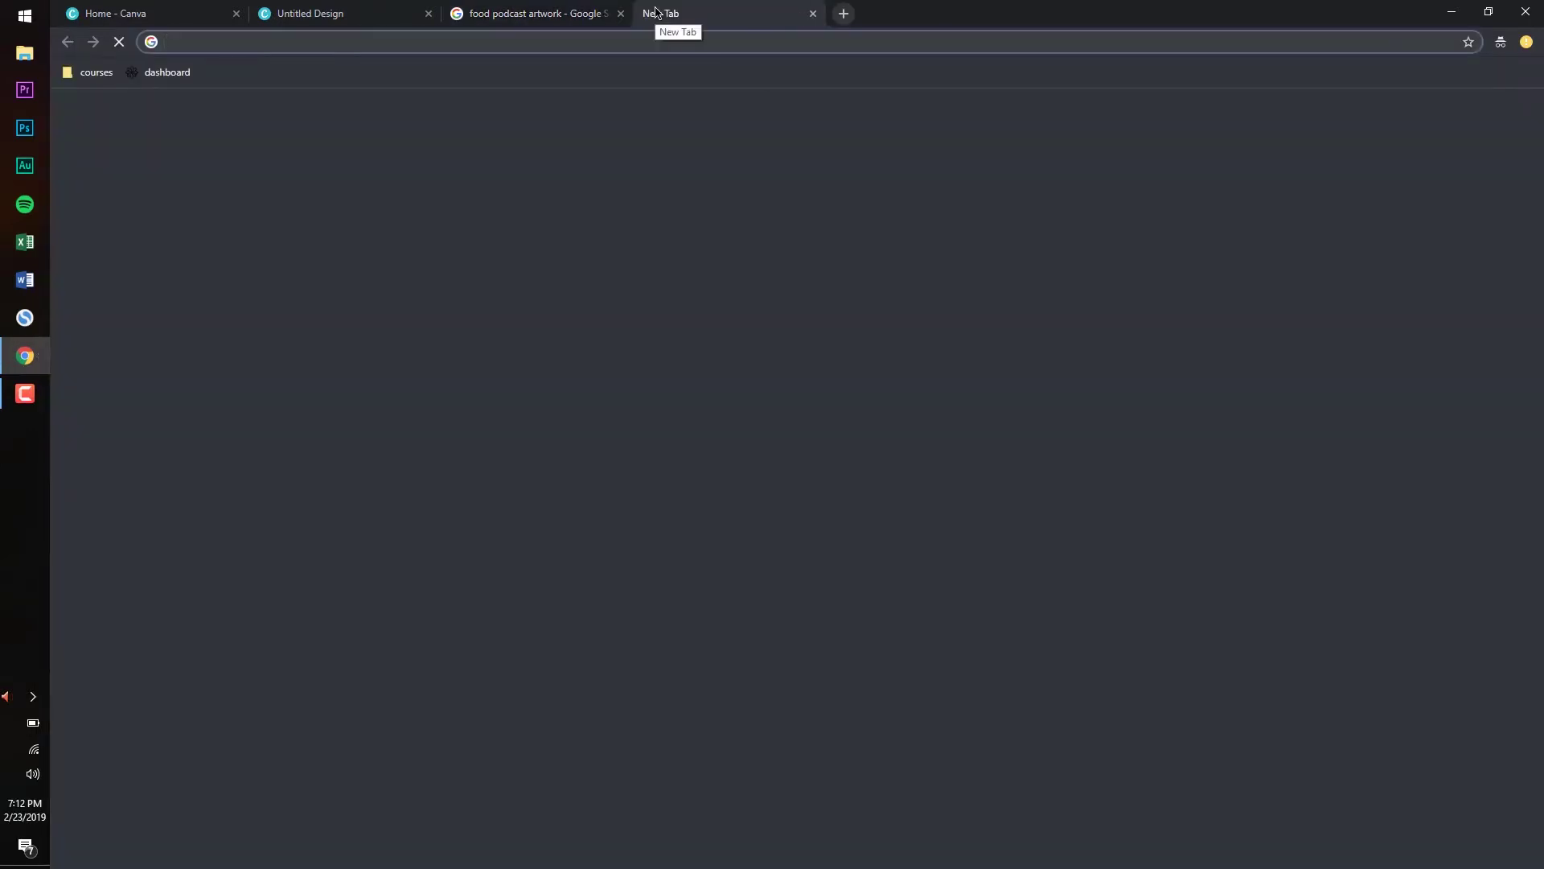
pyautogui.write('pexels.co')
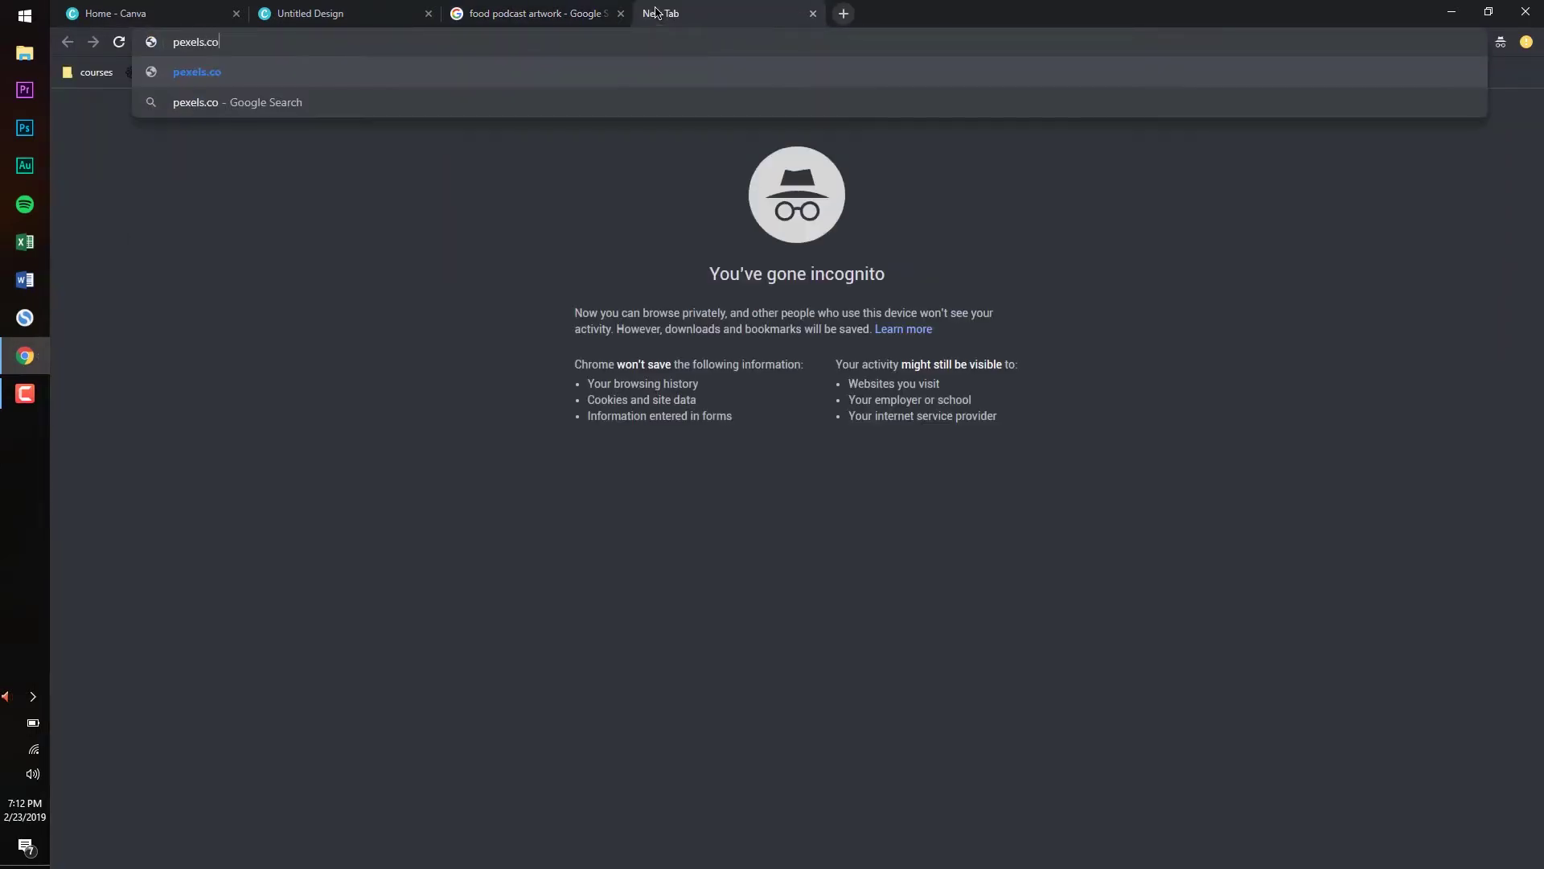
pyautogui.write('m')
pyautogui.press('Return')
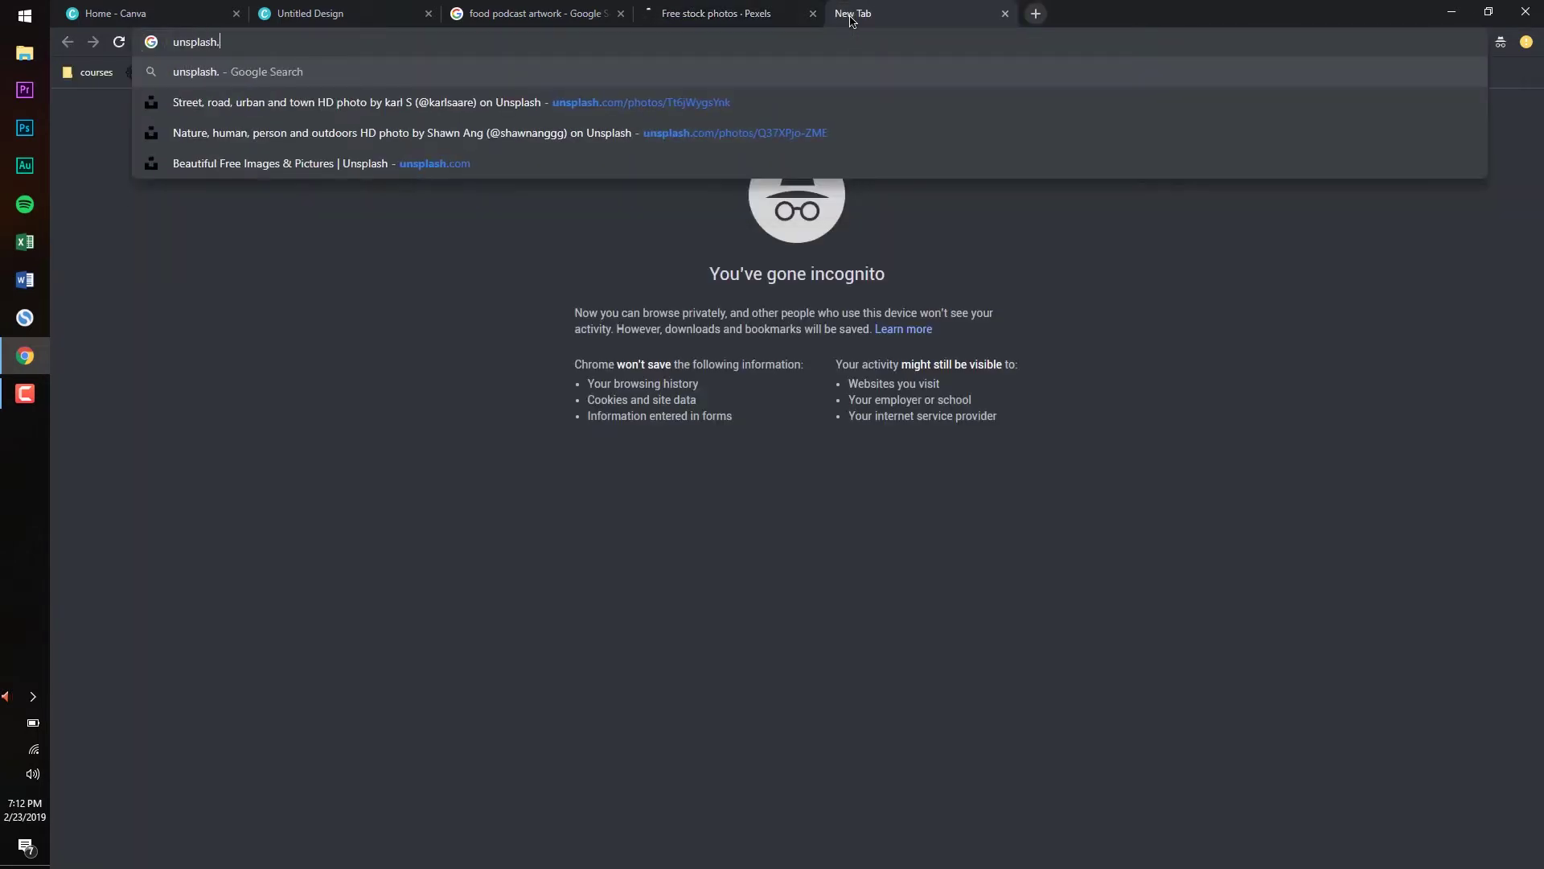
pyautogui.click(704, 74)
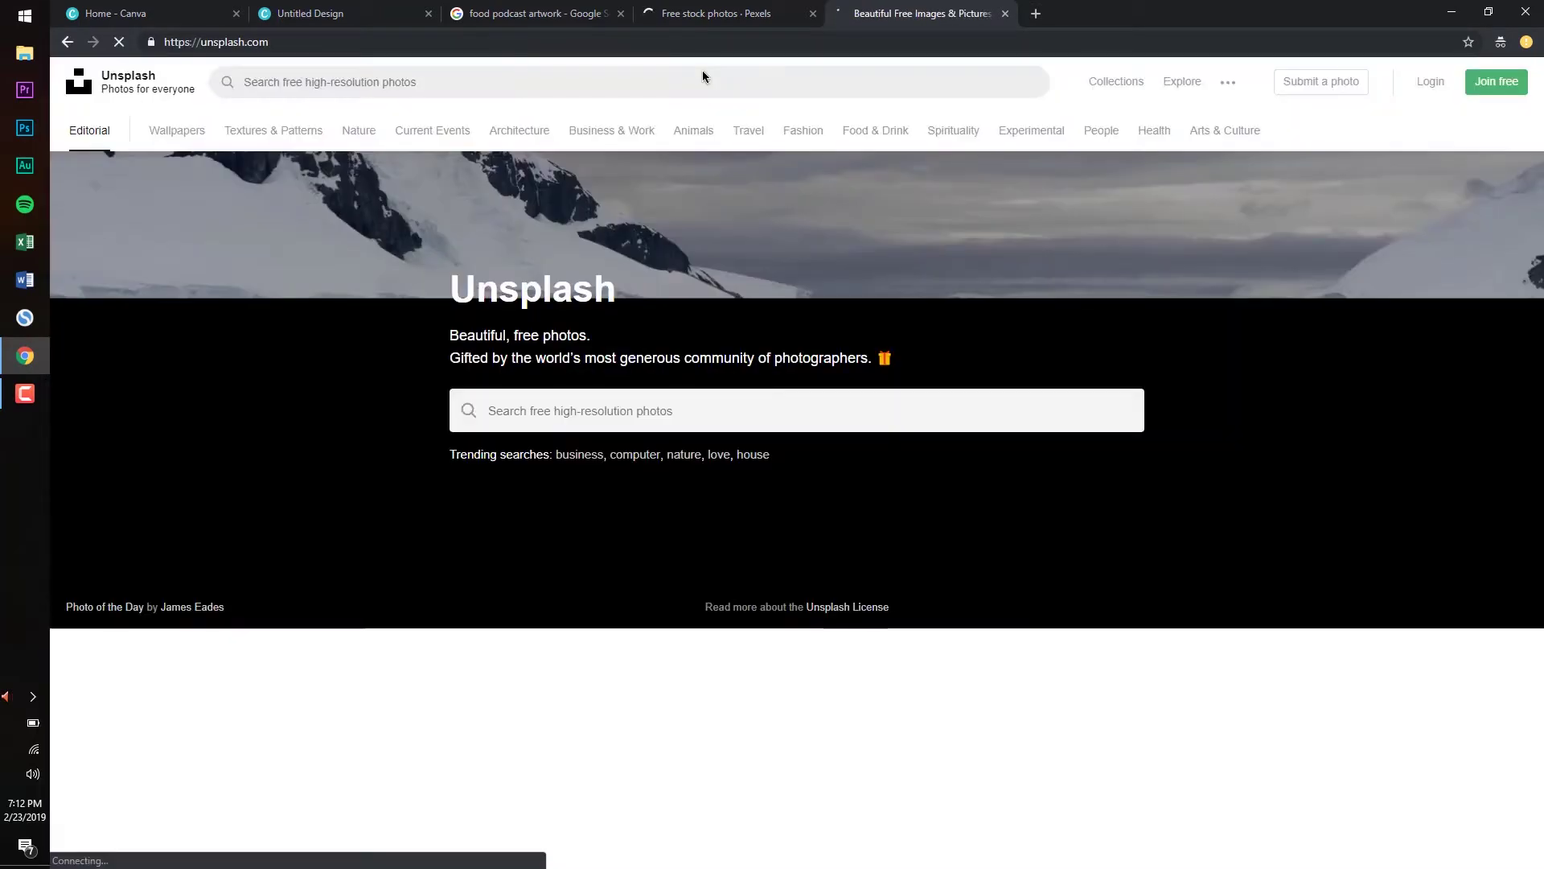
pyautogui.scroll(-10, 378, 274)
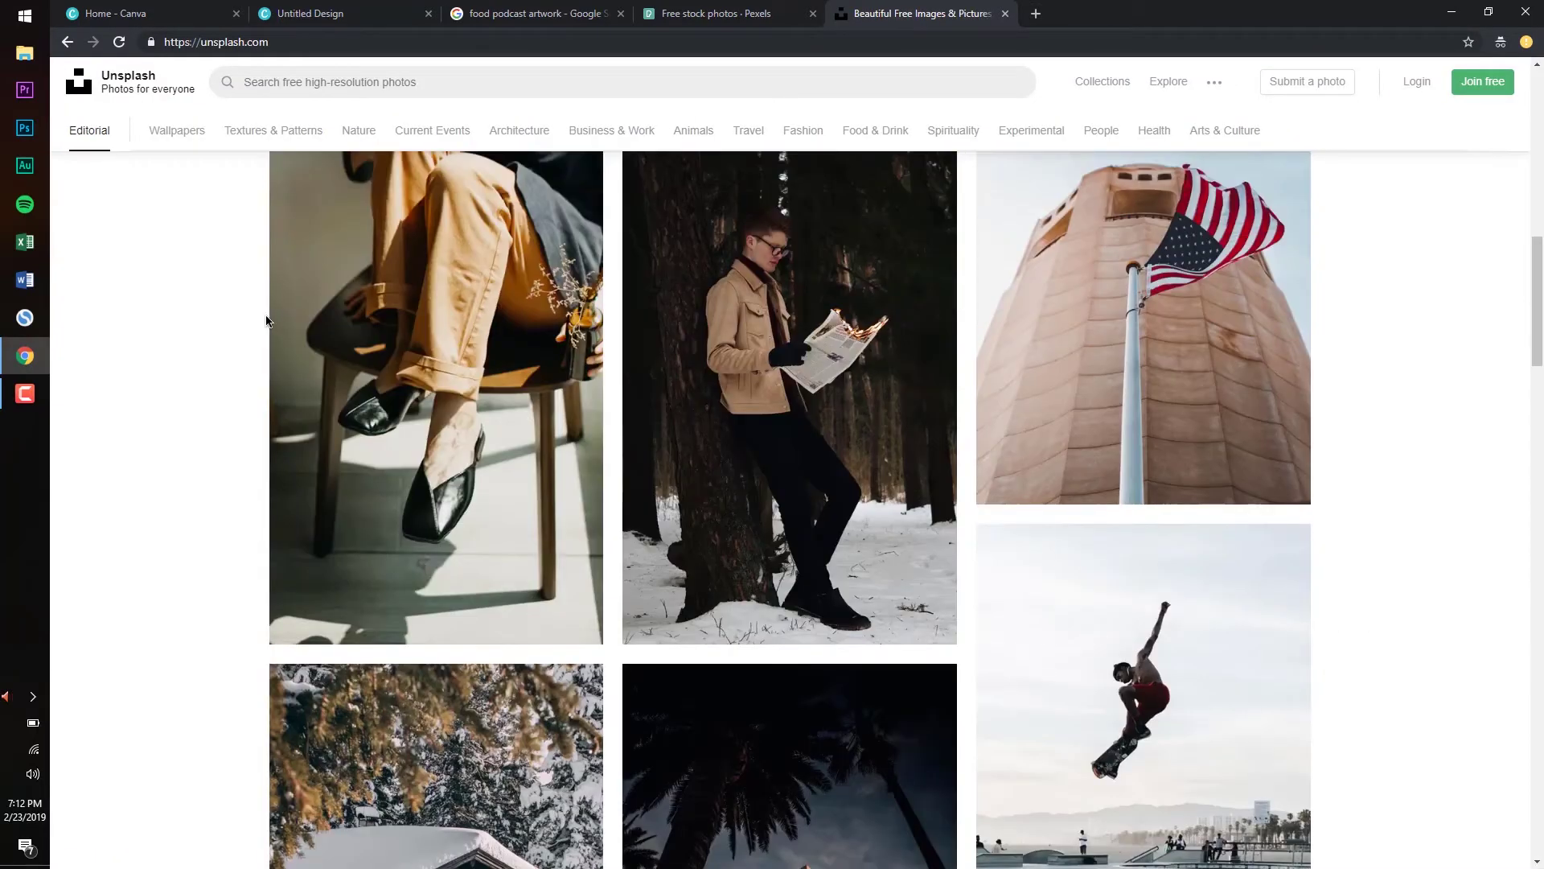
pyautogui.scroll(10, 252, 335)
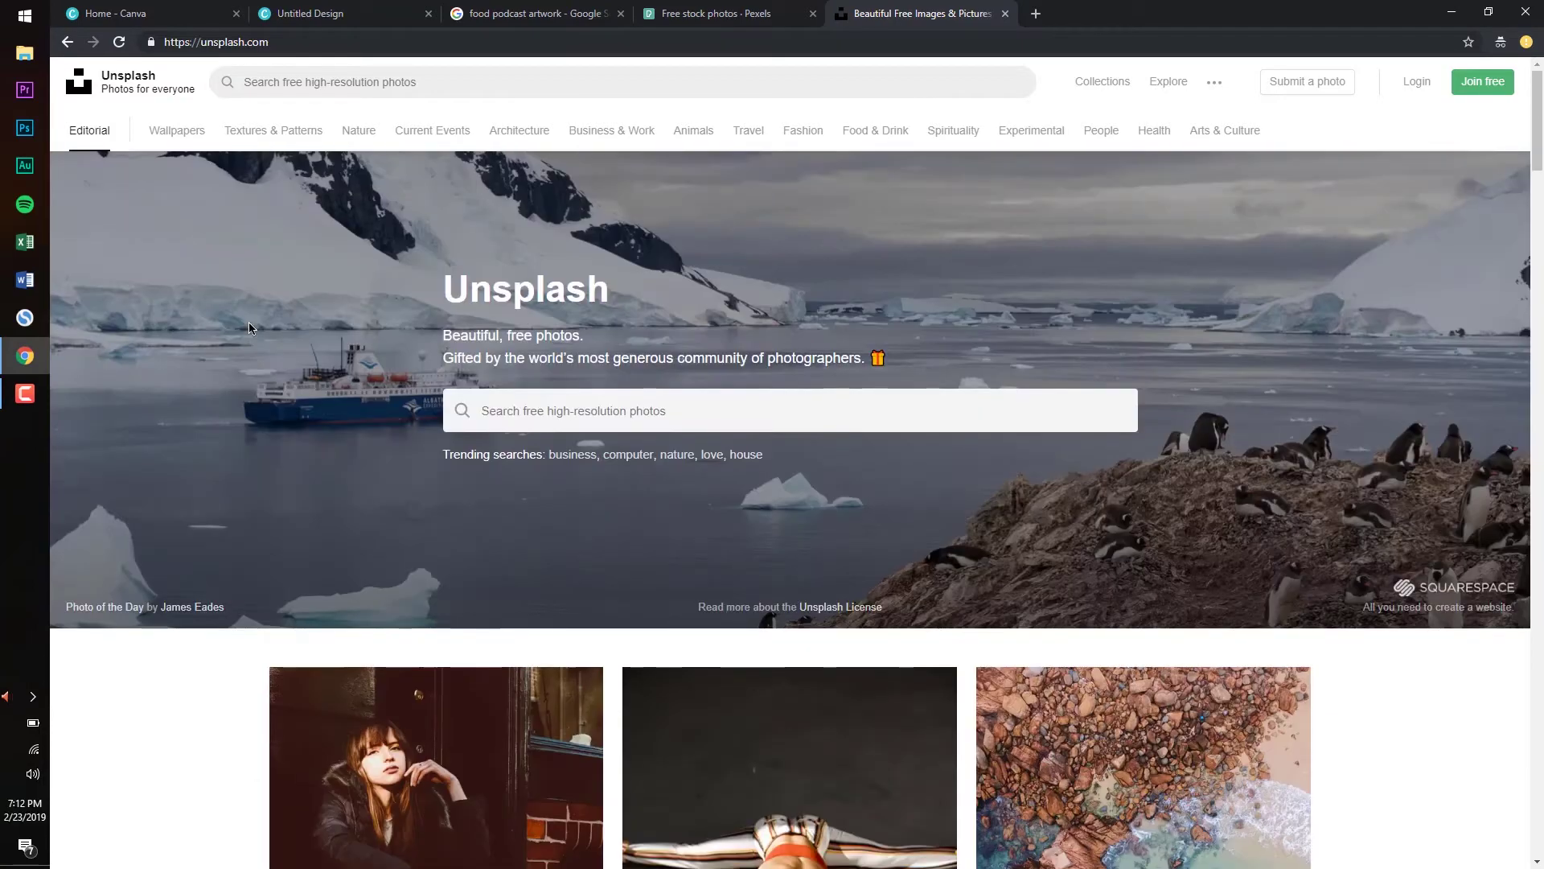
# Search Pexels for 'food' photos
pyautogui.click(695, 12)
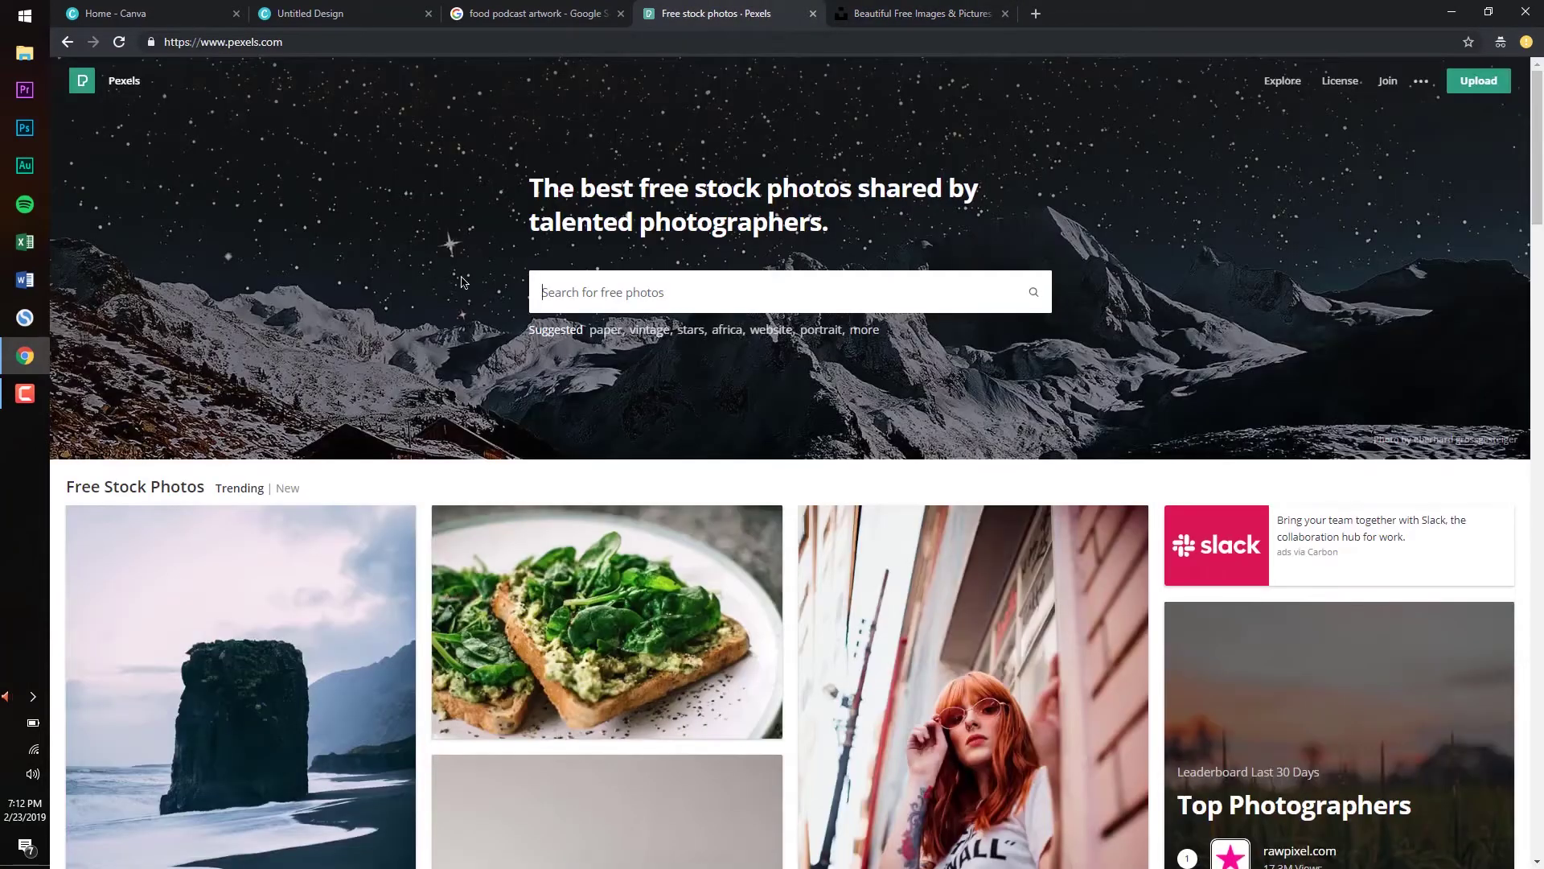
pyautogui.scroll(-10, 463, 282)
pyautogui.scroll(-5, 366, 261)
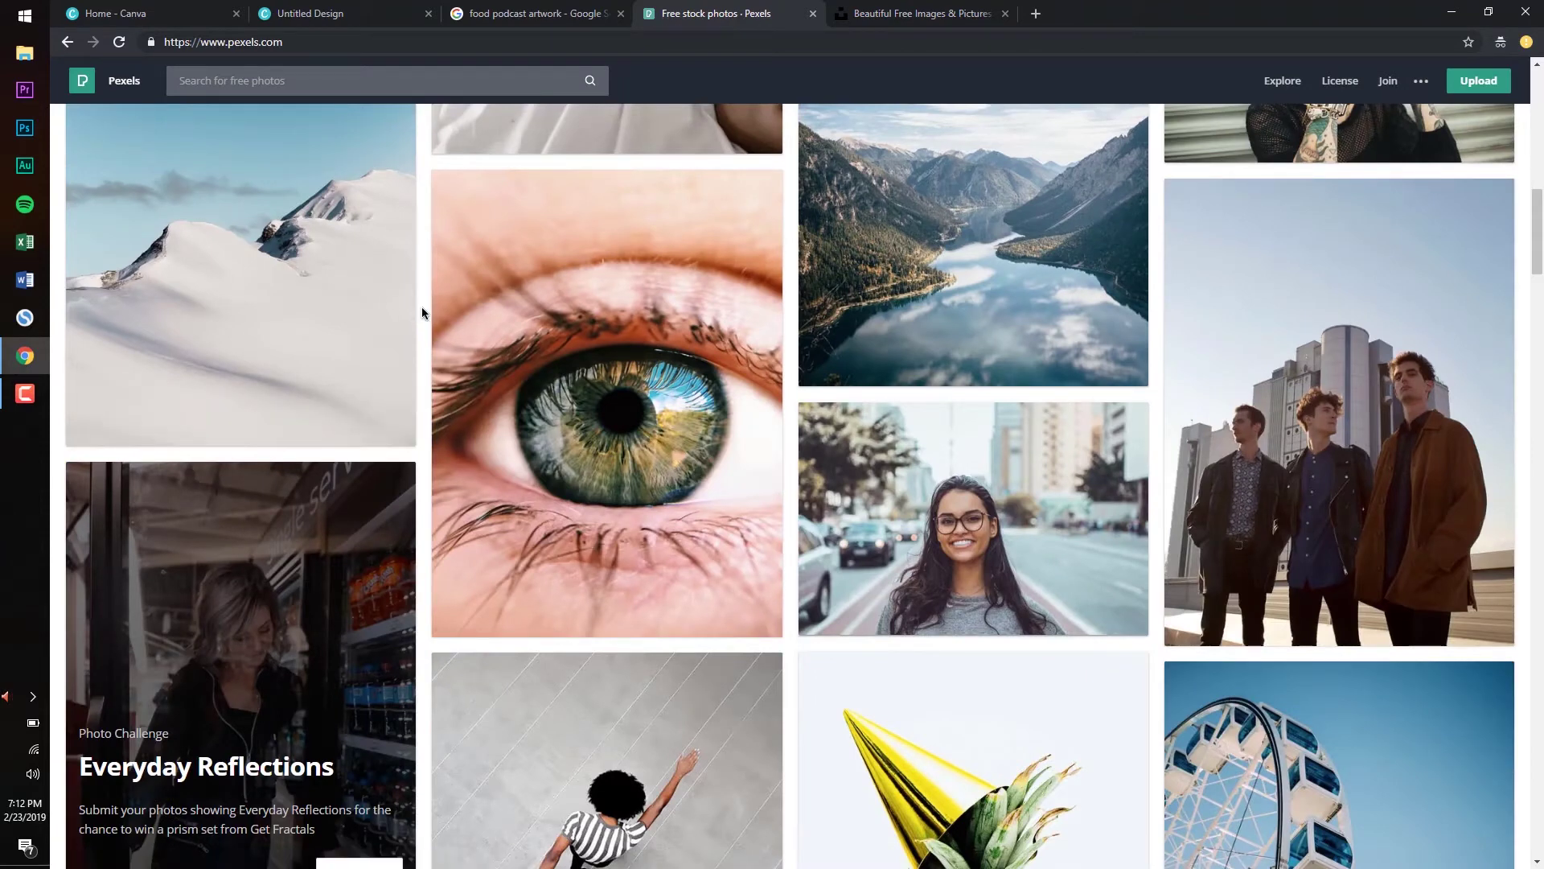
pyautogui.scroll(15, 421, 306)
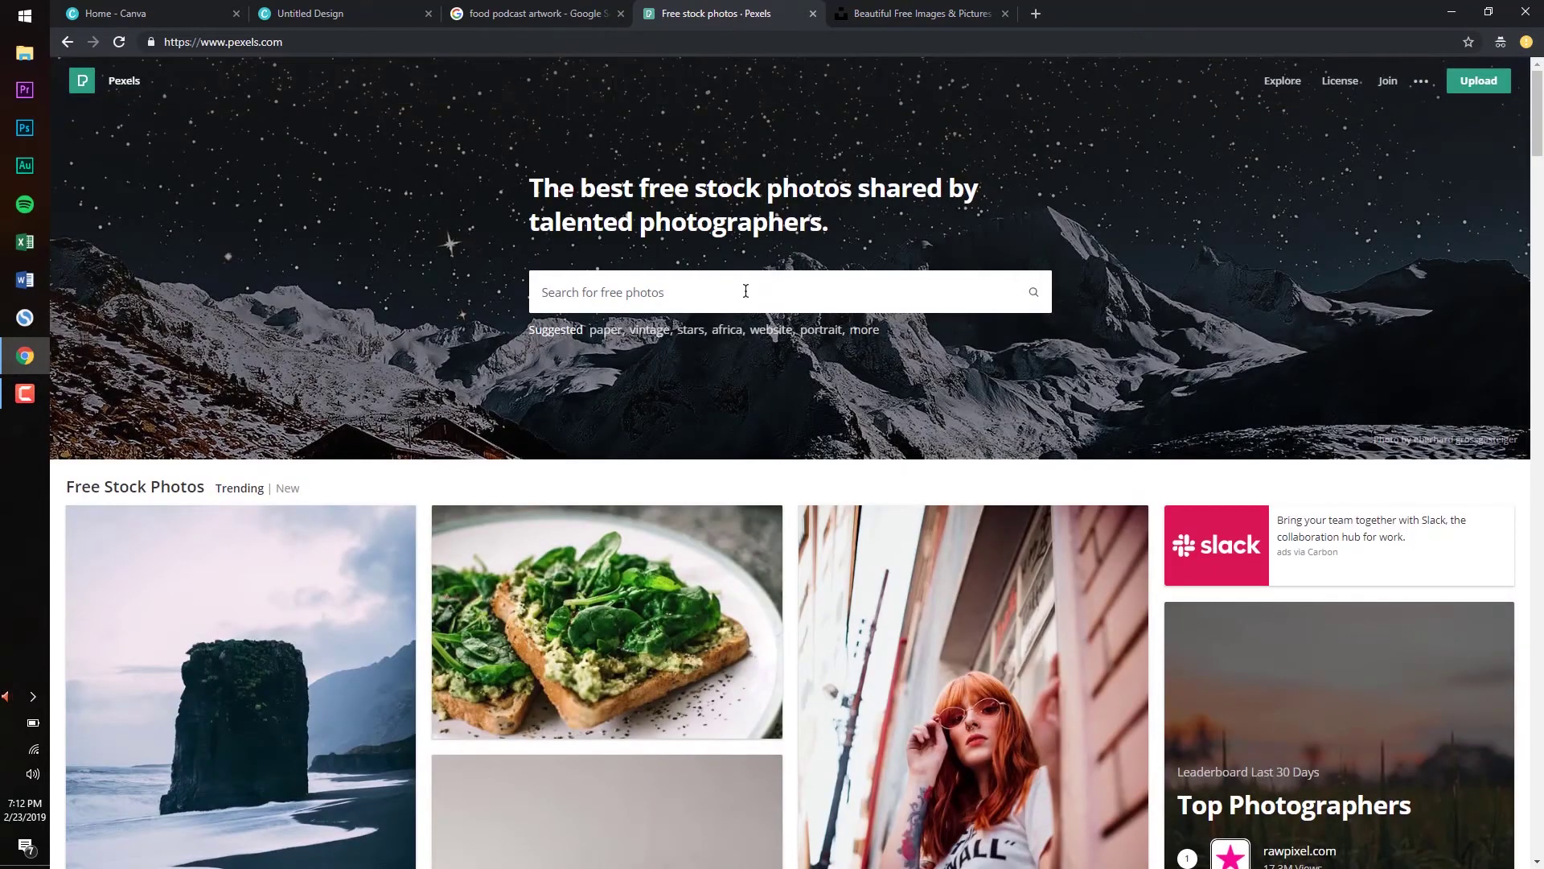
pyautogui.click(746, 291)
pyautogui.write('food')
pyautogui.press('Return')
# Run the 'food' search on Unsplash as well
pyautogui.click(893, 14)
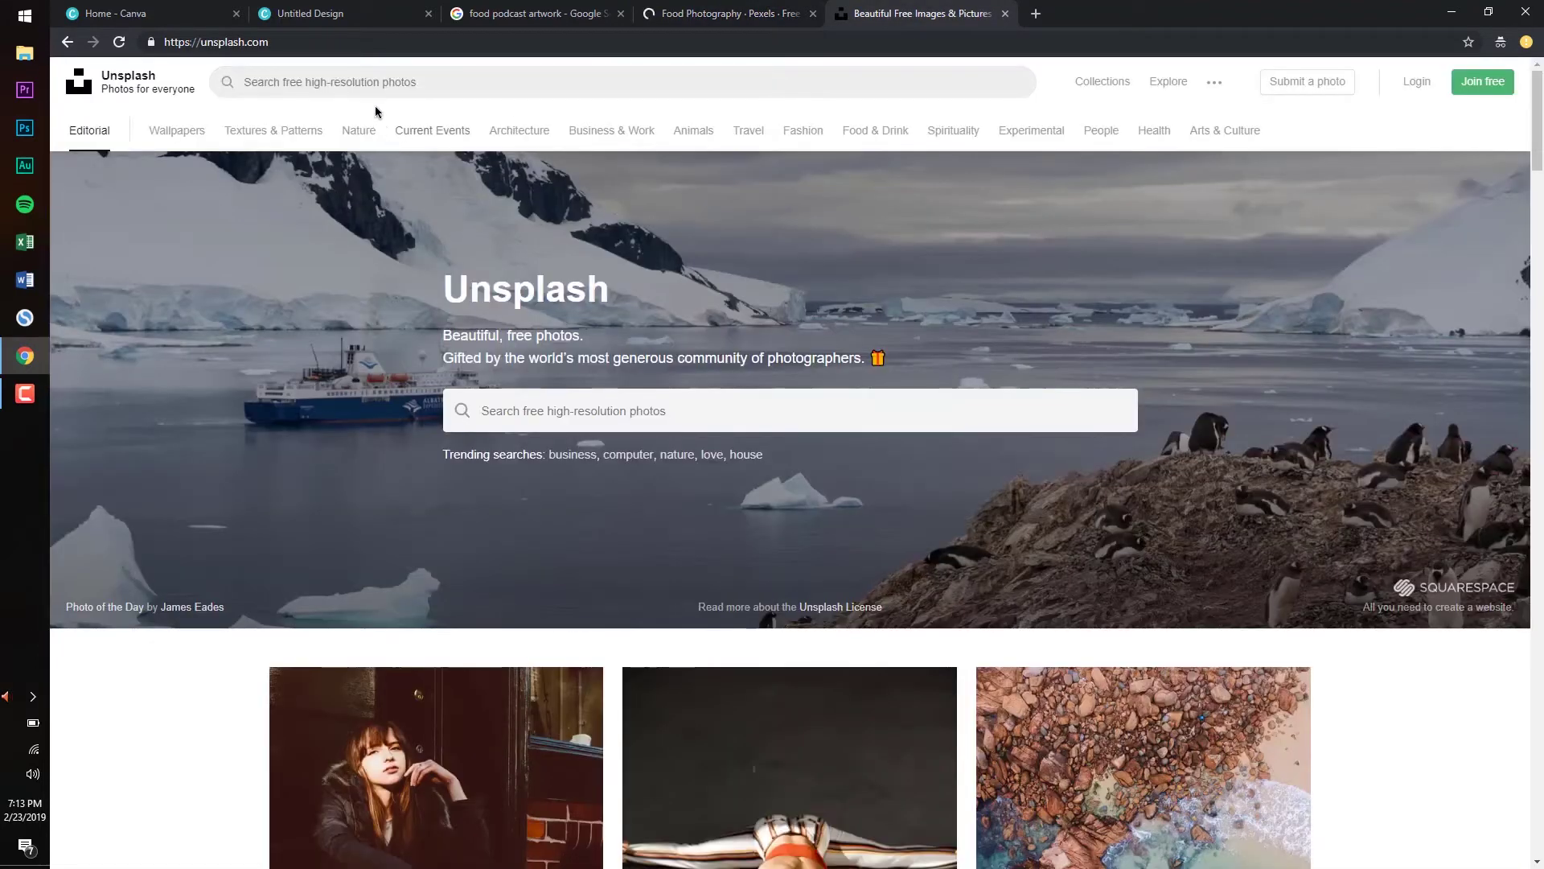
pyautogui.click(375, 83)
pyautogui.write('food')
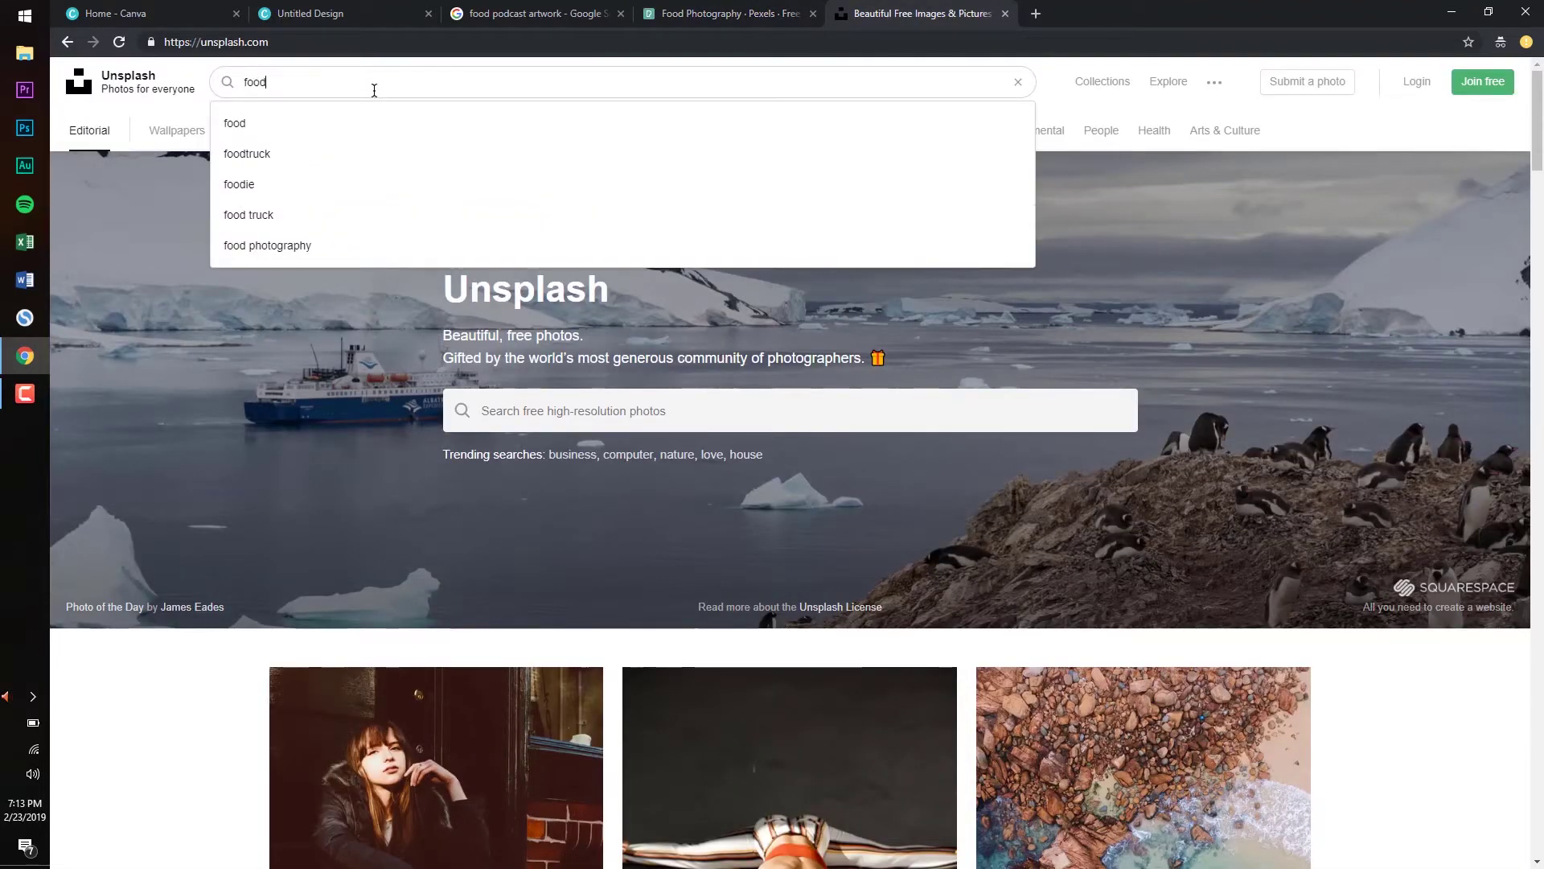
pyautogui.press('Return')
# Compare the Pexels and Unsplash food results, scrolling through the Pexels grid
pyautogui.click(749, 8)
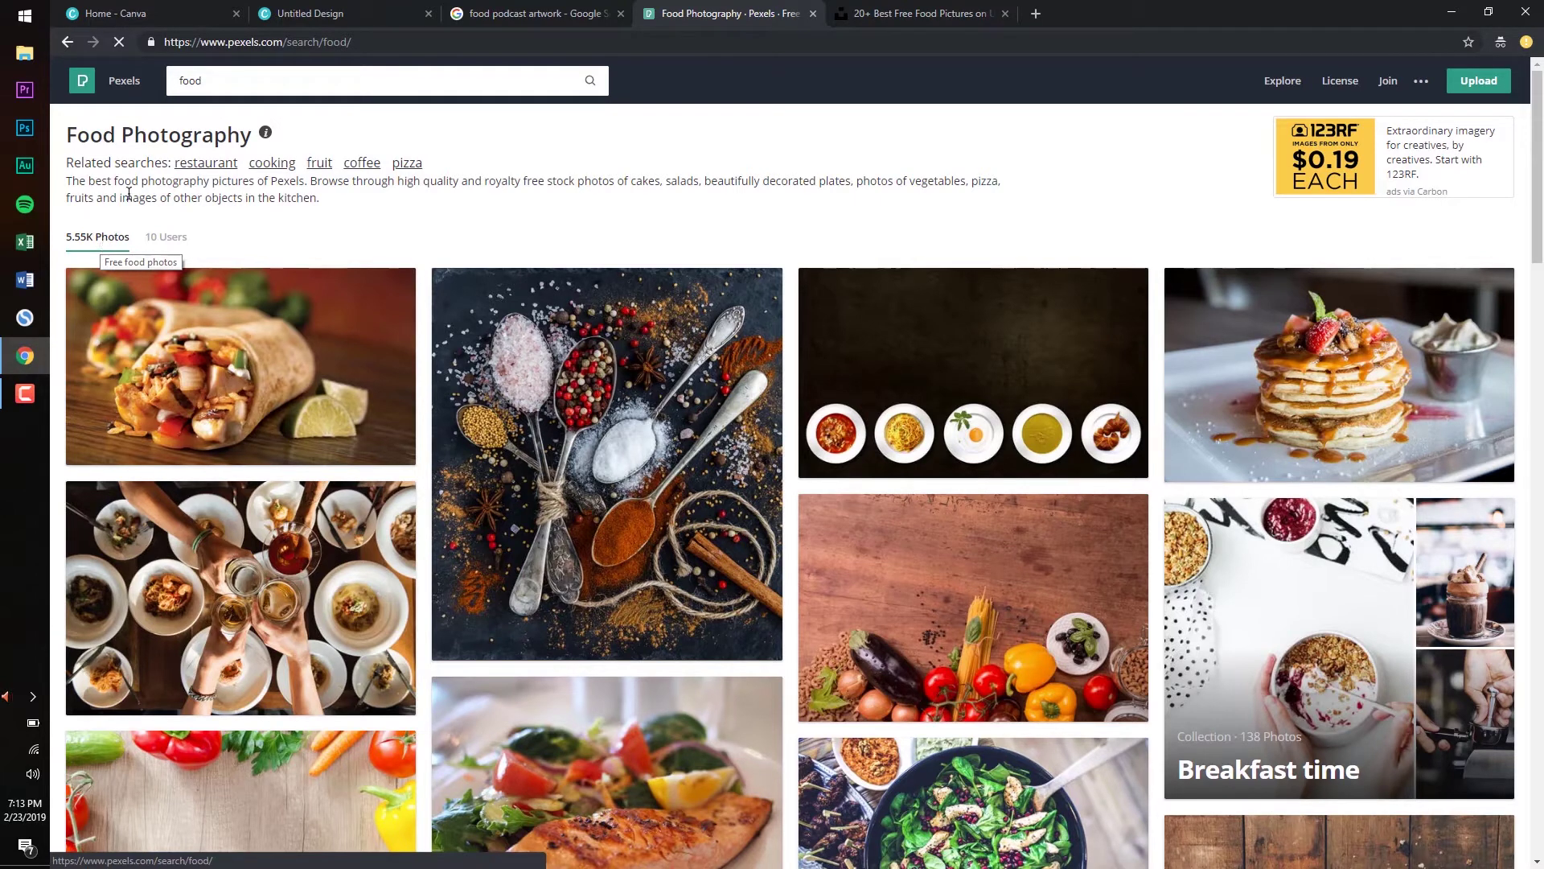
pyautogui.click(945, 9)
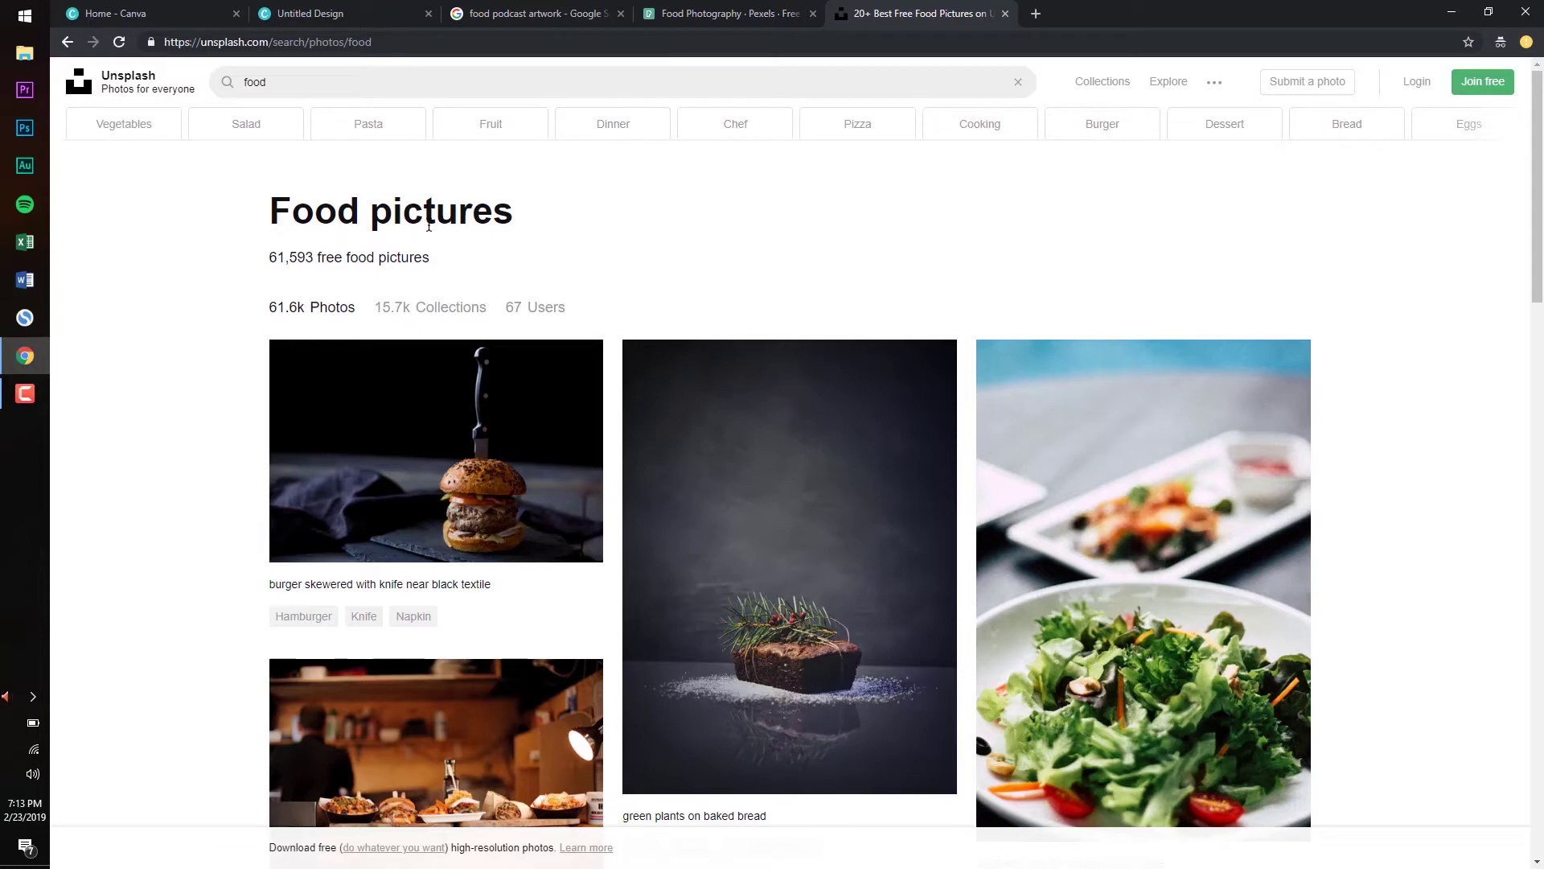
pyautogui.click(728, 16)
pyautogui.scroll(-4, 418, 283)
pyautogui.scroll(-3, 419, 287)
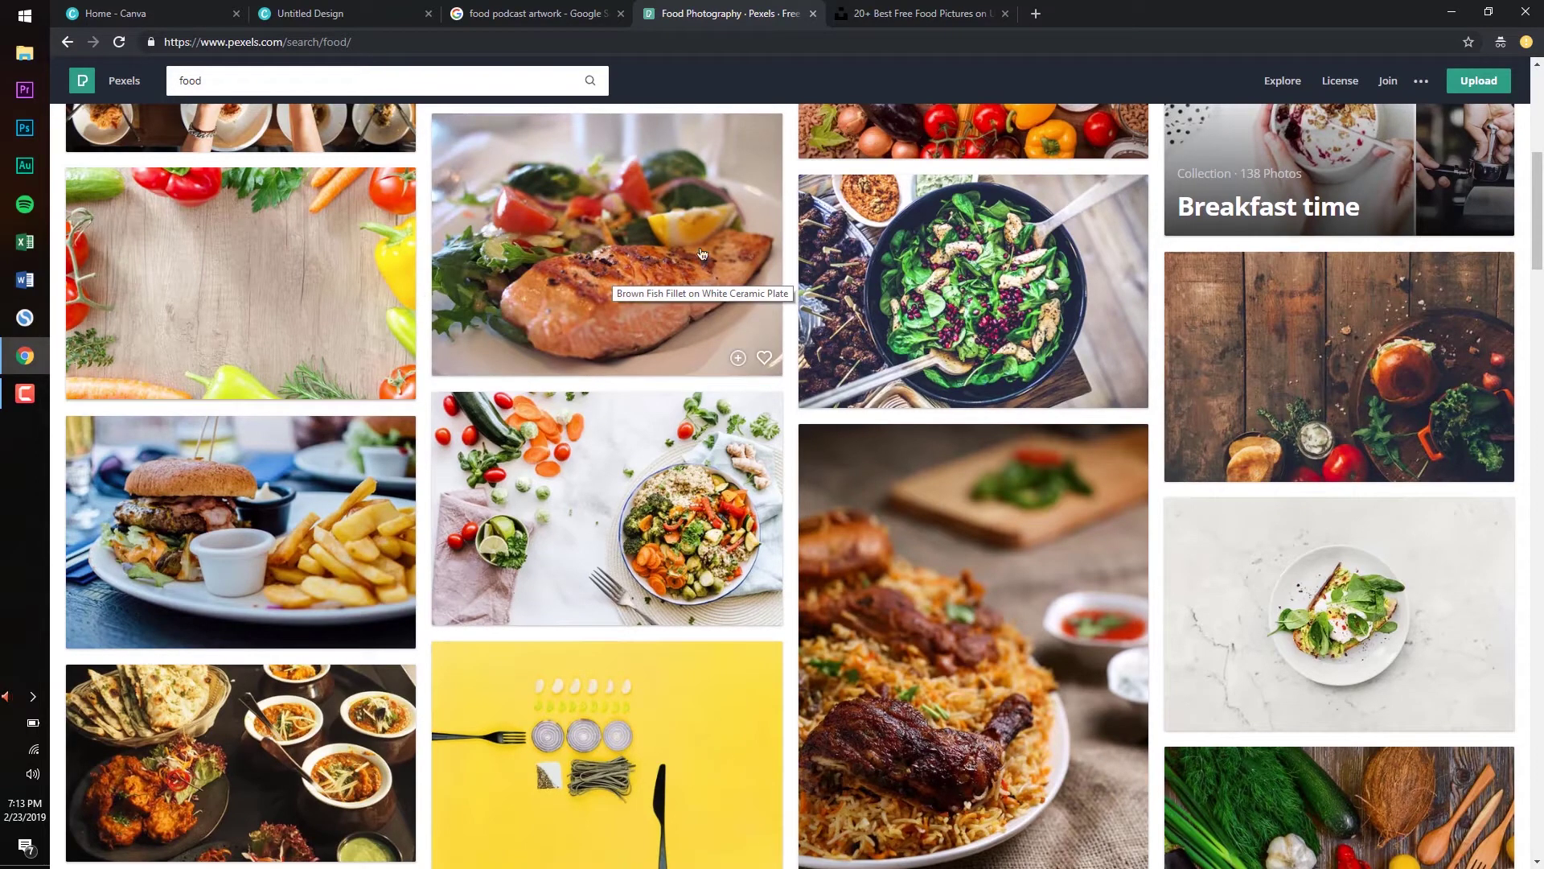
pyautogui.scroll(2, 406, 336)
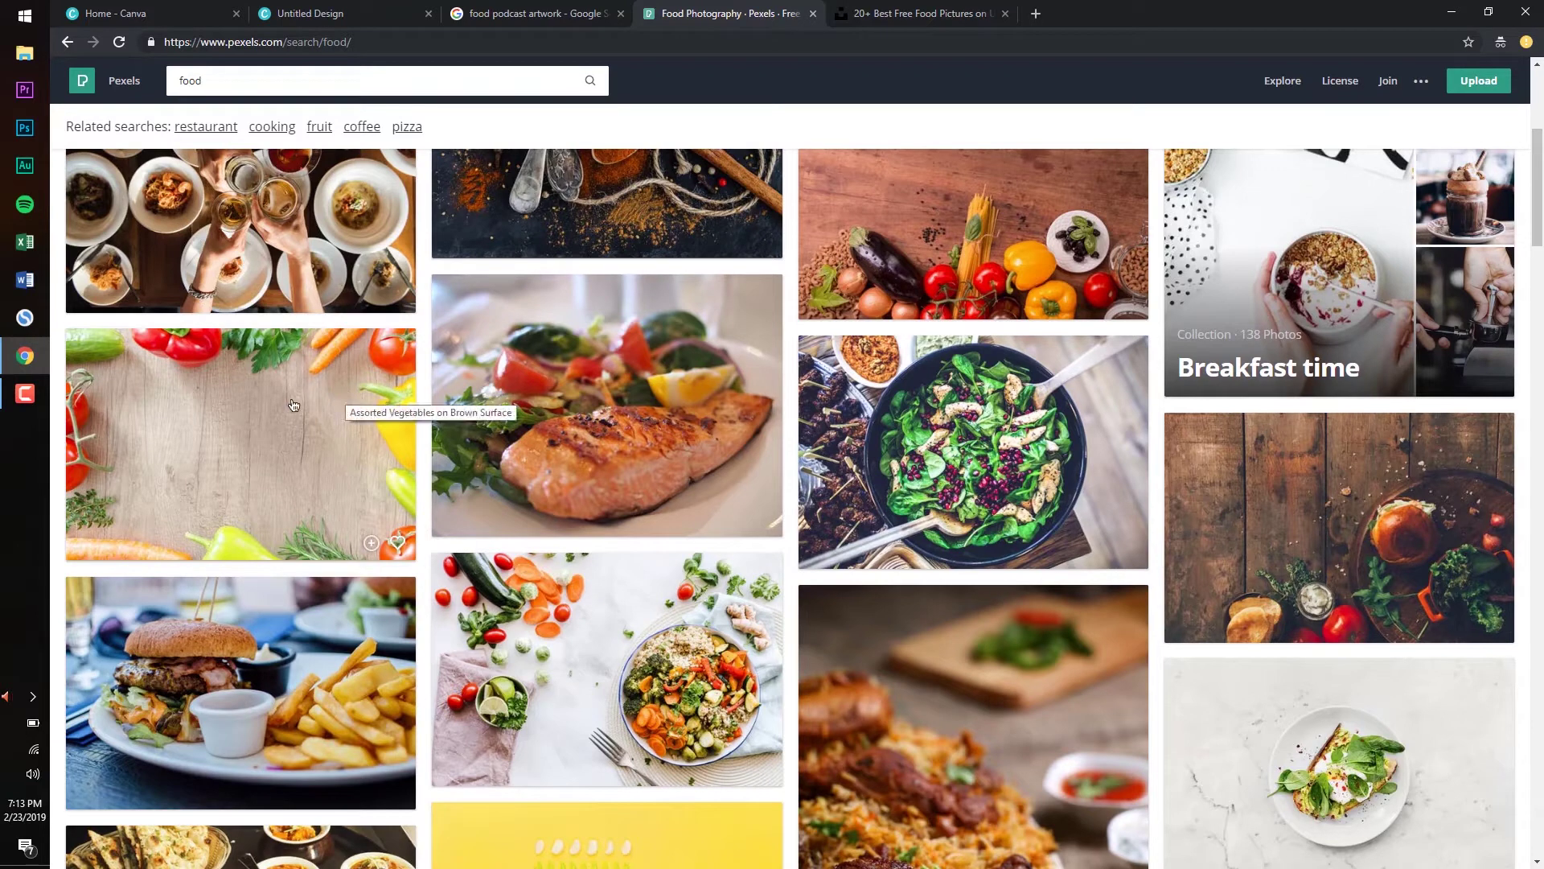
# Download the vegetable-framed wood photo from Pexels, then show Canva's Uploads panel
pyautogui.click(310, 14)
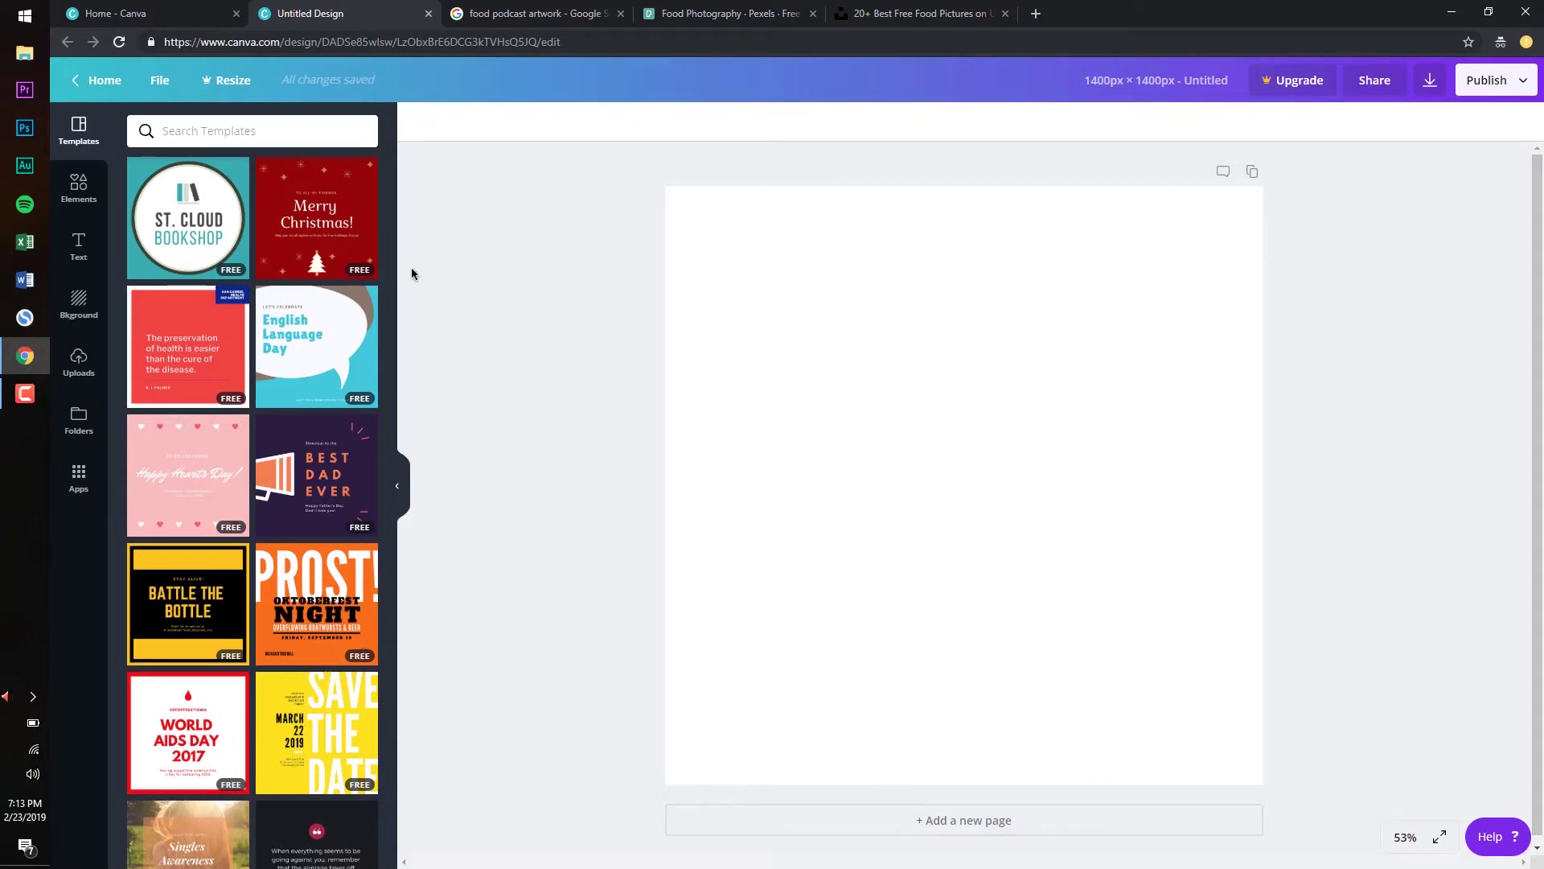
pyautogui.click(716, 13)
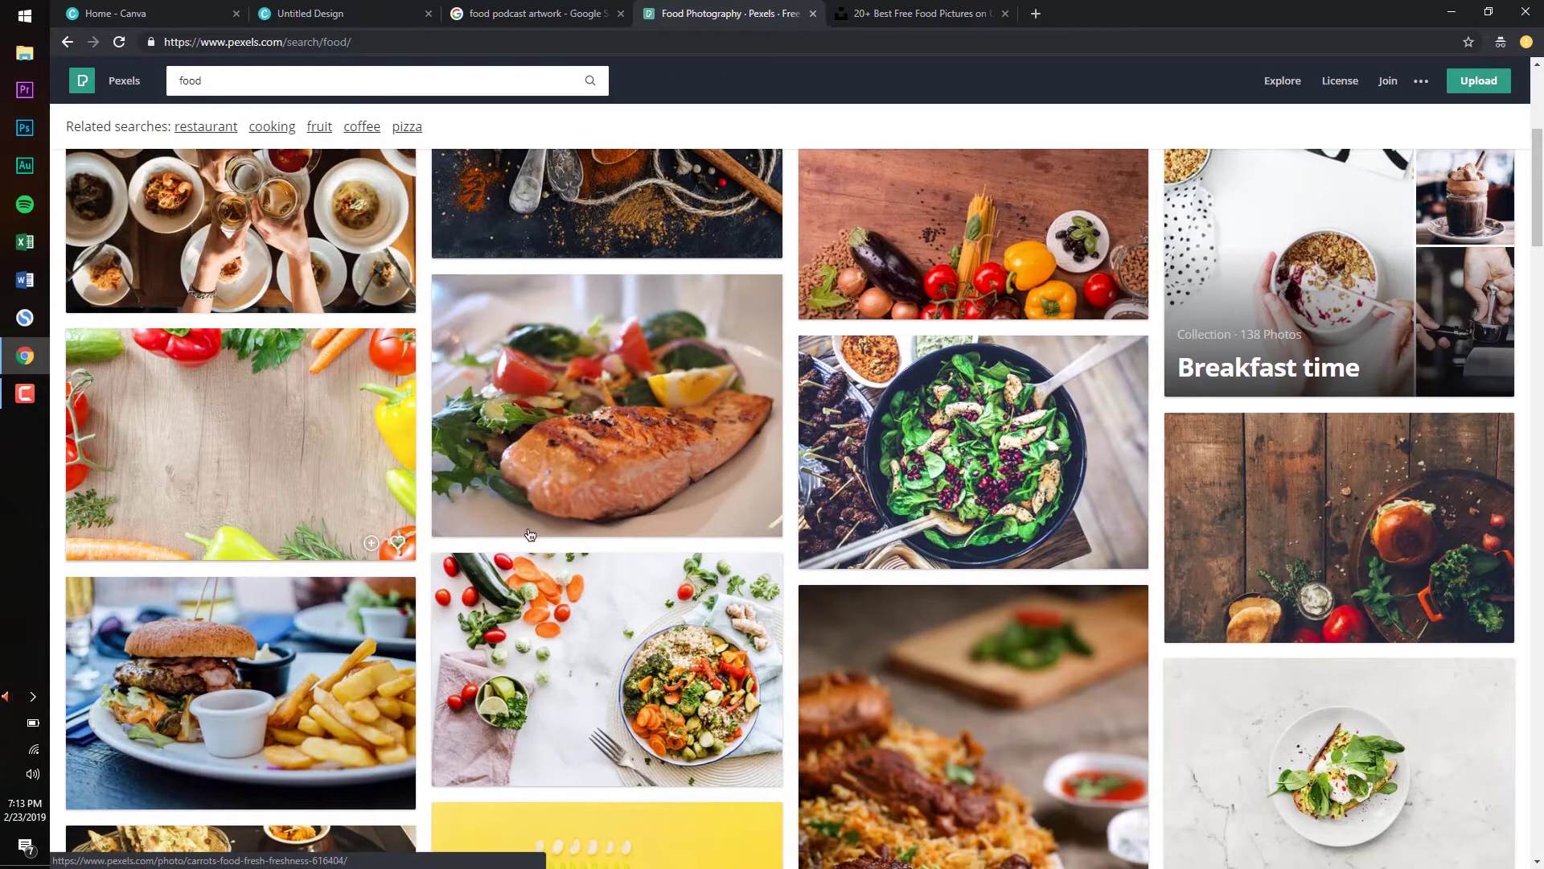
pyautogui.hotkey('ctrl', '2')
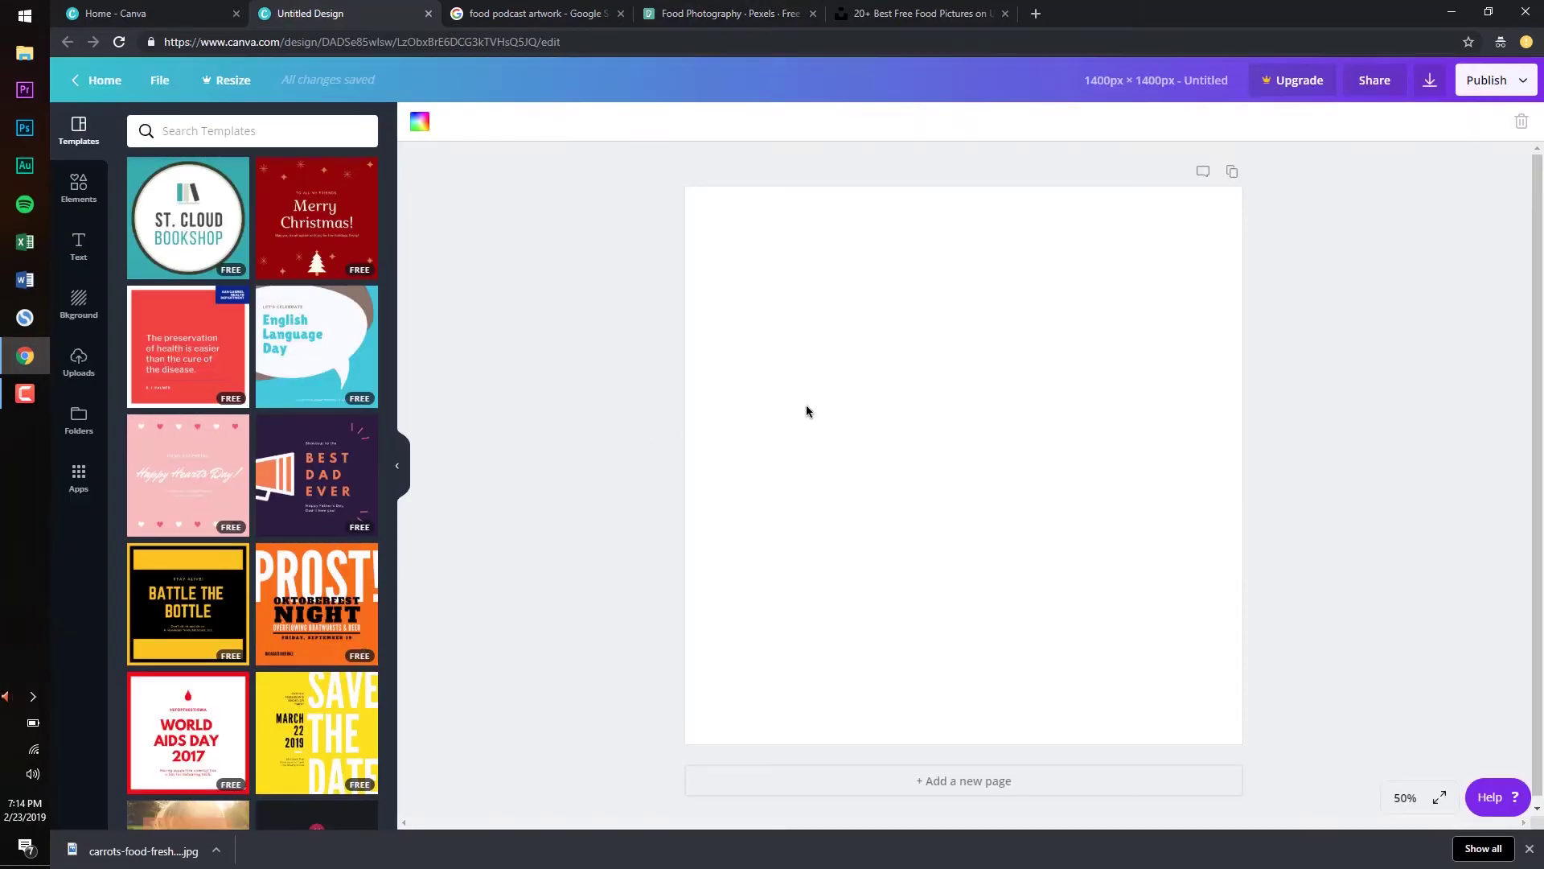
pyautogui.click(79, 362)
# Upload the downloaded carrots photo by dragging it into Uploads, and add it to the page
pyautogui.click(305, 219)
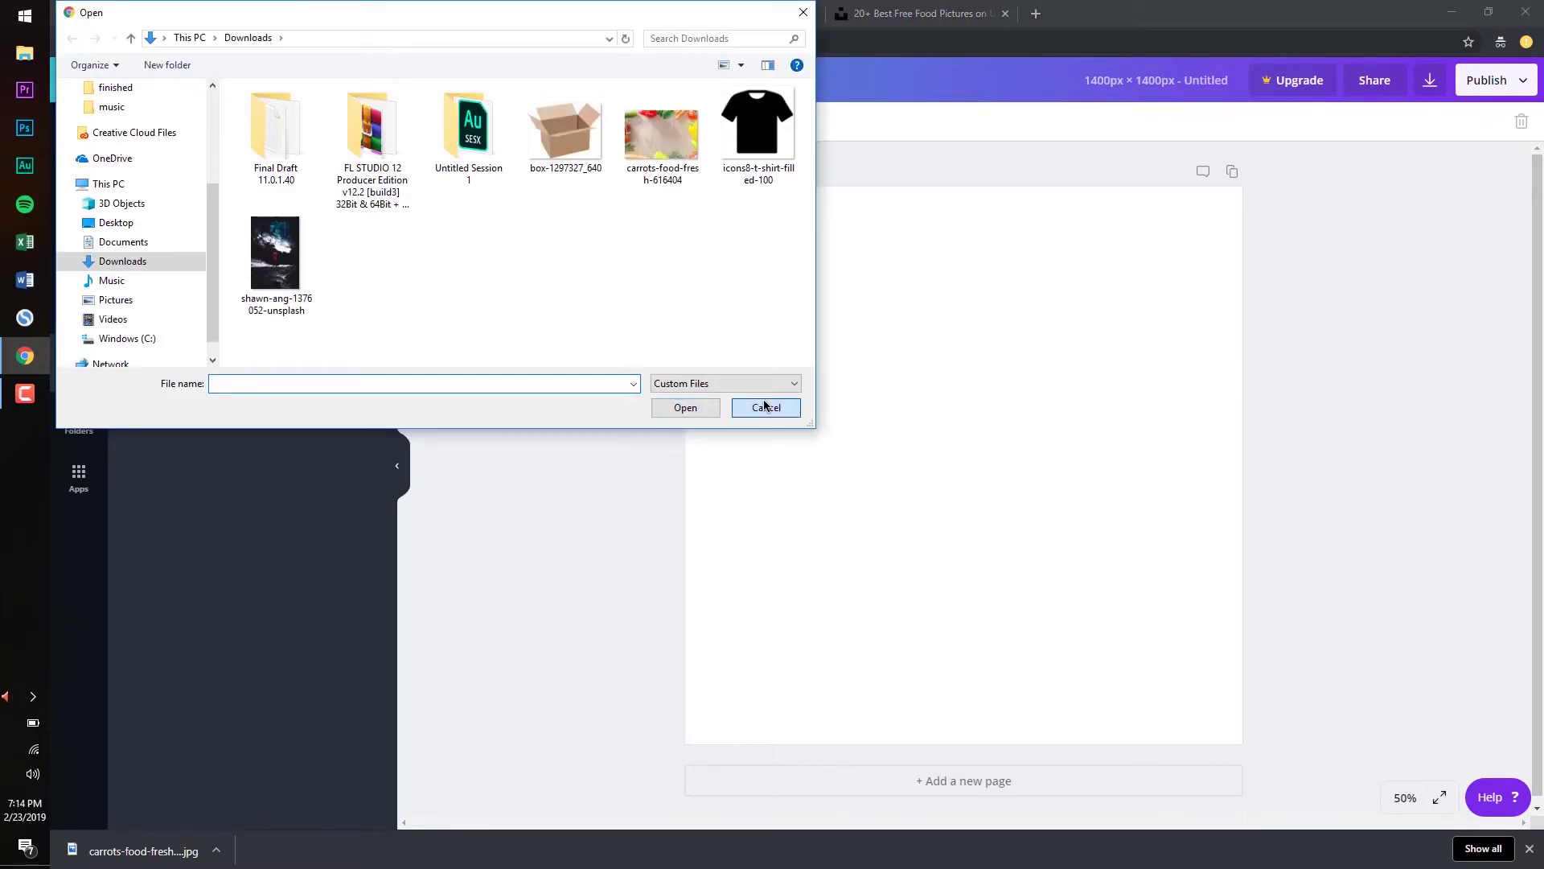
pyautogui.click(765, 408)
pyautogui.moveTo(186, 846); pyautogui.dragTo(225, 346)
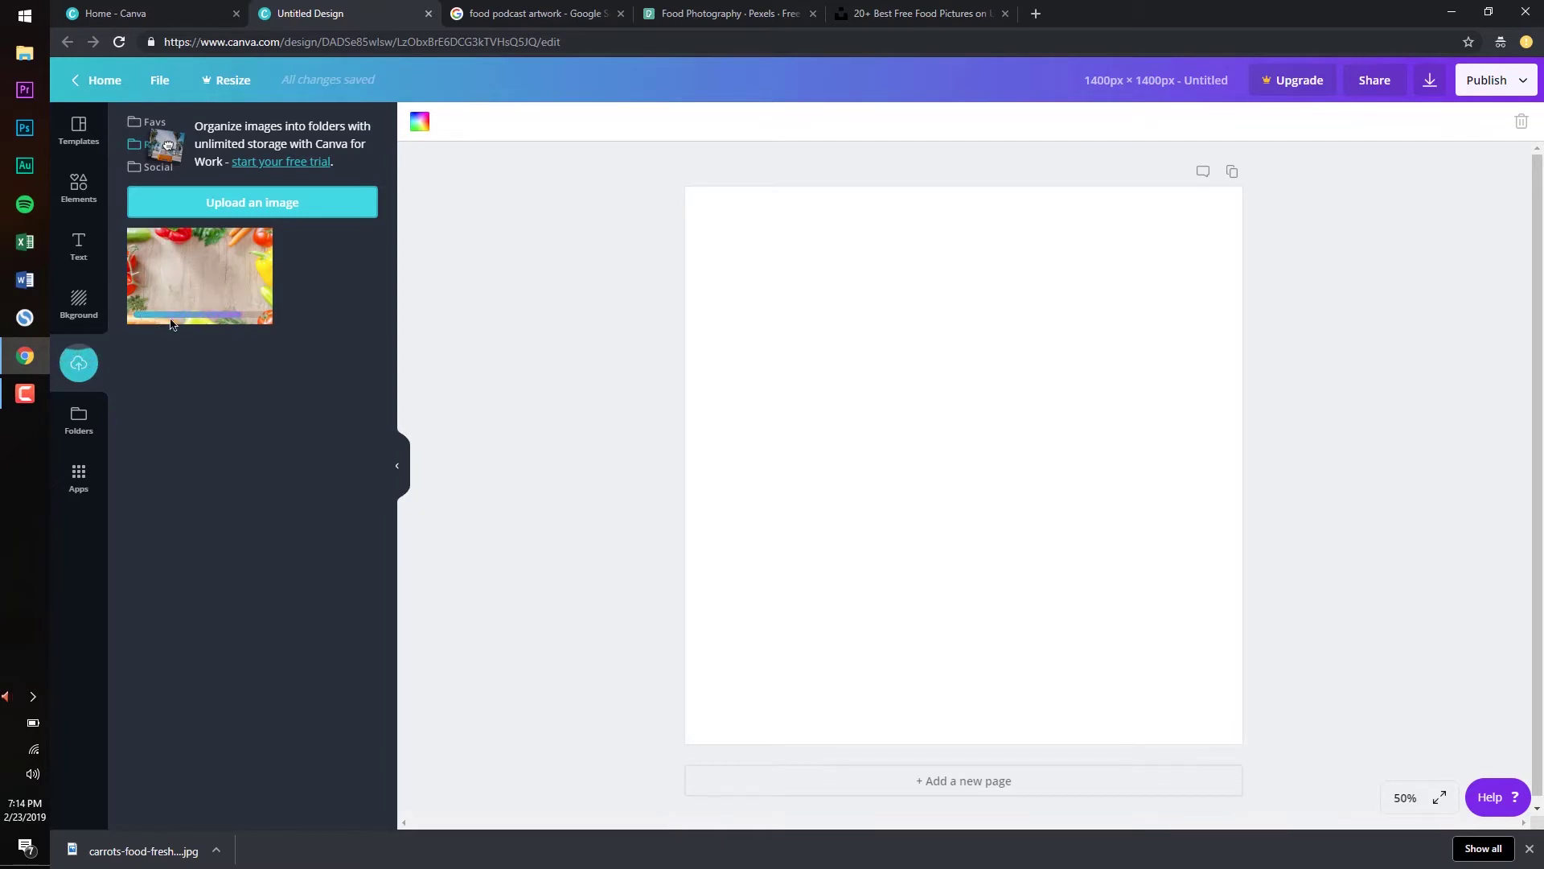
pyautogui.click(198, 279)
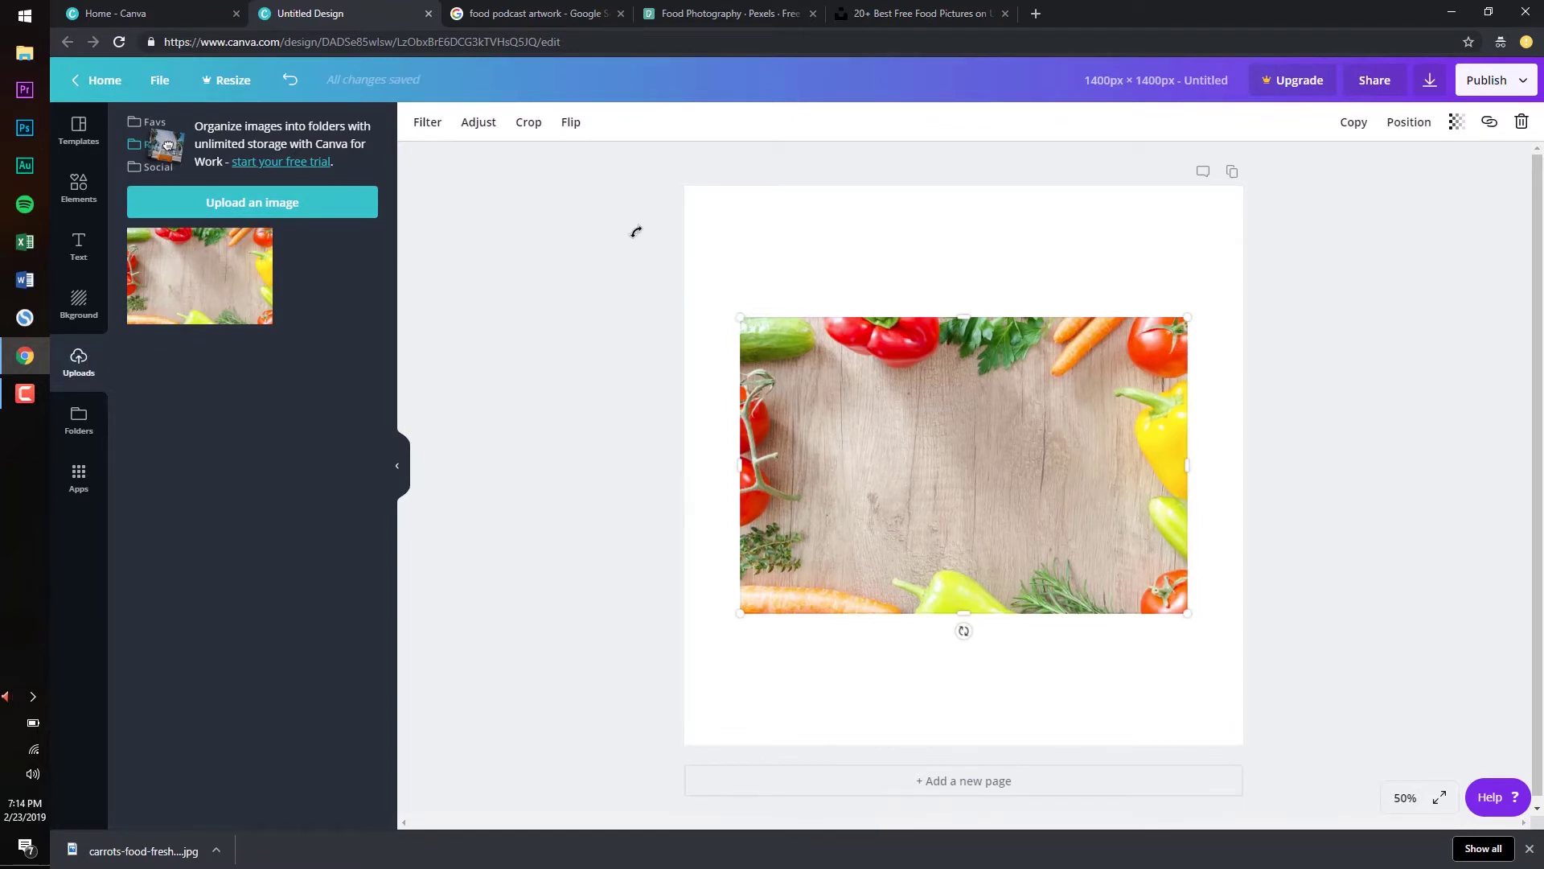
# Scale the vegetable photo past the page edges and centre it with the red pepper top-left
pyautogui.moveTo(634, 229); pyautogui.dragTo(556, 162)
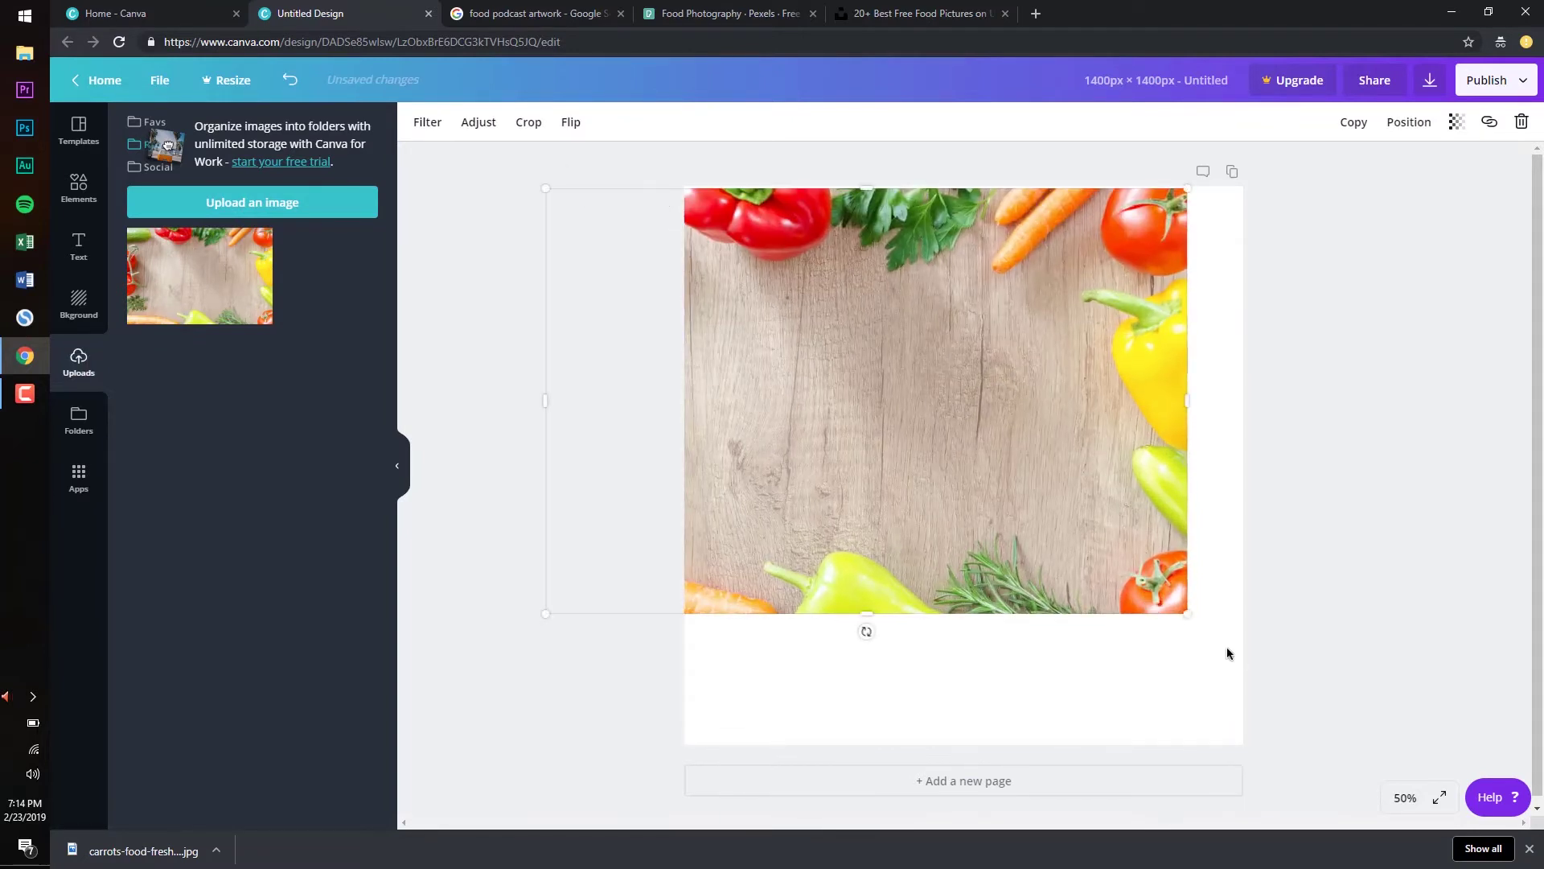
pyautogui.moveTo(1185, 614); pyautogui.dragTo(1385, 765)
pyautogui.moveTo(1089, 552); pyautogui.dragTo(1045, 554)
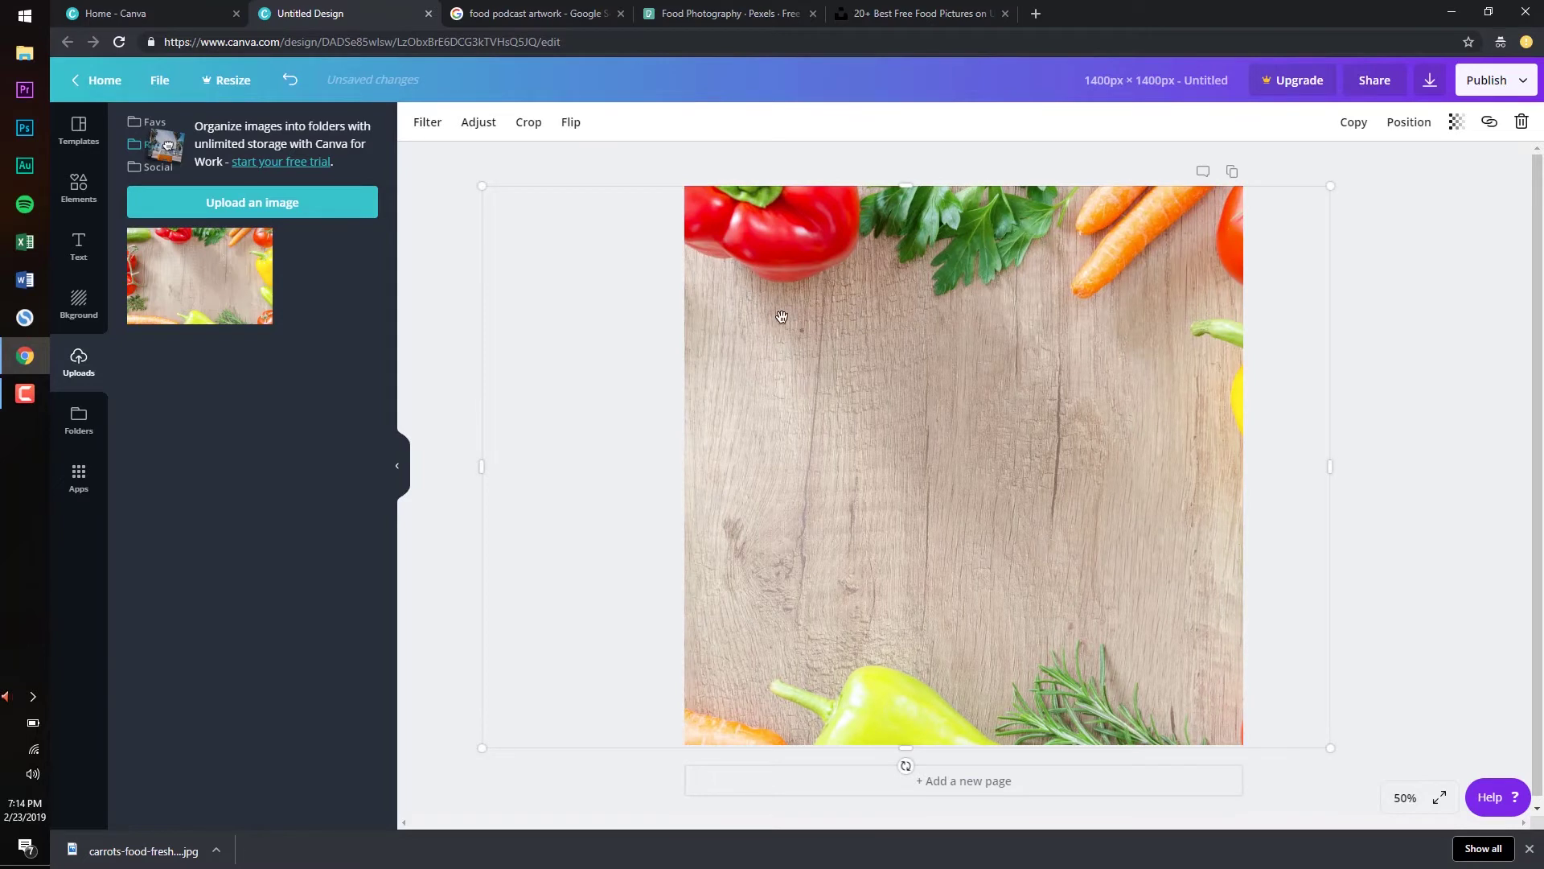
pyautogui.moveTo(1027, 389)
pyautogui.mouseDown()
pyautogui.moveTo(986, 386)
pyautogui.moveTo(1147, 391)
pyautogui.moveTo(1008, 380)
pyautogui.mouseUp()
pyautogui.click(783, 444)
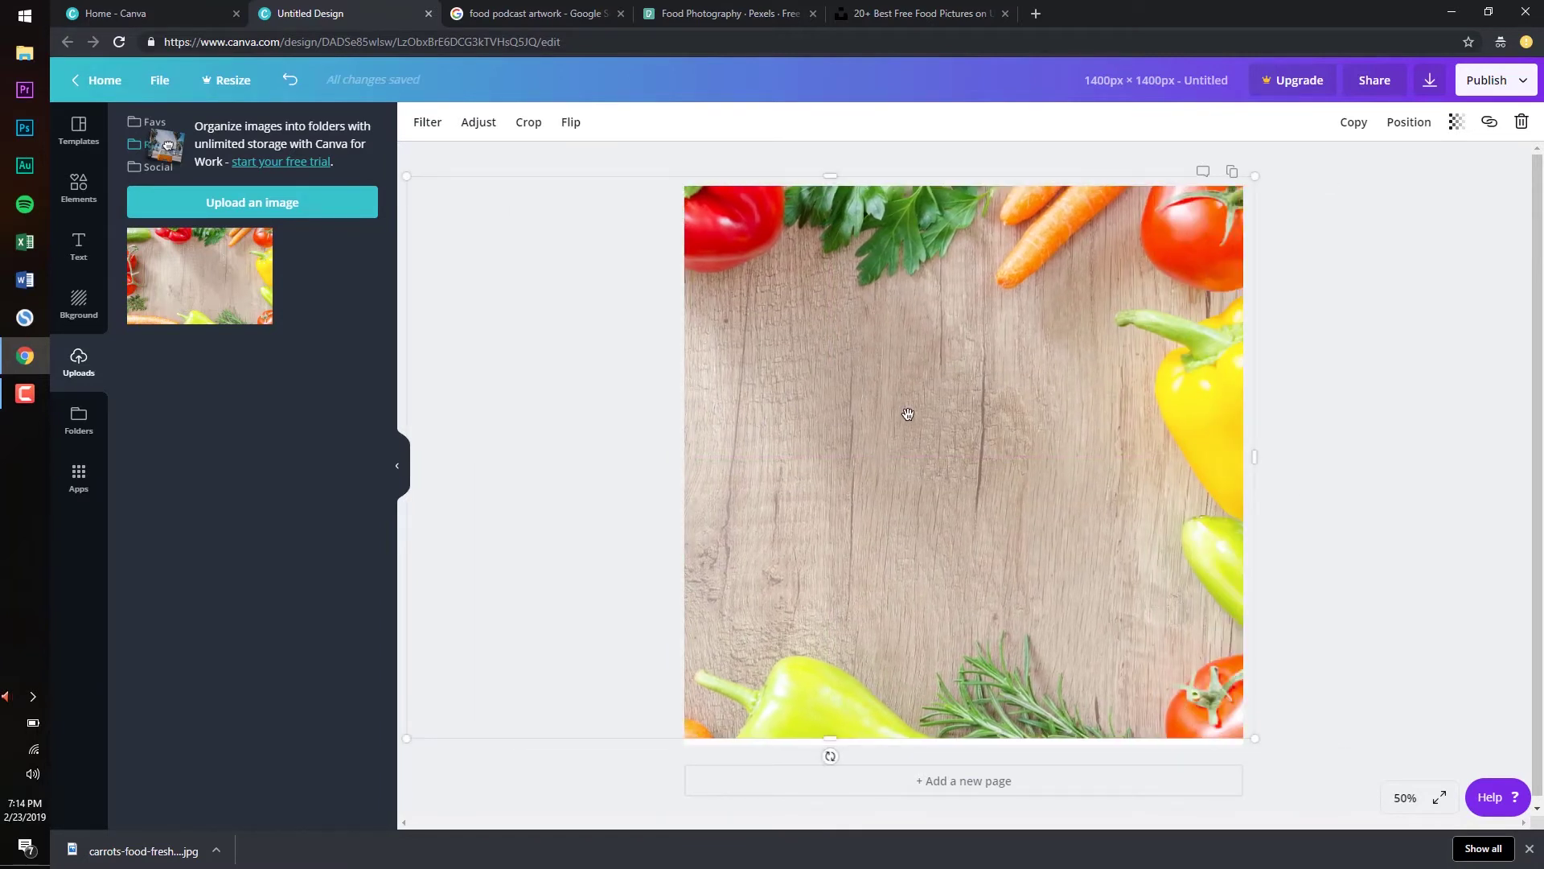
pyautogui.moveTo(908, 414); pyautogui.dragTo(919, 456)
pyautogui.moveTo(1131, 452)
pyautogui.mouseDown()
pyautogui.moveTo(1113, 448)
pyautogui.moveTo(1129, 453)
pyautogui.mouseUp()
pyautogui.click(475, 345)
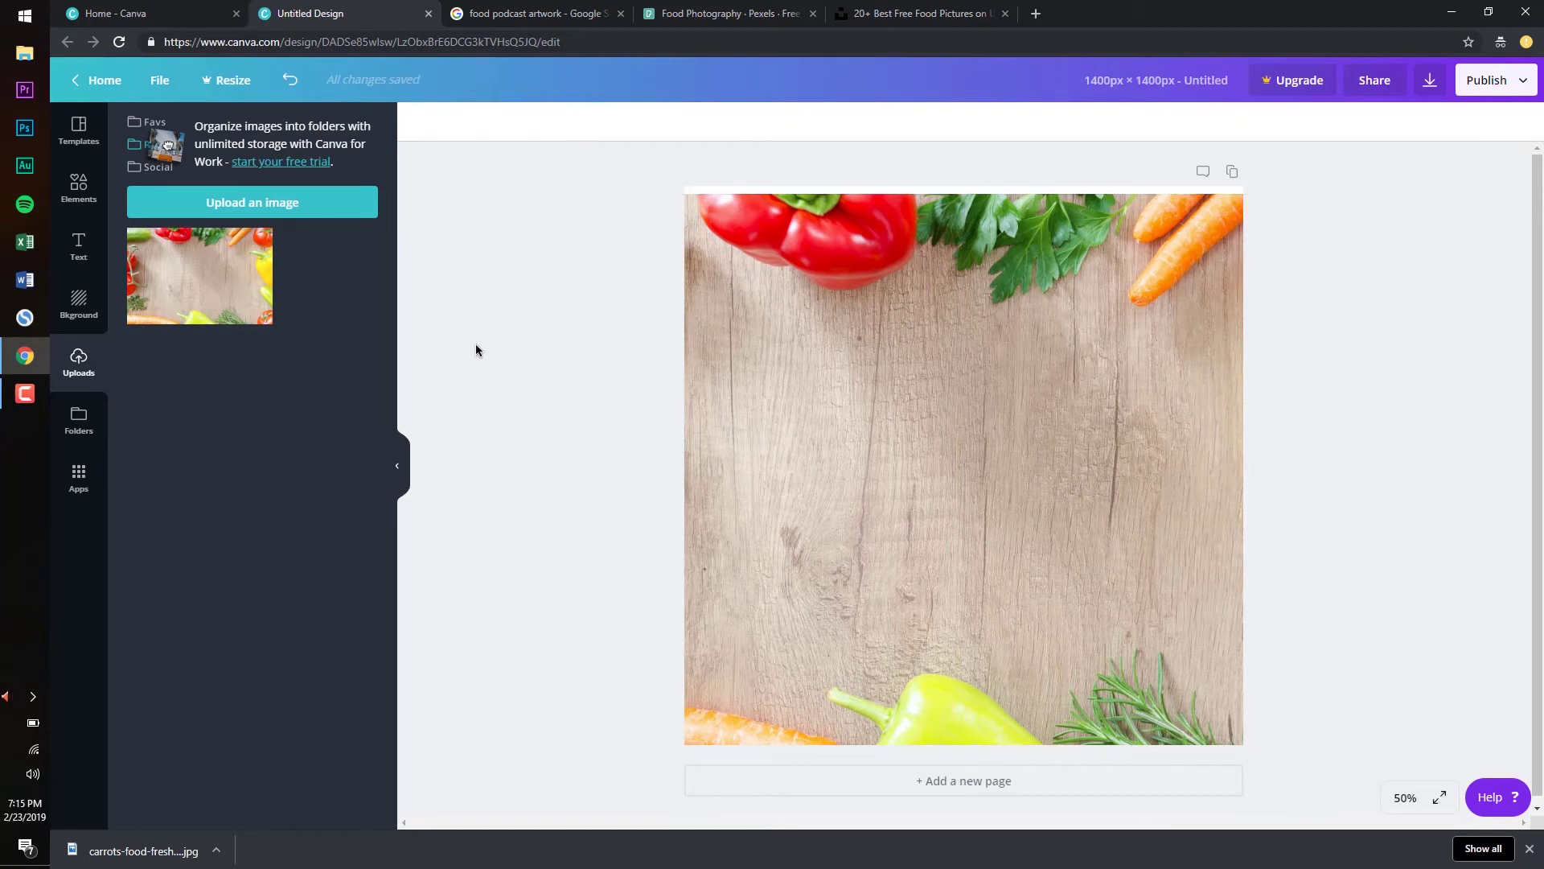
# Add a paragraph text box reading 'Food' and 'Friends' on two lines
pyautogui.click(79, 244)
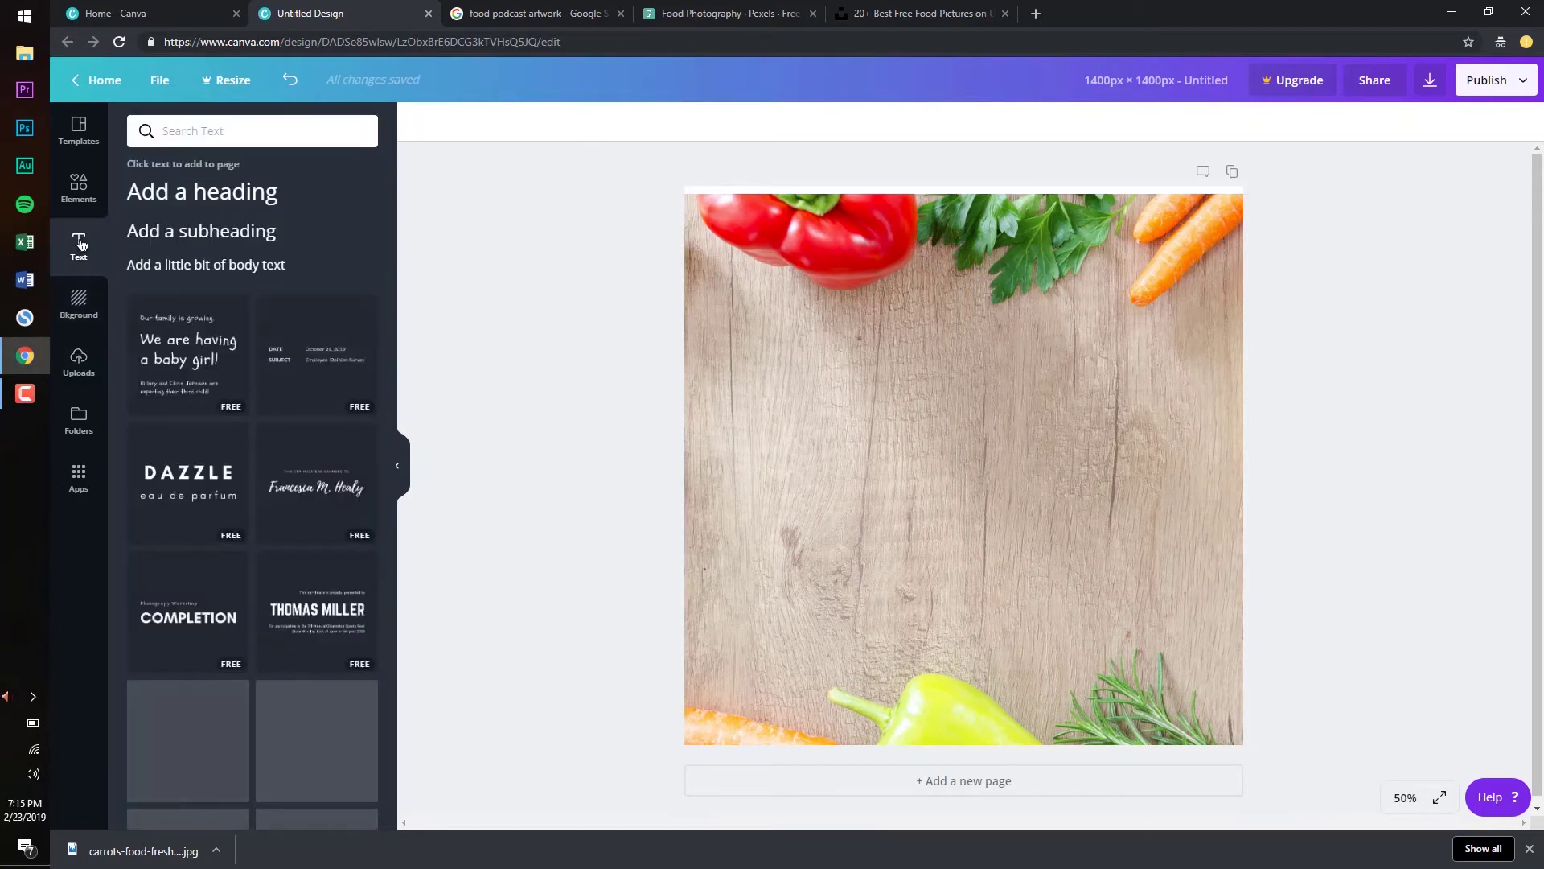
pyautogui.click(206, 265)
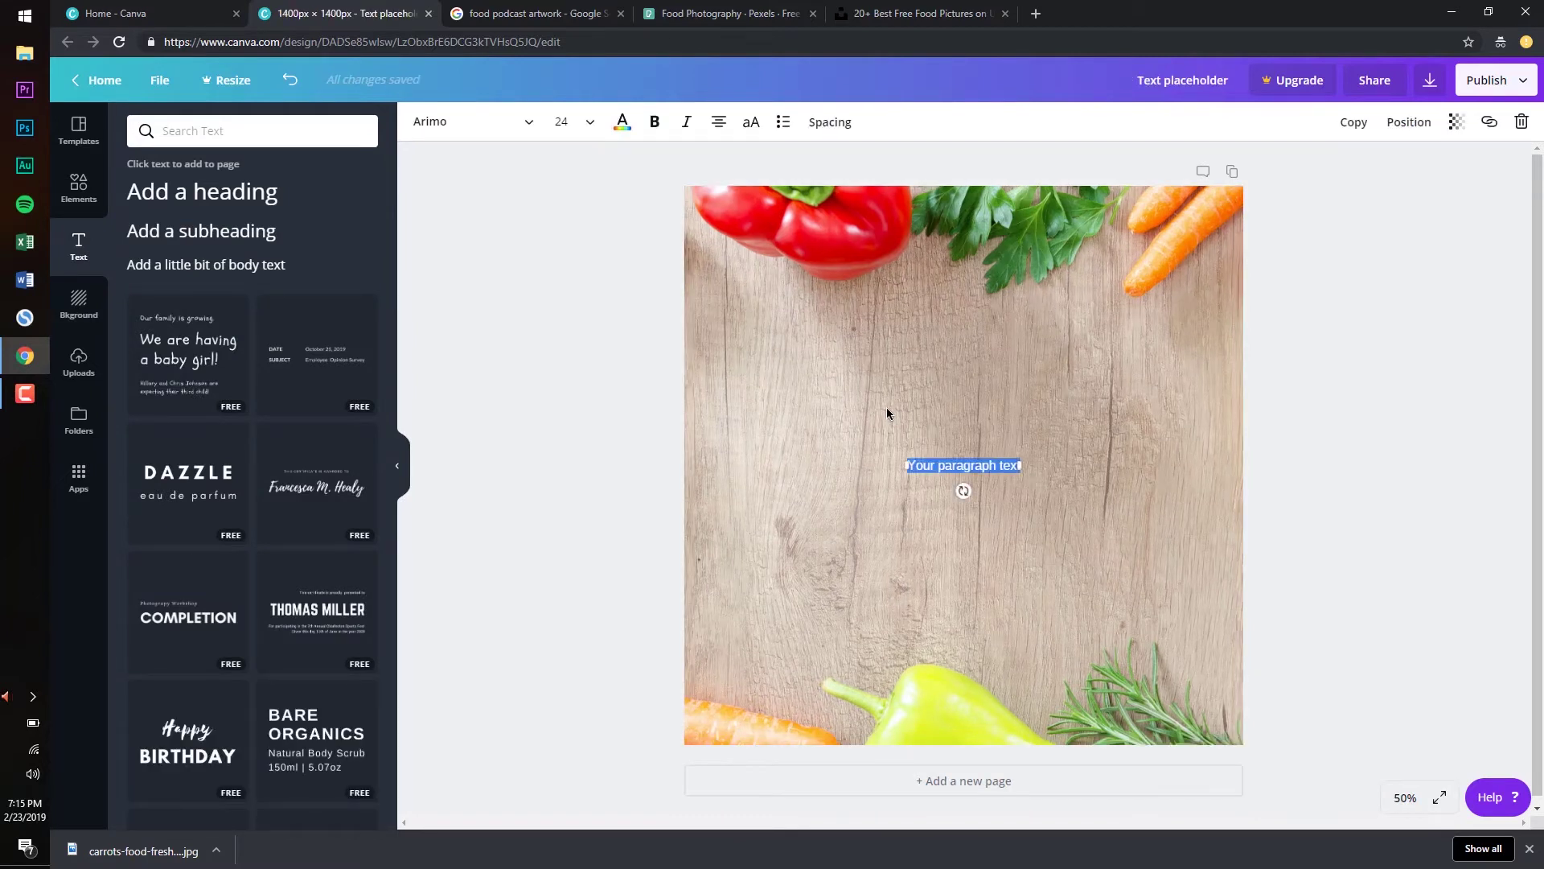
pyautogui.write('Food')
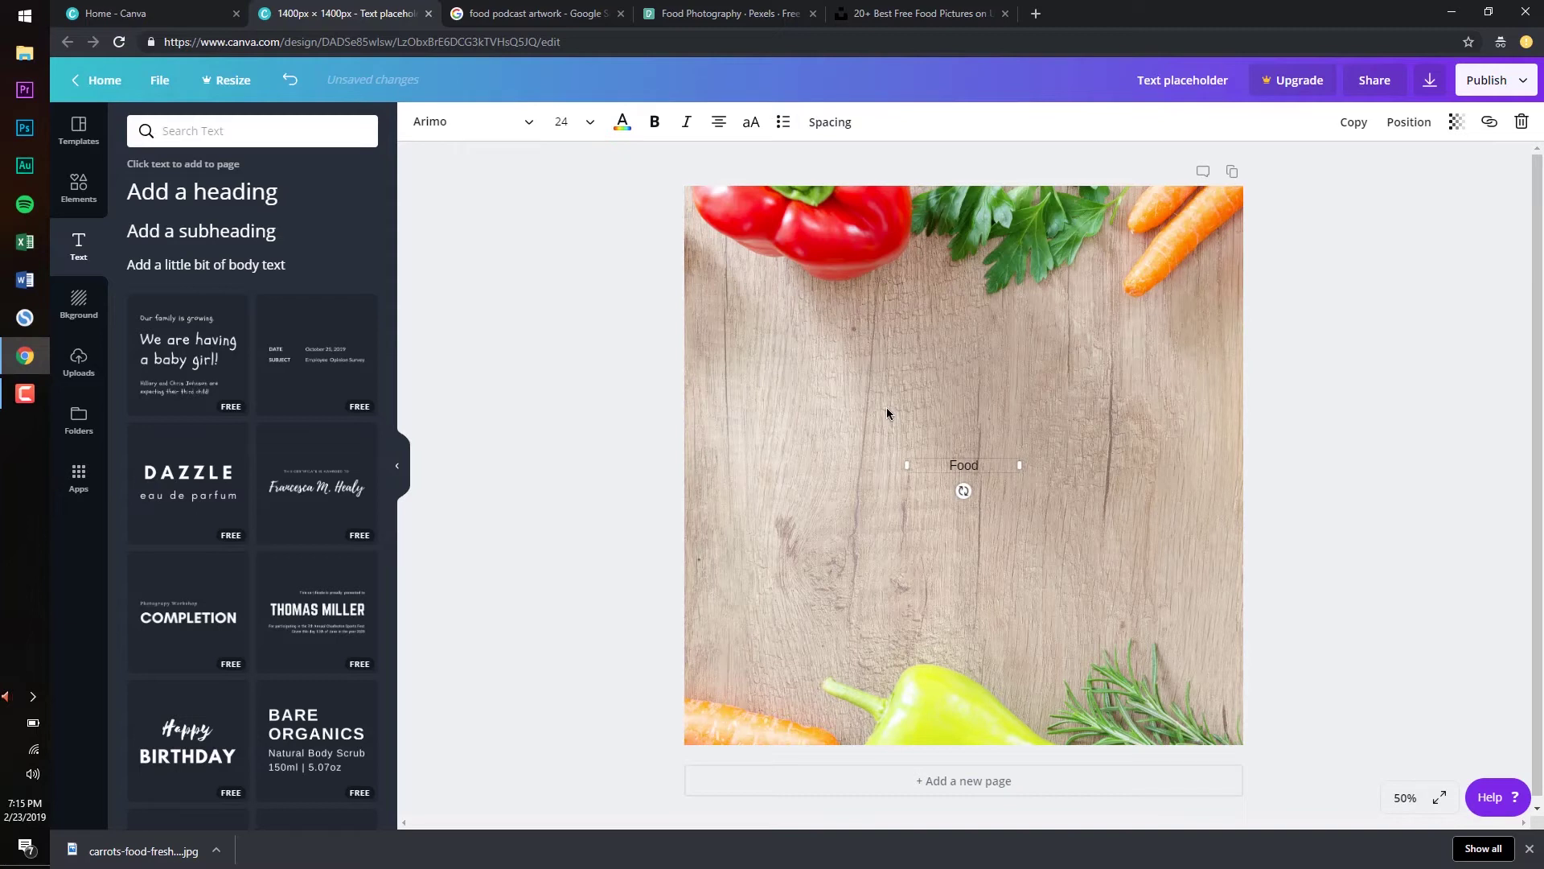
pyautogui.press('Return')
pyautogui.write('Friends')
pyautogui.moveTo(951, 465); pyautogui.dragTo(1003, 487)
pyautogui.click(1003, 487)
# Set the title font size to 88
pyautogui.click(583, 126)
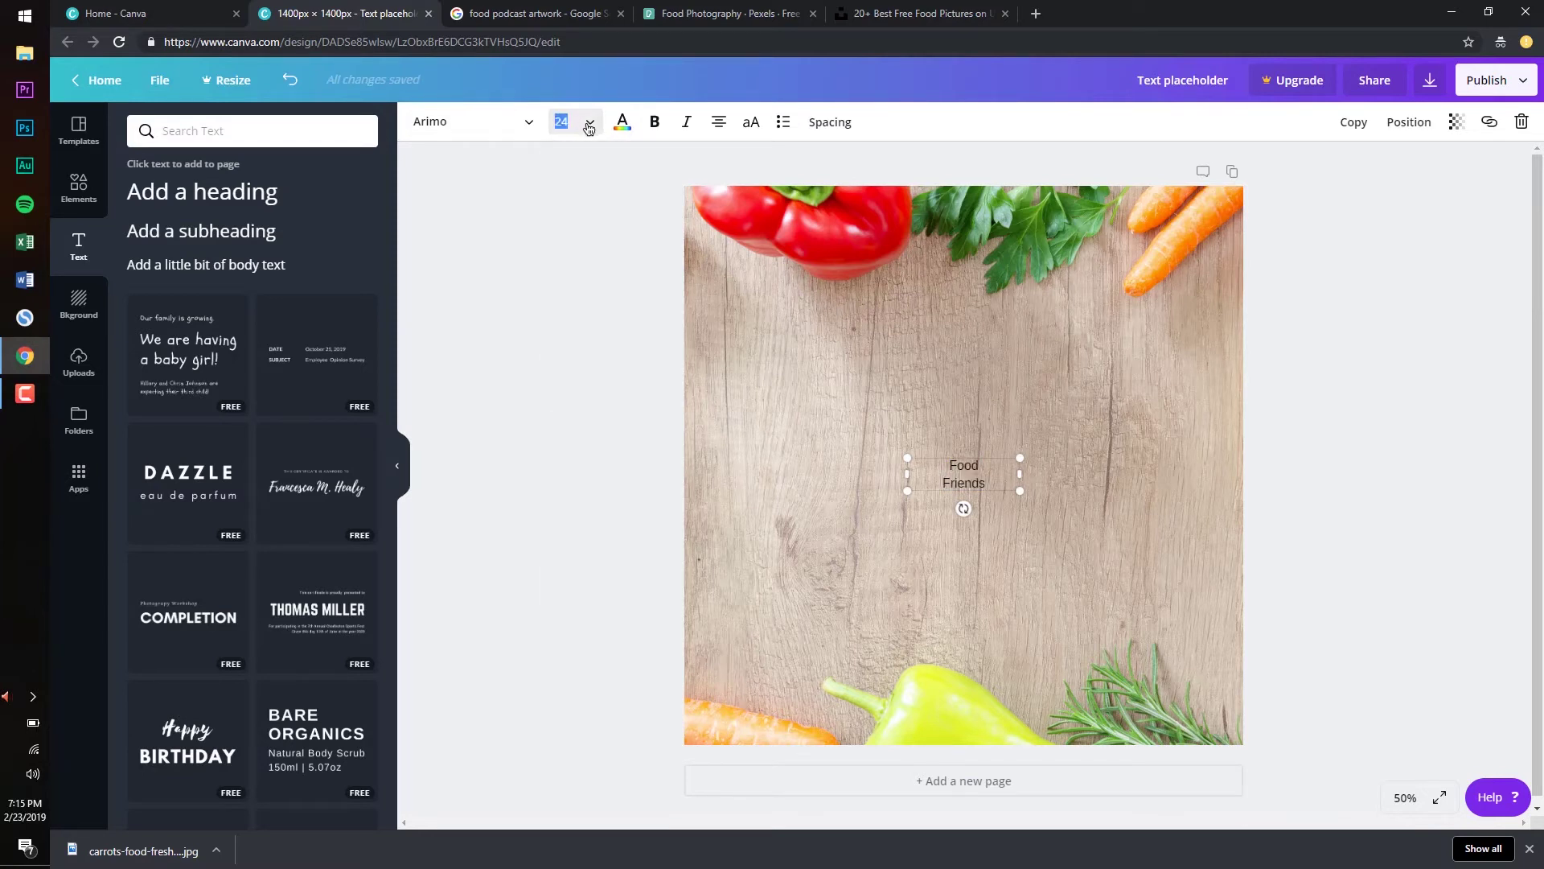
pyautogui.click(591, 125)
pyautogui.scroll(-4, 590, 375)
pyautogui.click(590, 454)
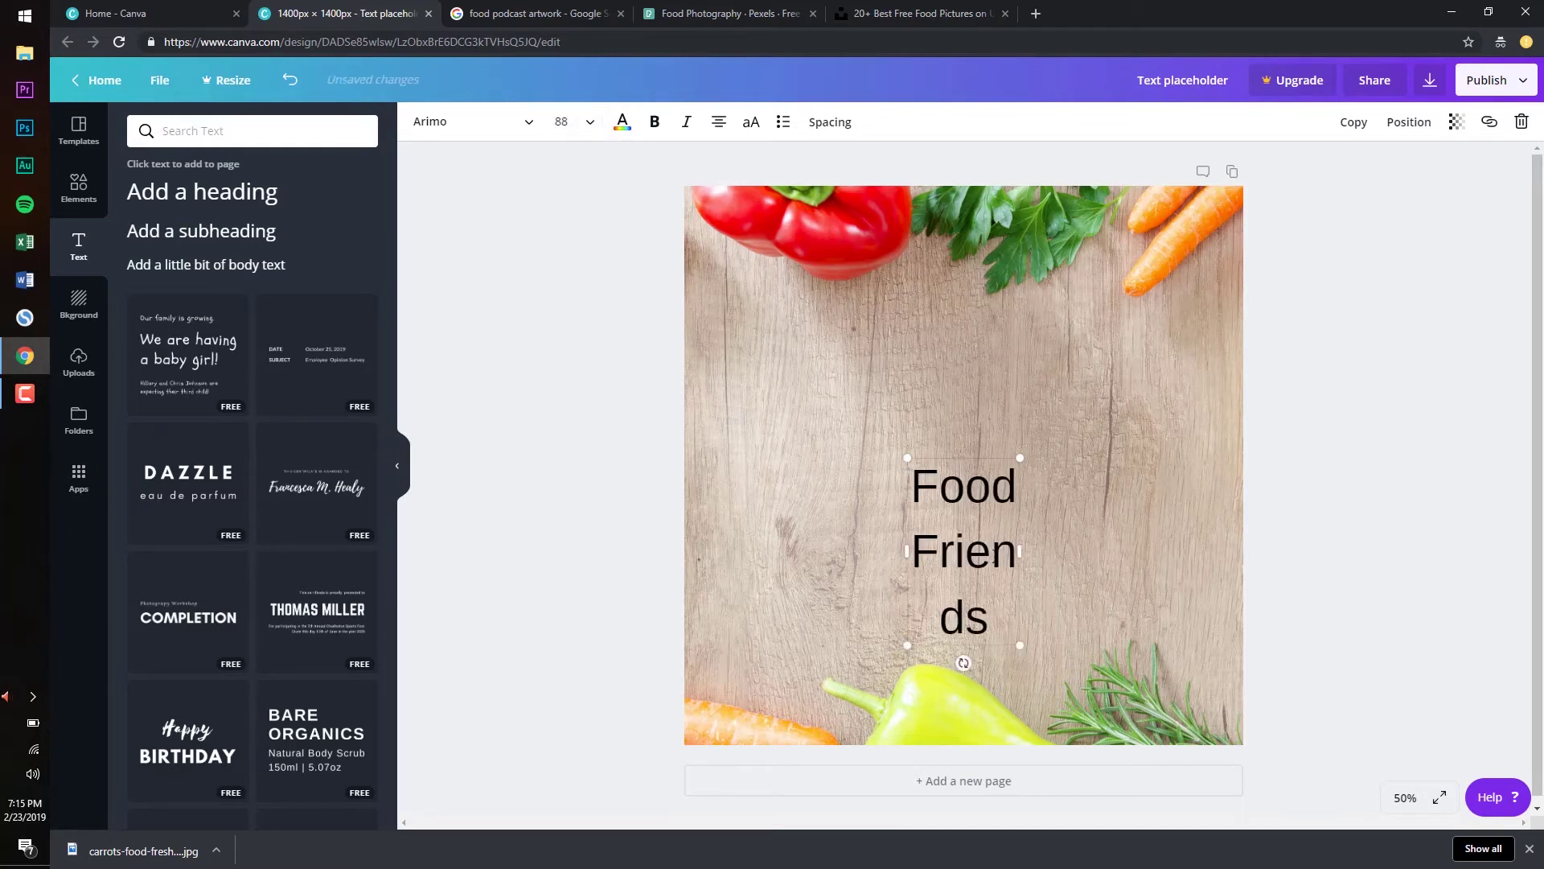
# Widen the Food Friends box and set the title in Adumu Regular, left-aligned
pyautogui.moveTo(1016, 547); pyautogui.dragTo(1100, 546)
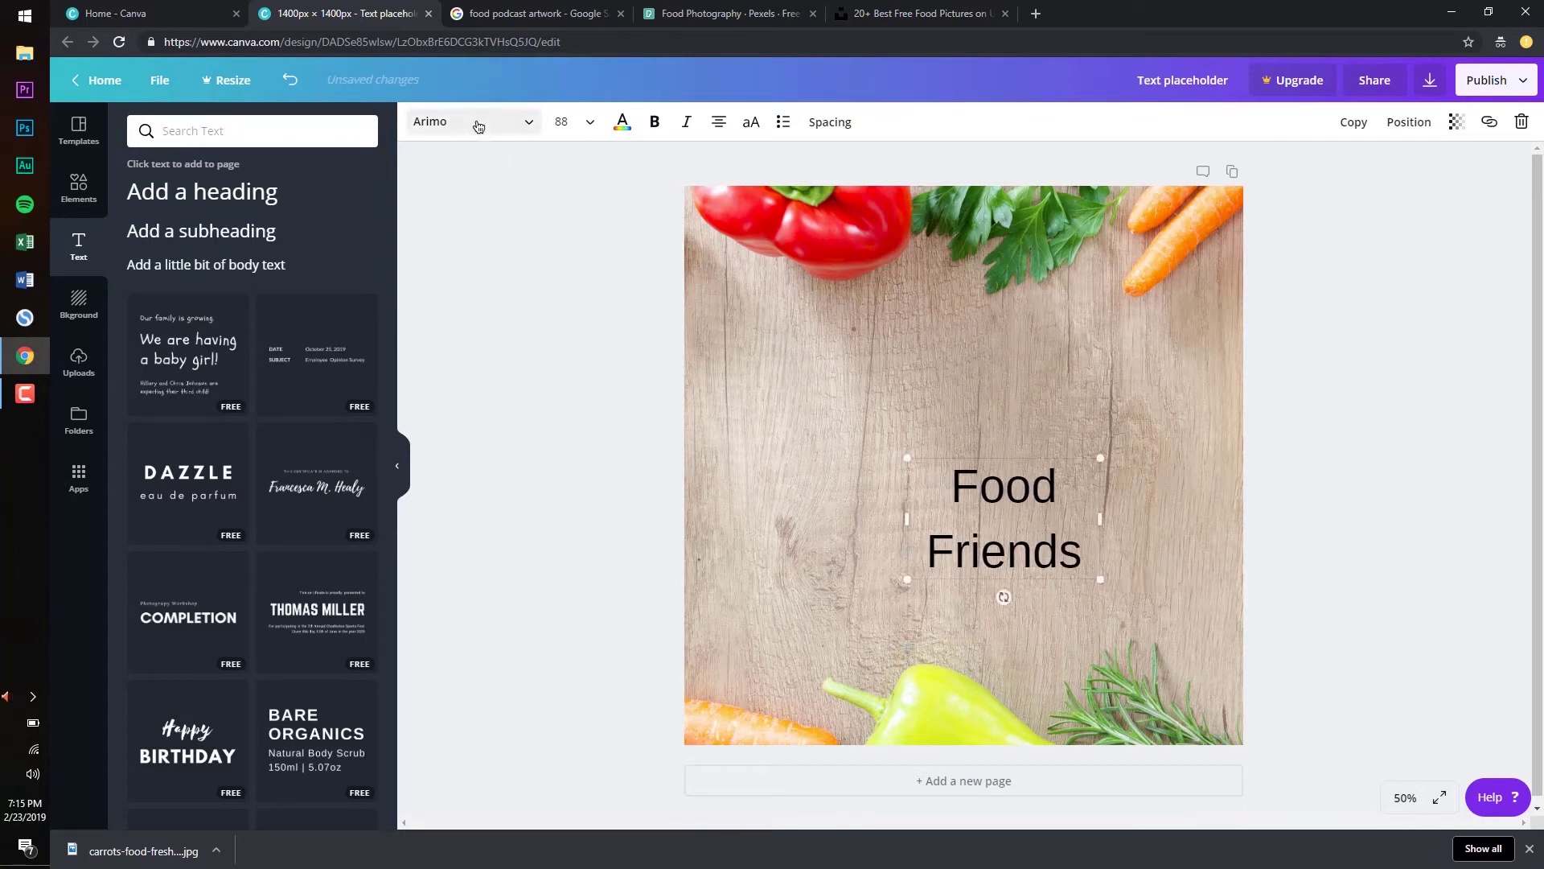
pyautogui.click(478, 125)
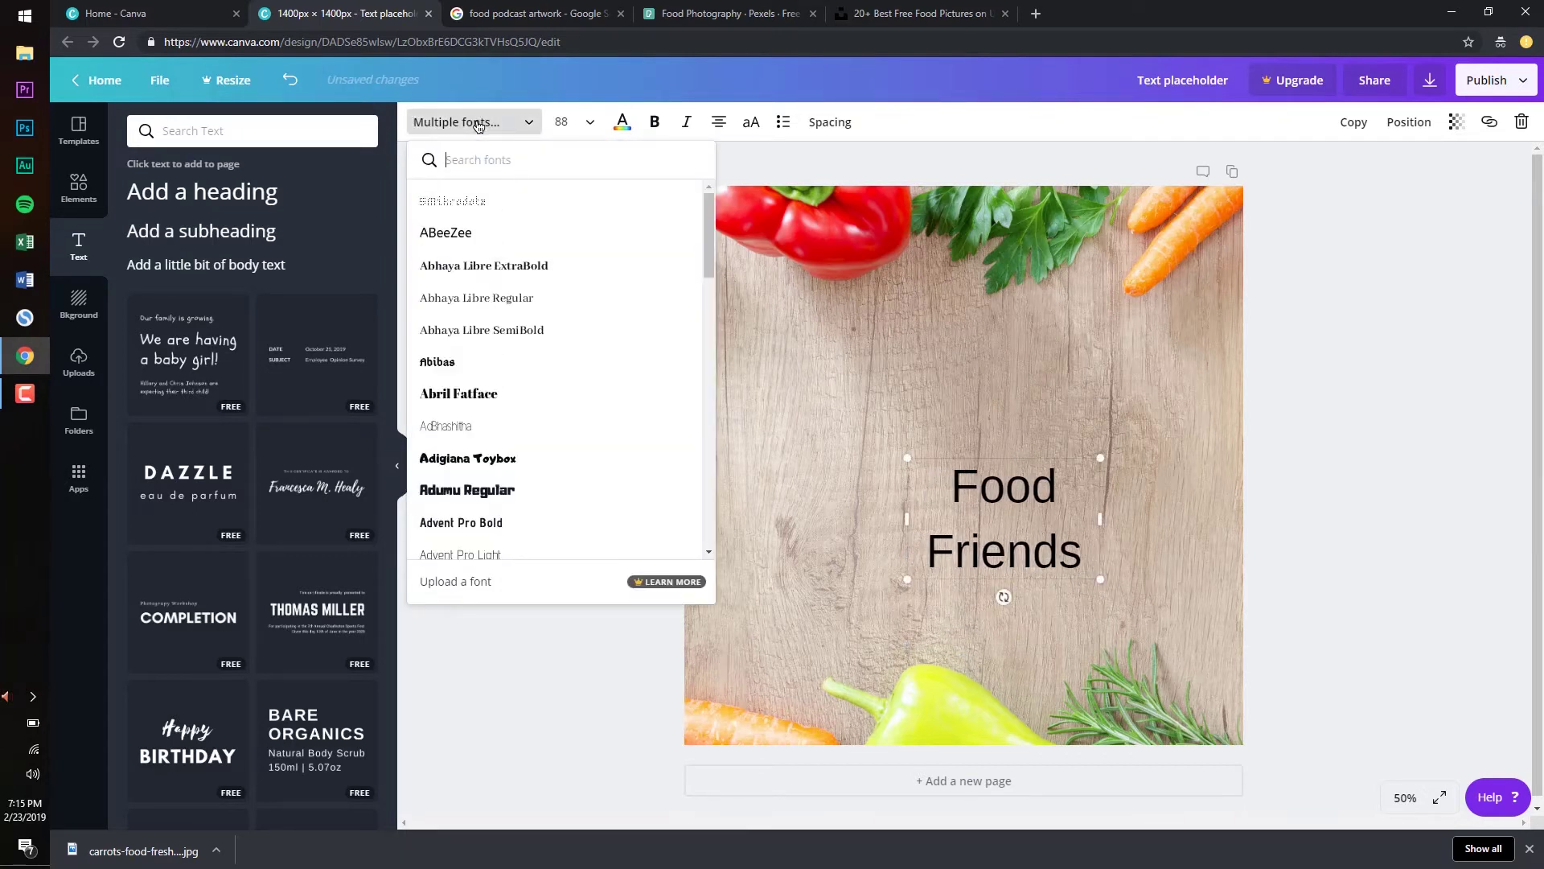
pyautogui.click(513, 497)
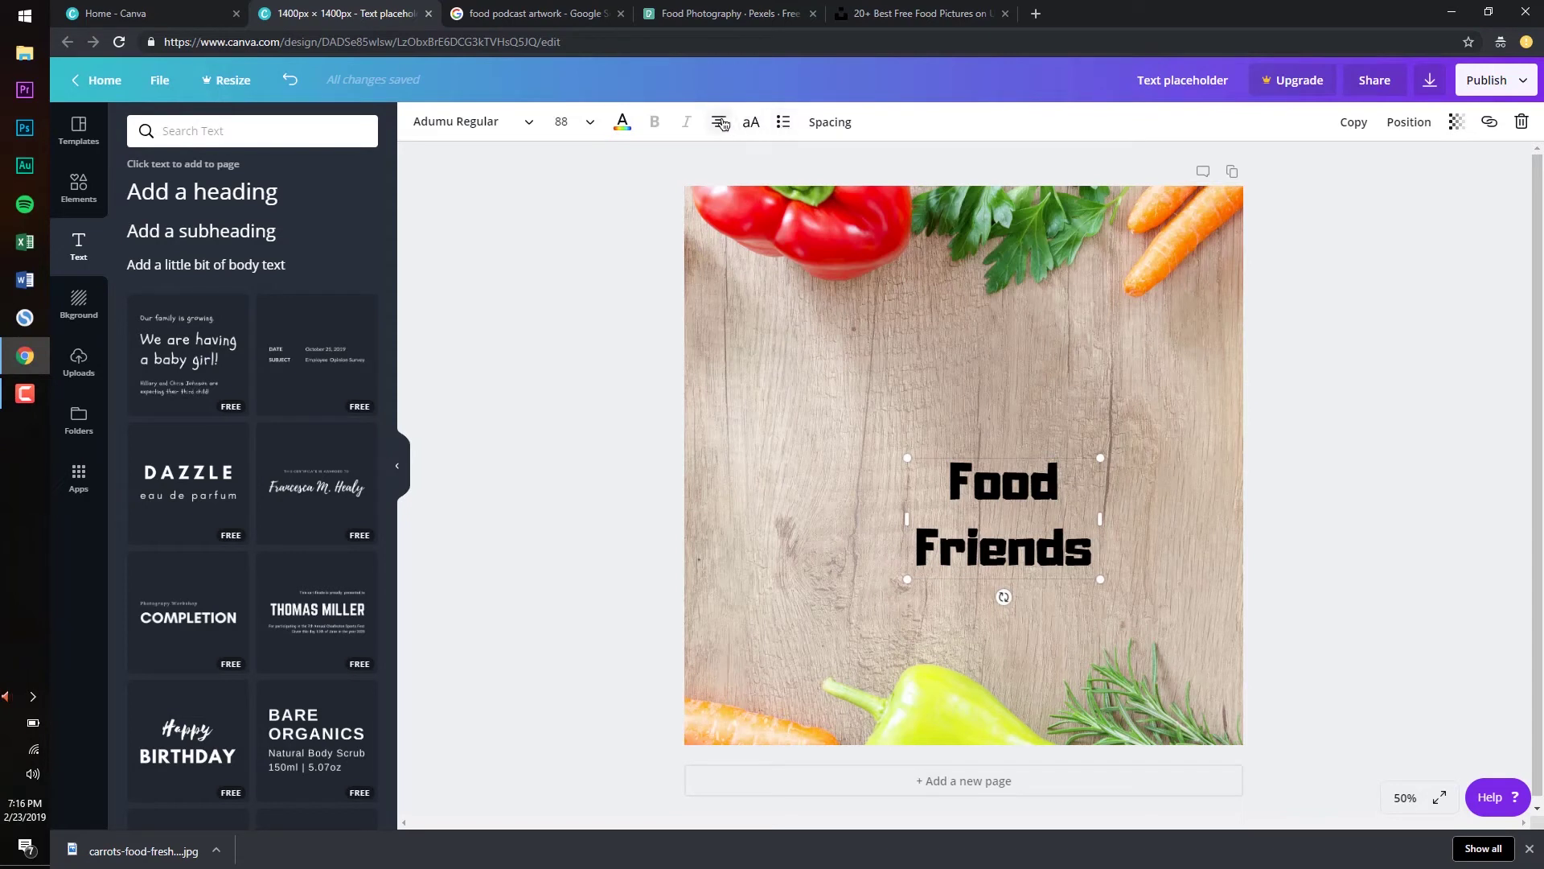
pyautogui.click(720, 123)
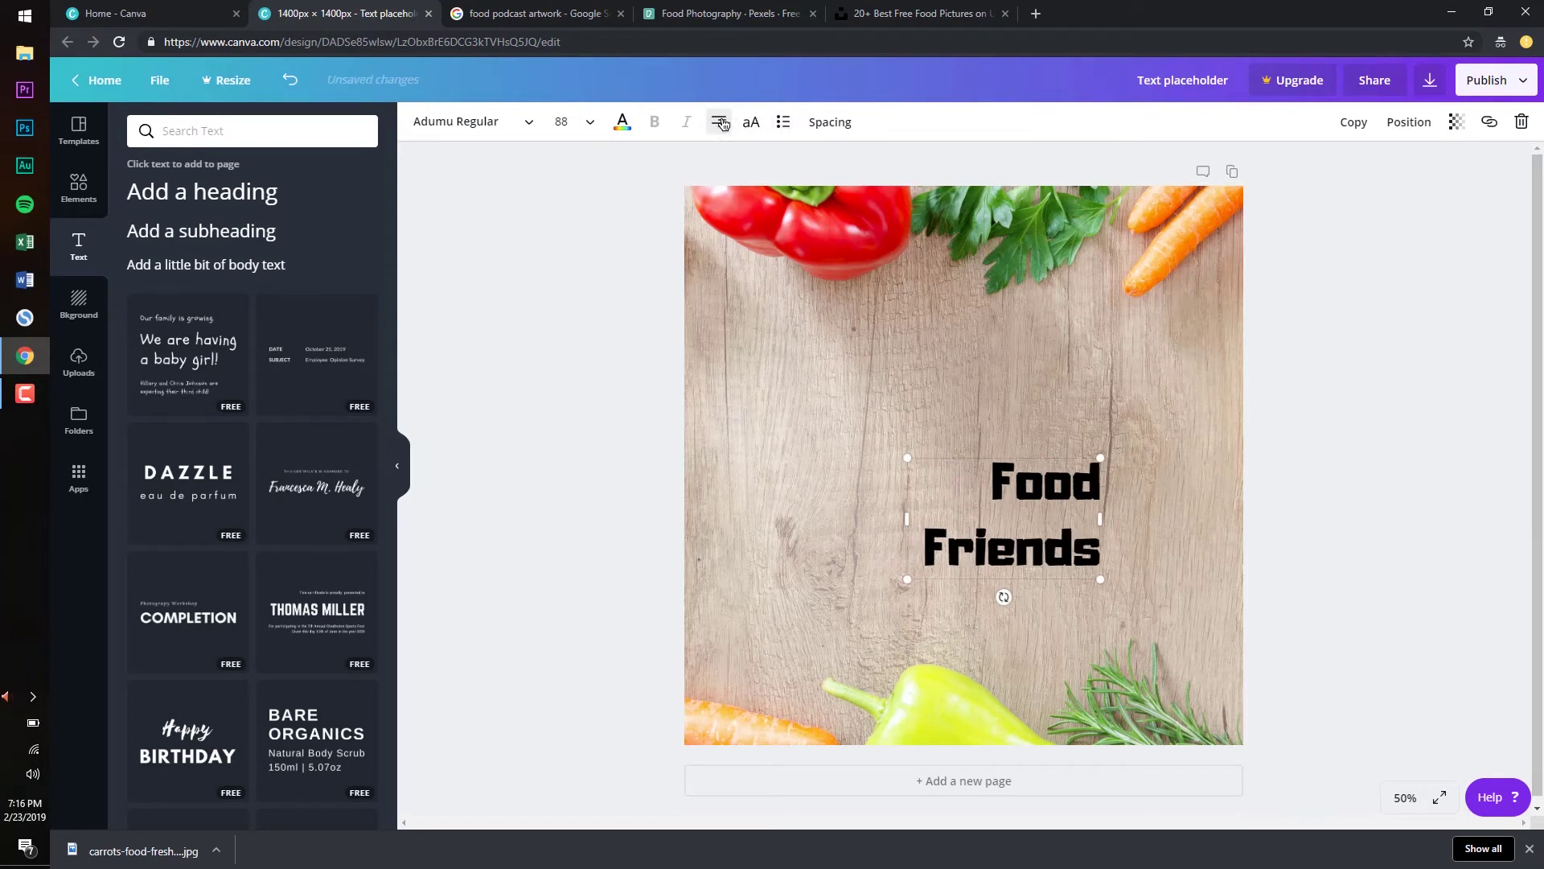
pyautogui.click(721, 122)
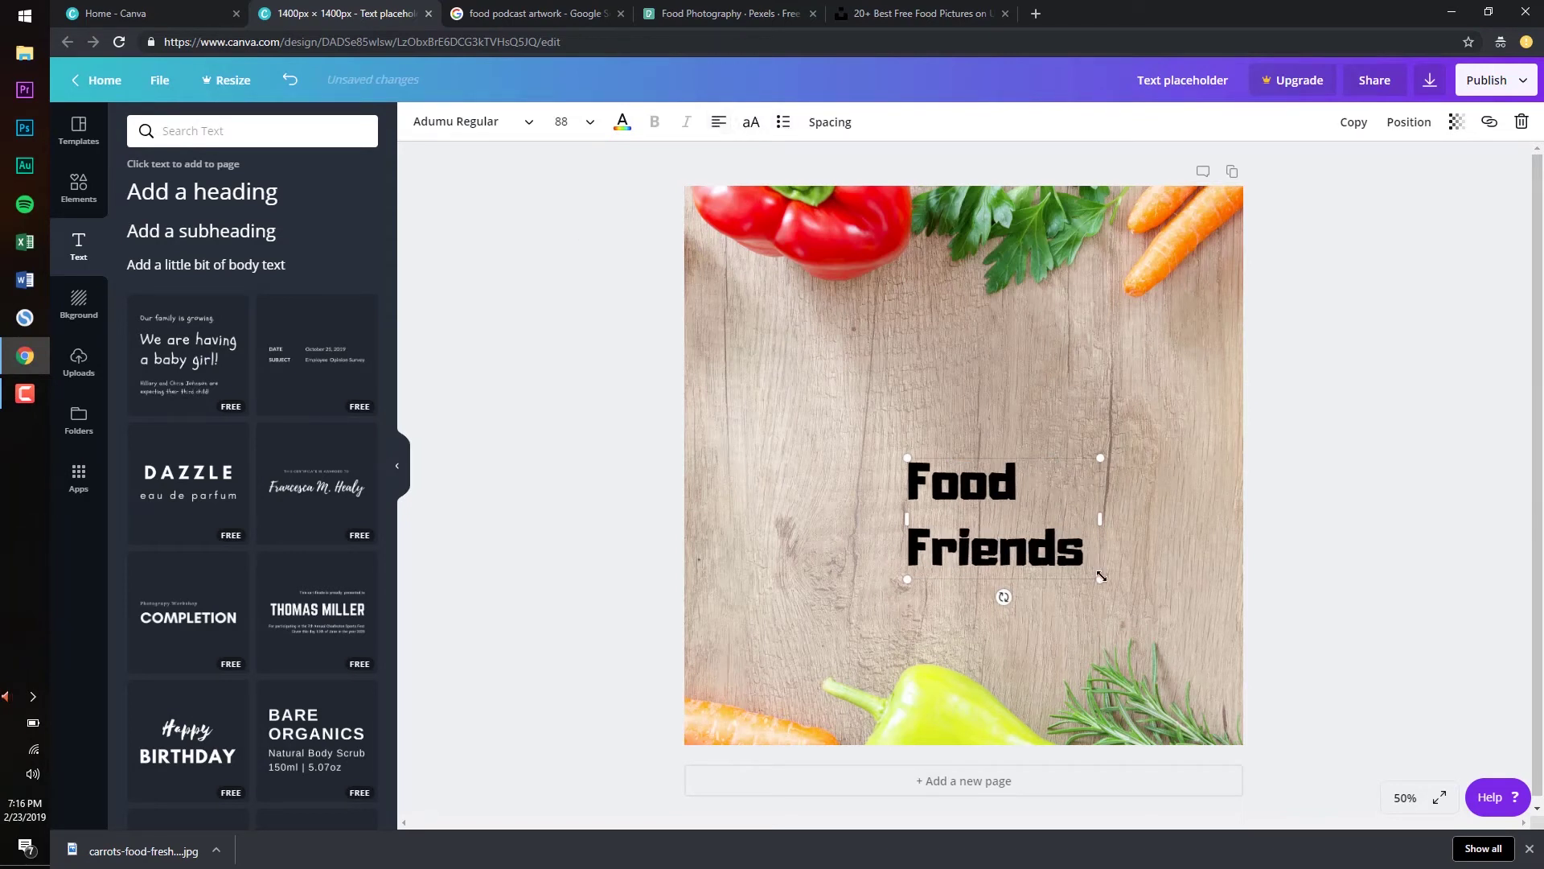
# Scale the title up to size 245 and stretch its box toward the left edge
pyautogui.moveTo(1140, 609); pyautogui.dragTo(1331, 725)
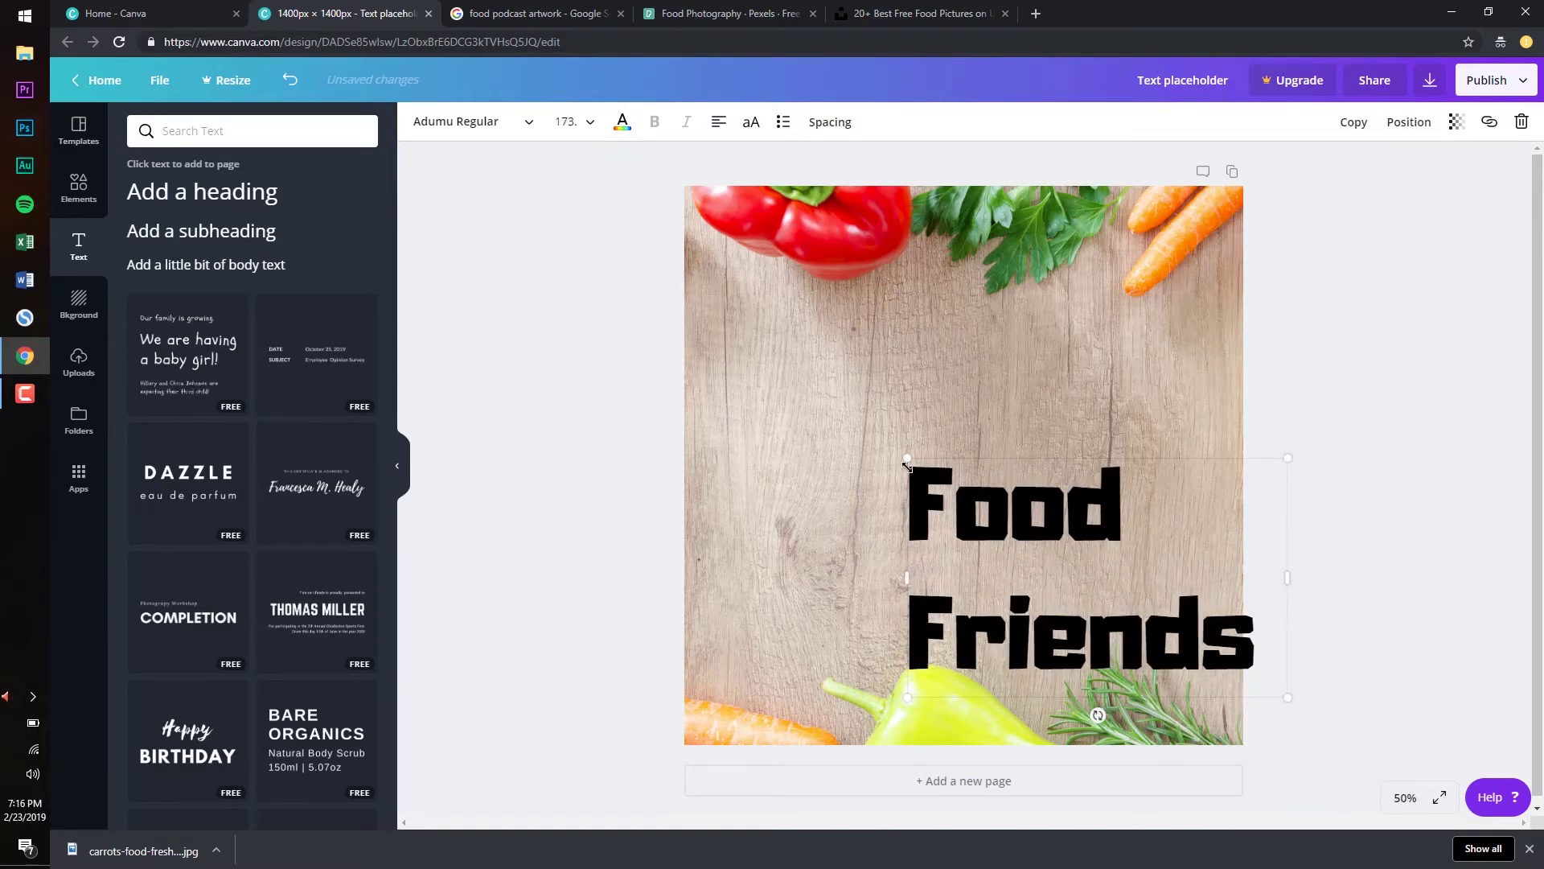
pyautogui.moveTo(906, 457); pyautogui.dragTo(748, 357)
pyautogui.click(1350, 348)
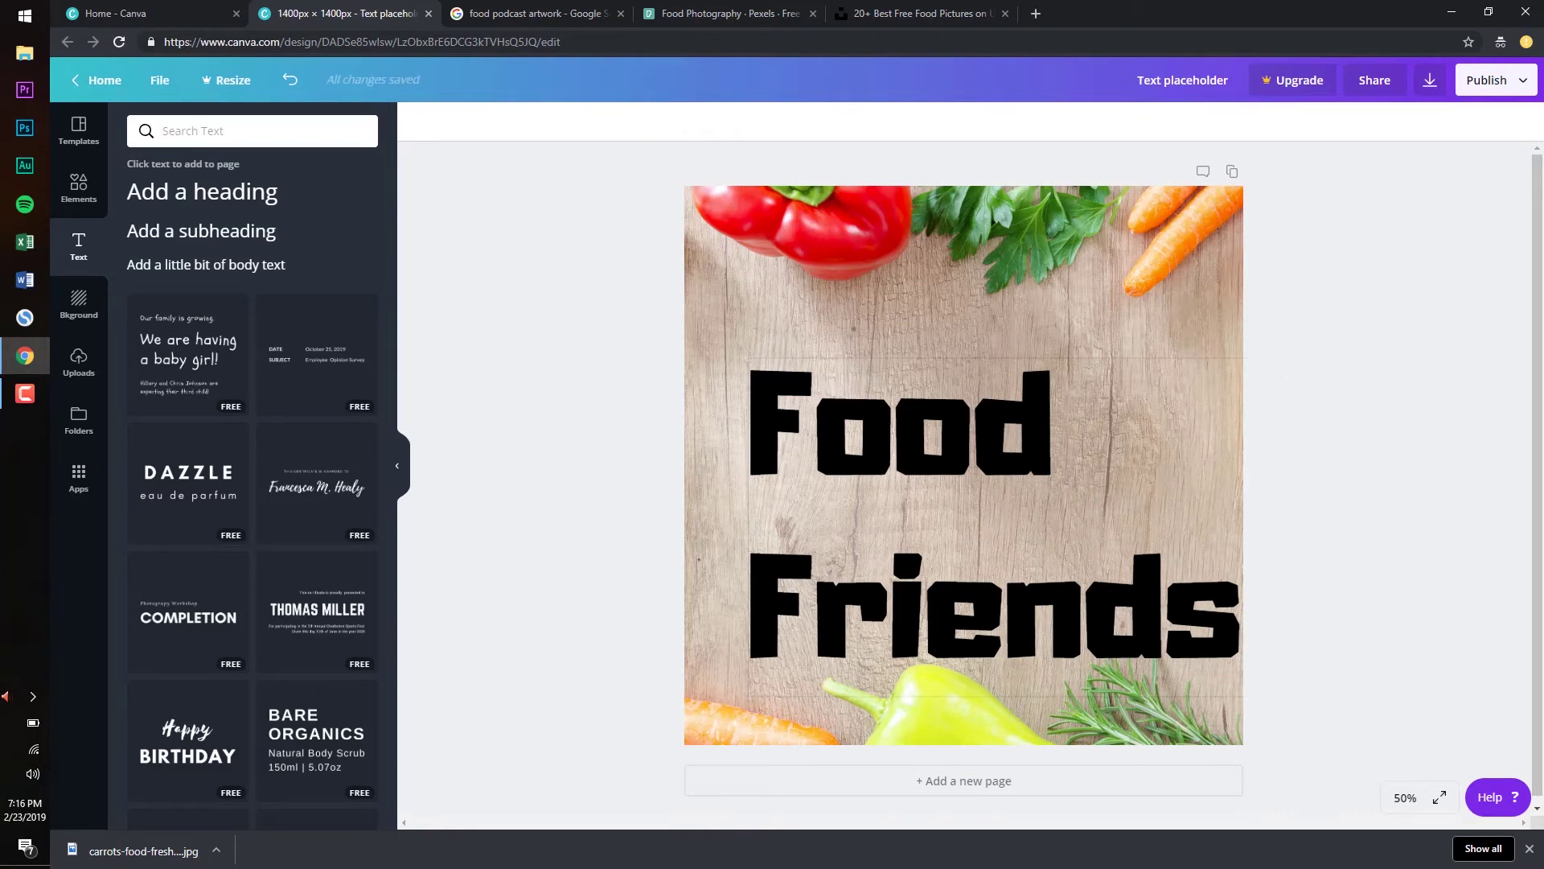
pyautogui.doubleClick(896, 634)
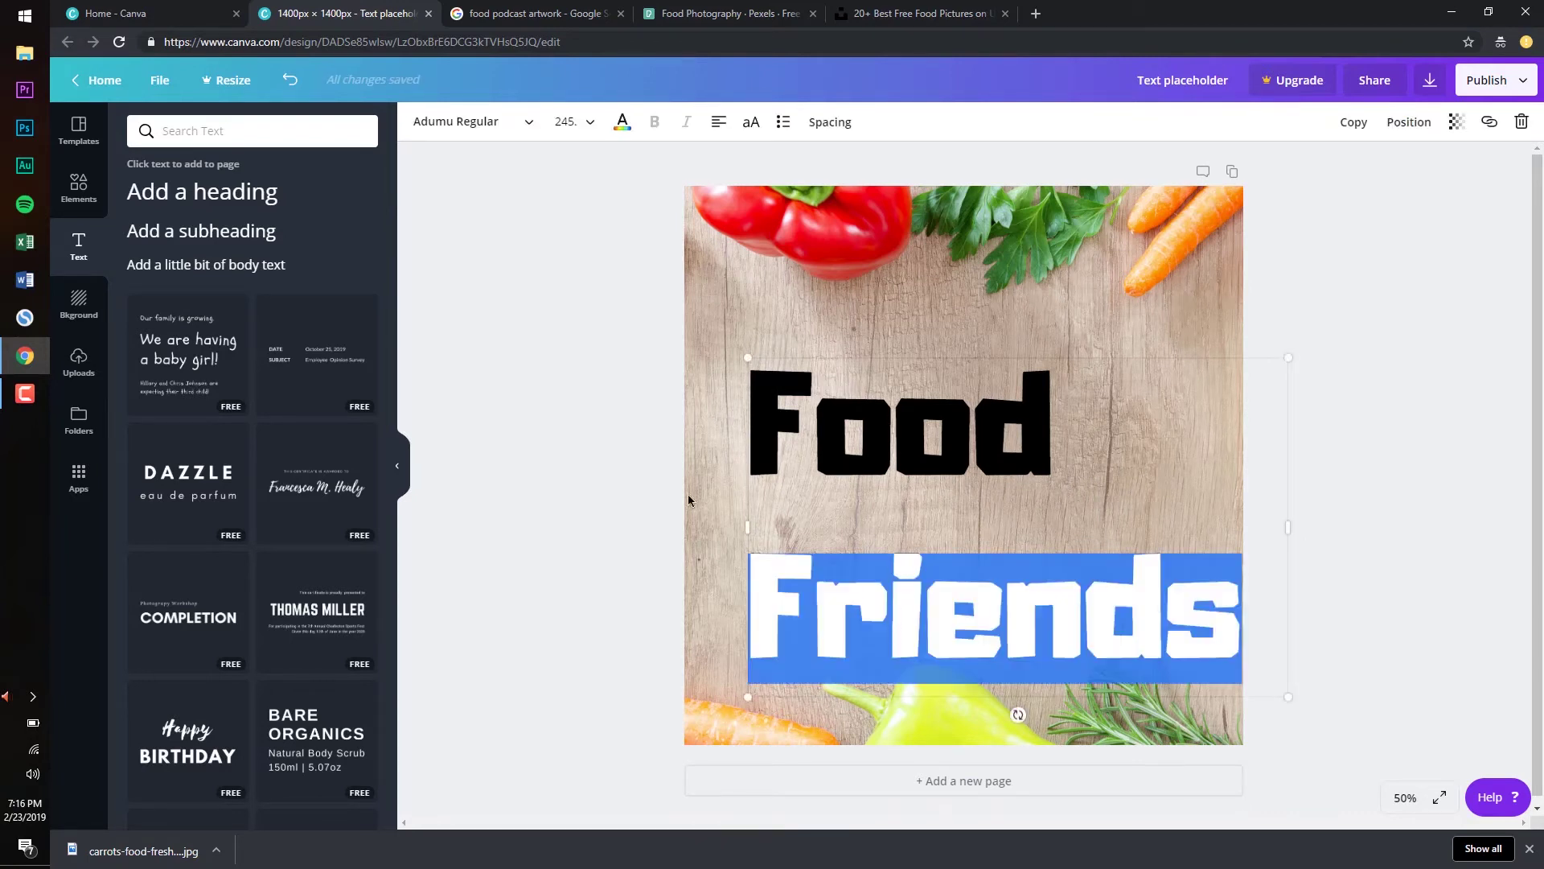
pyautogui.moveTo(745, 525); pyautogui.dragTo(710, 439)
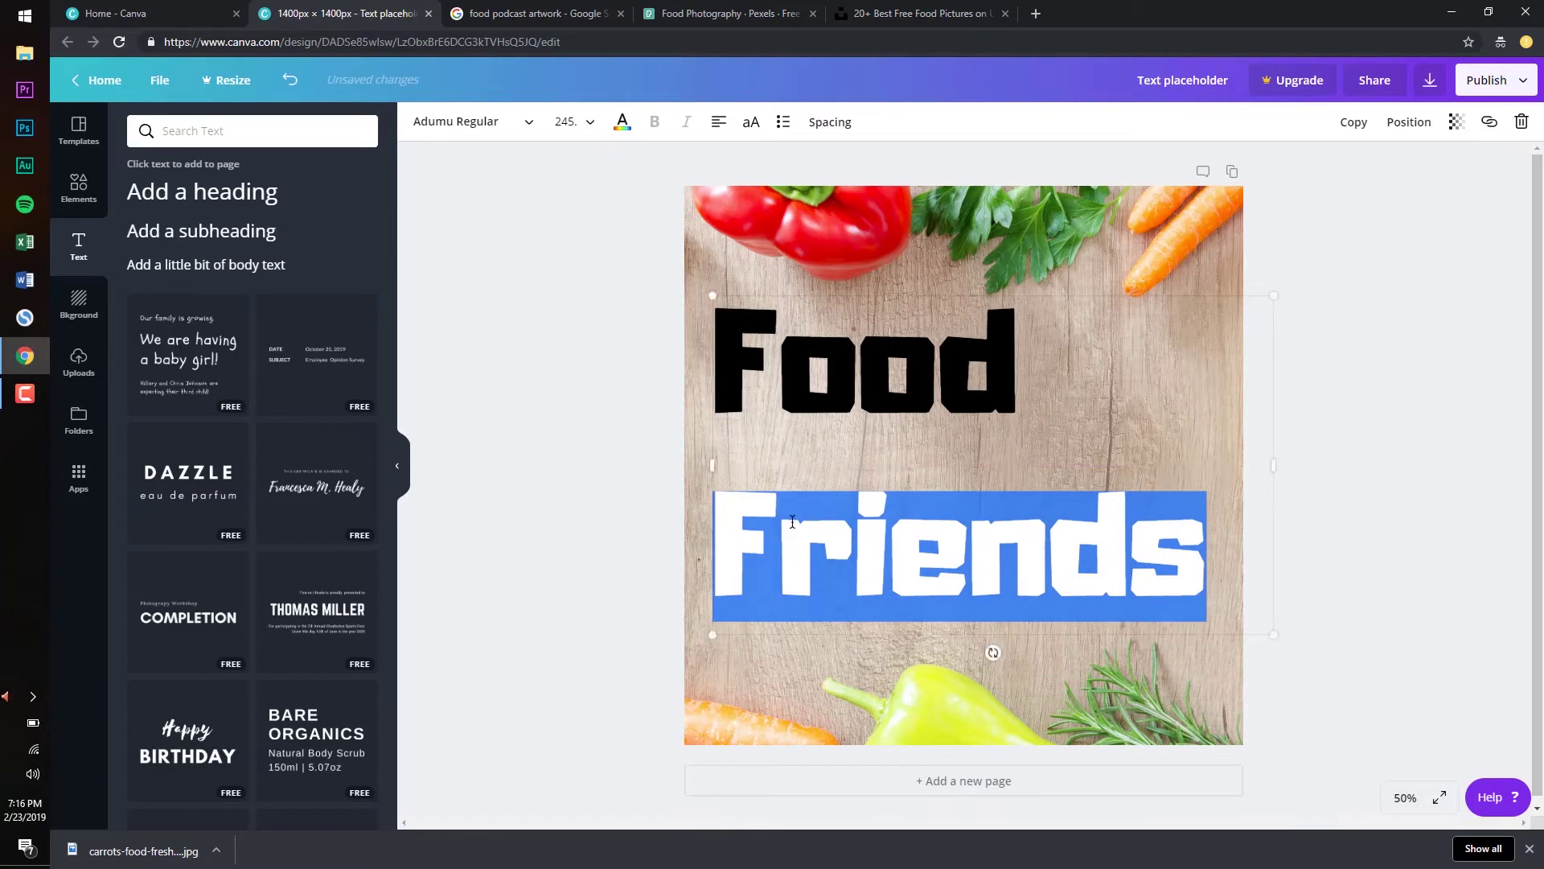
# Reduce the line height between Food and Friends
pyautogui.click(832, 123)
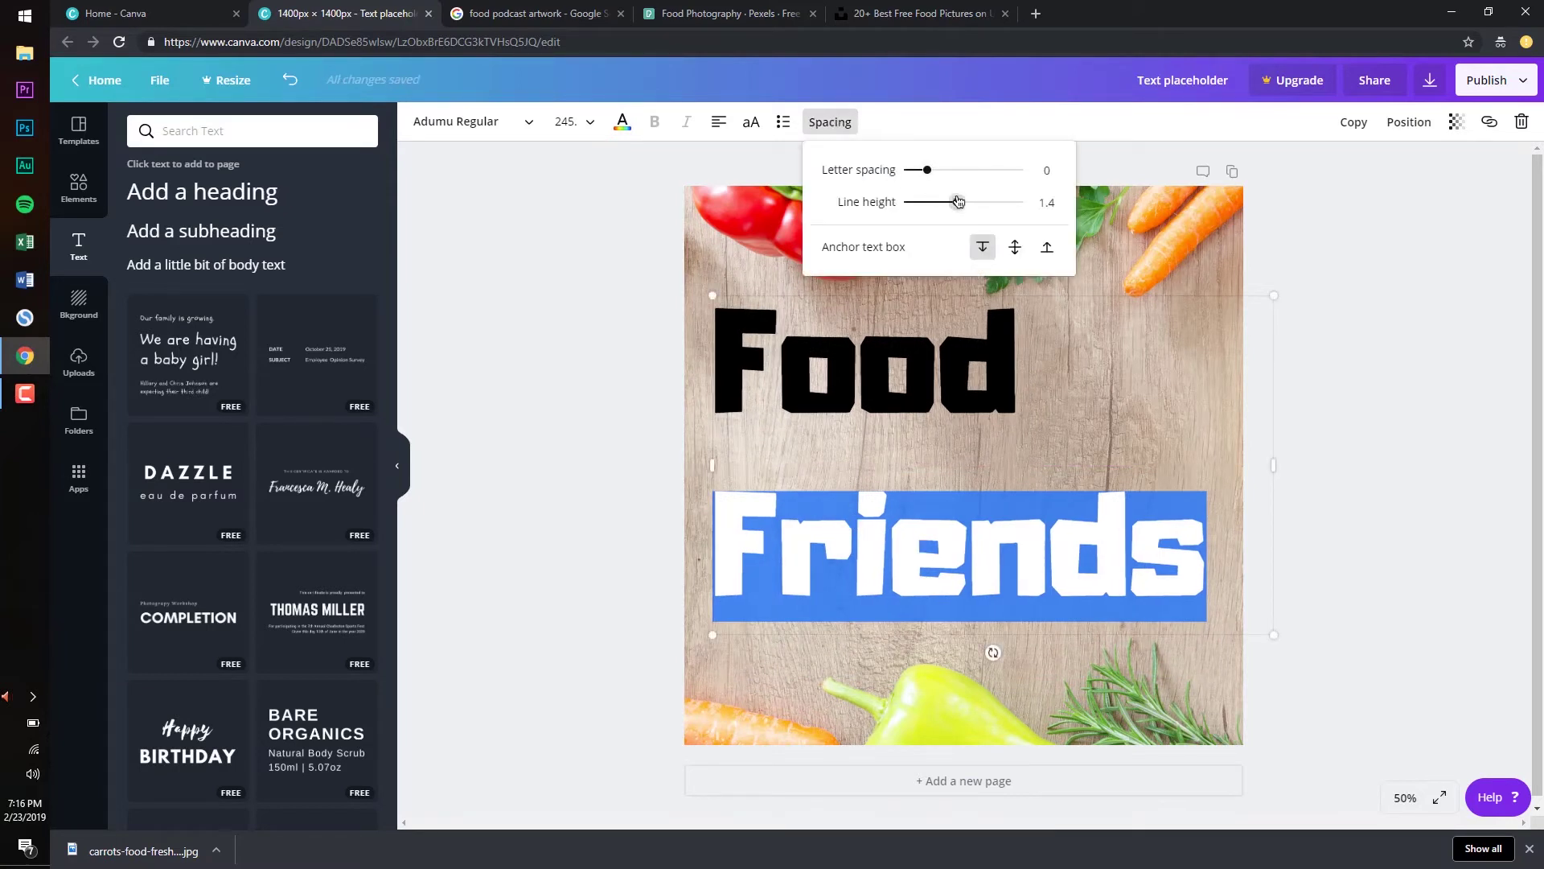
pyautogui.moveTo(954, 201); pyautogui.dragTo(933, 203)
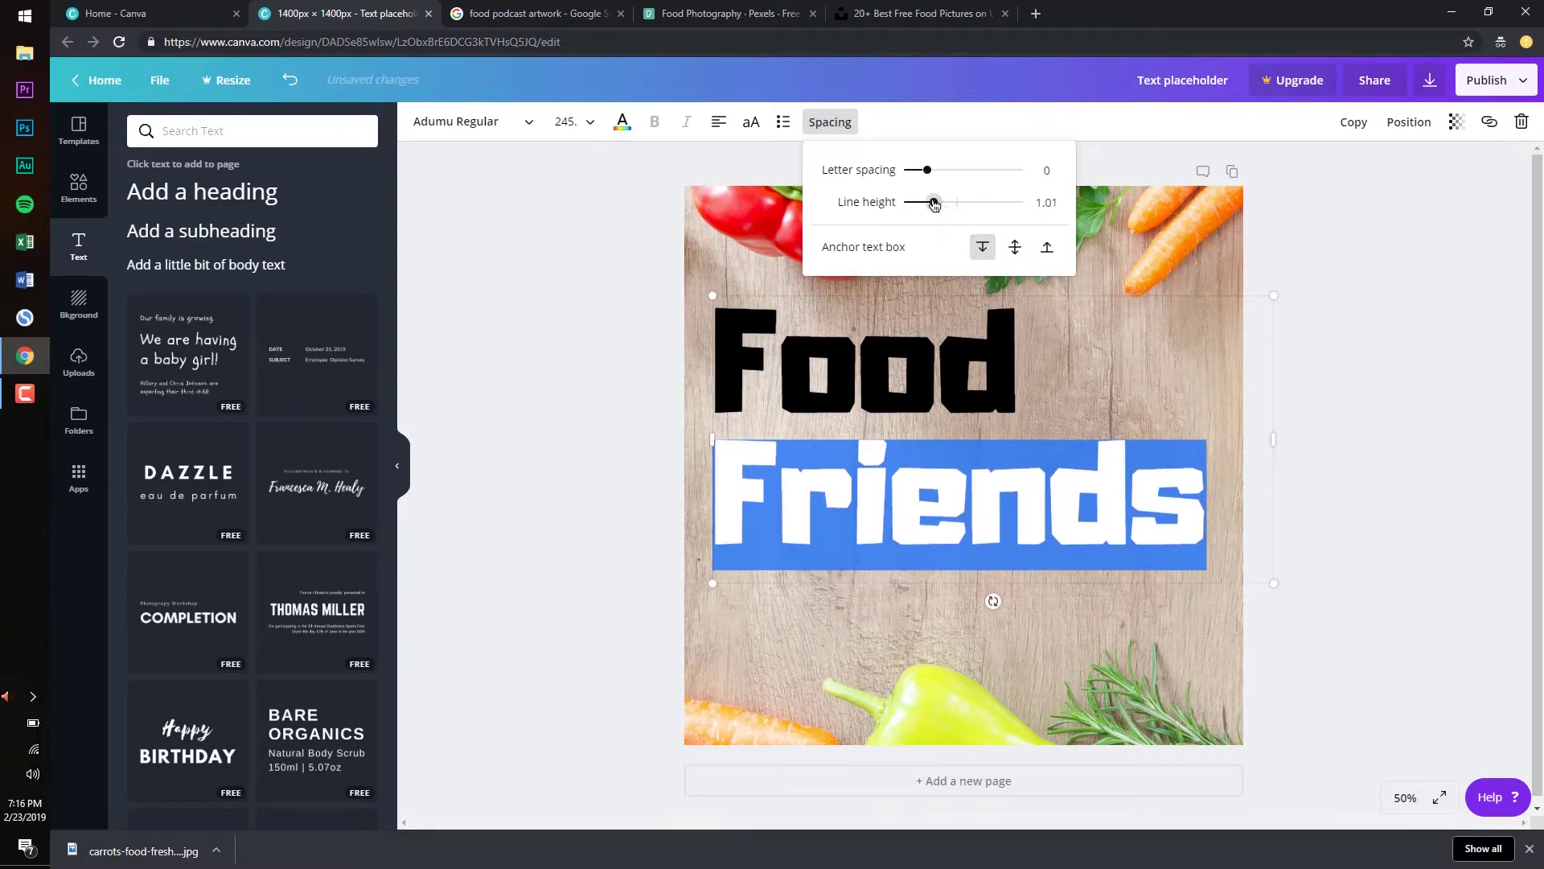
pyautogui.click(505, 275)
pyautogui.click(506, 274)
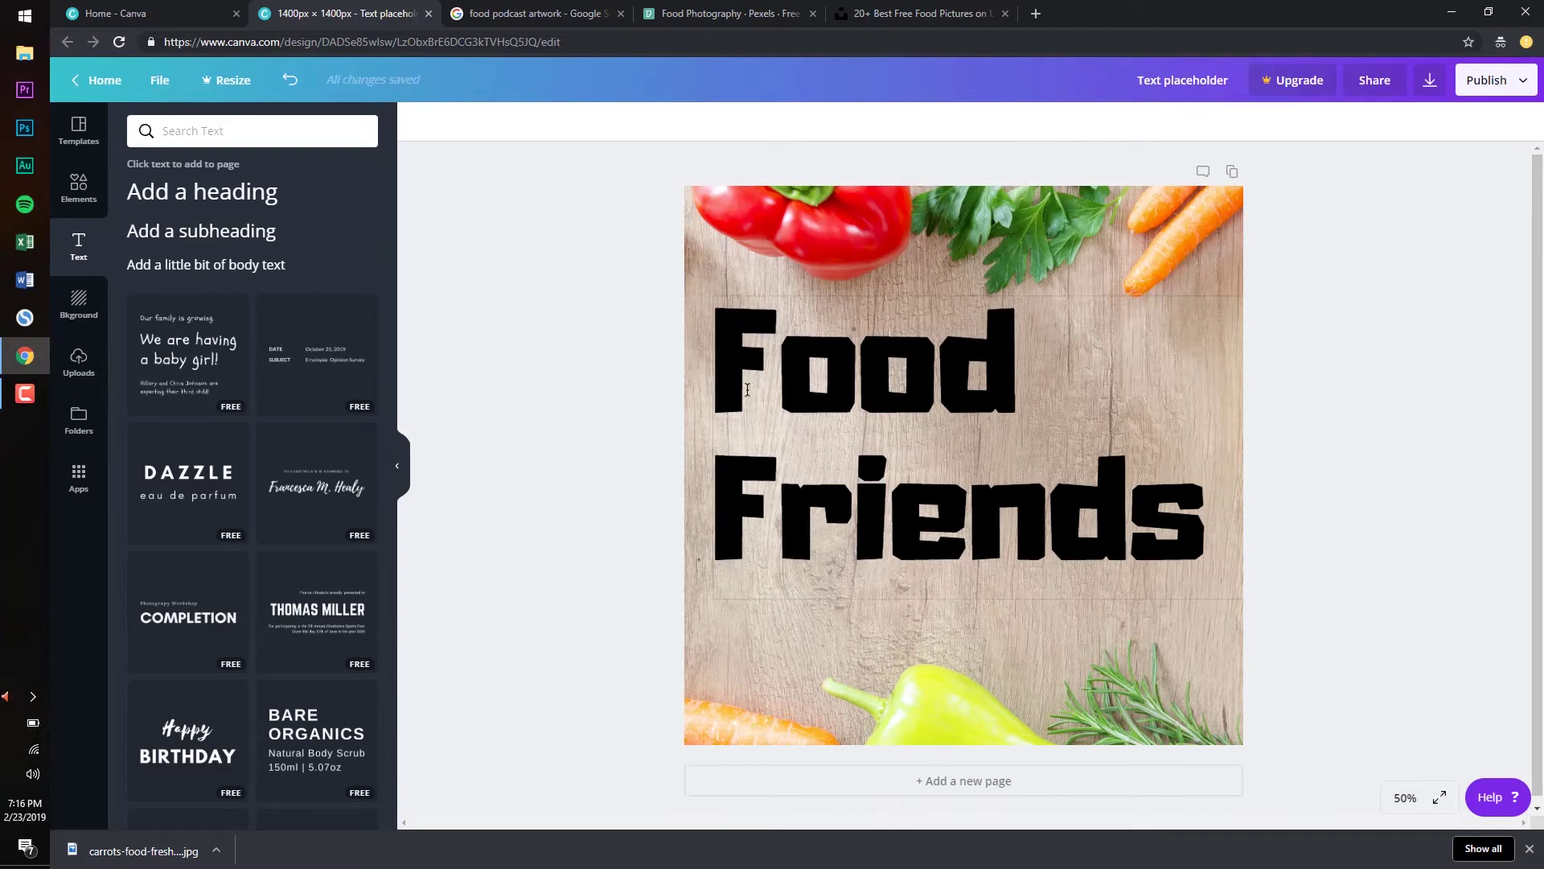
# Make the Food Friends title text white
pyautogui.click(714, 369)
pyautogui.moveTo(713, 368); pyautogui.dragTo(1212, 527)
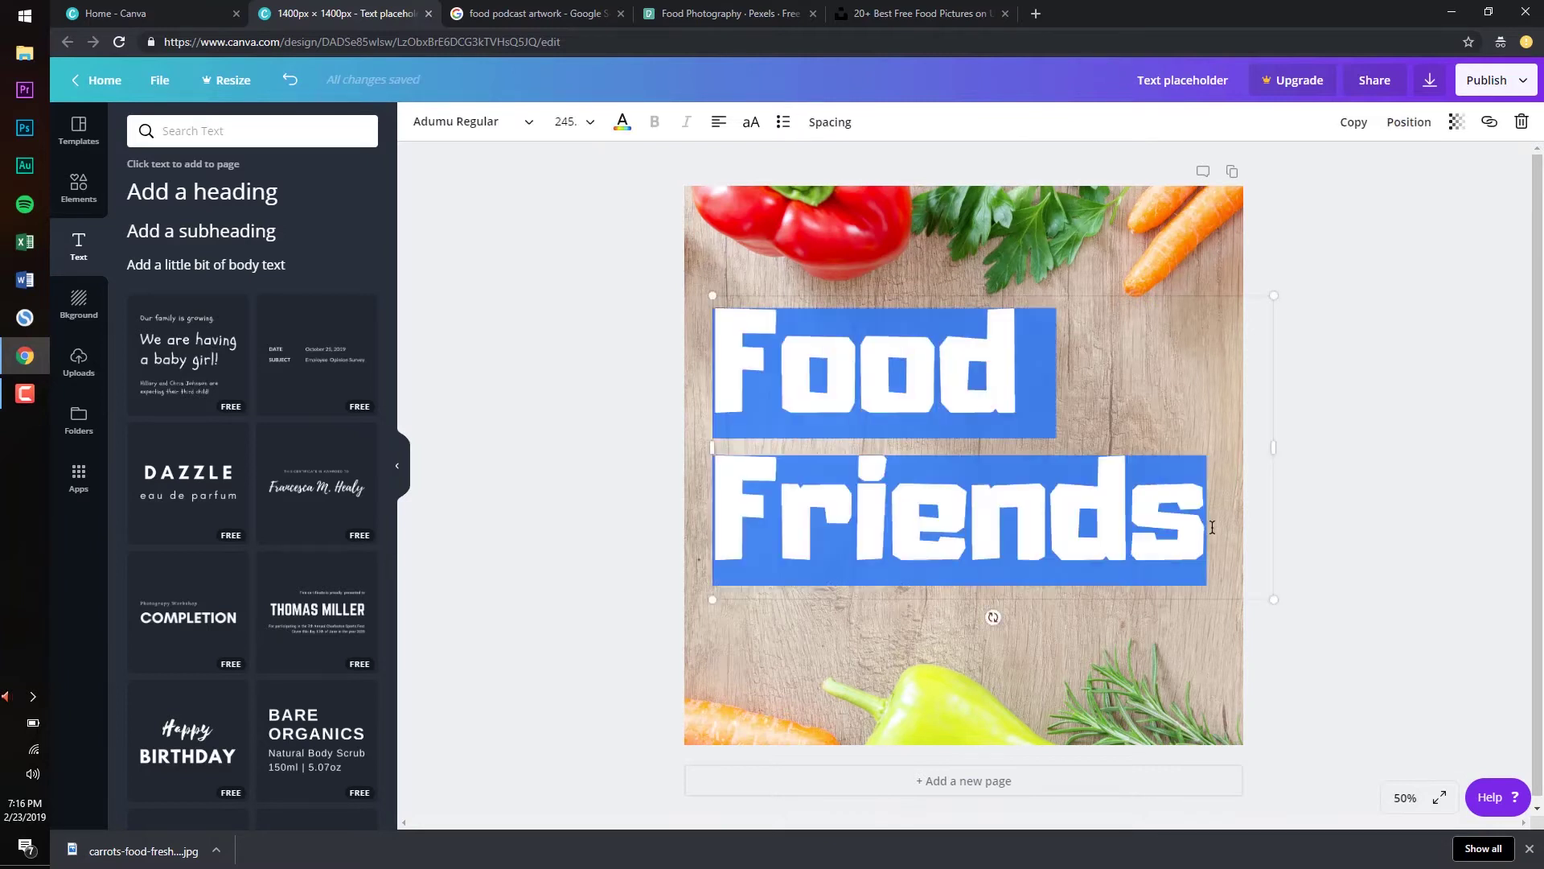
pyautogui.click(623, 125)
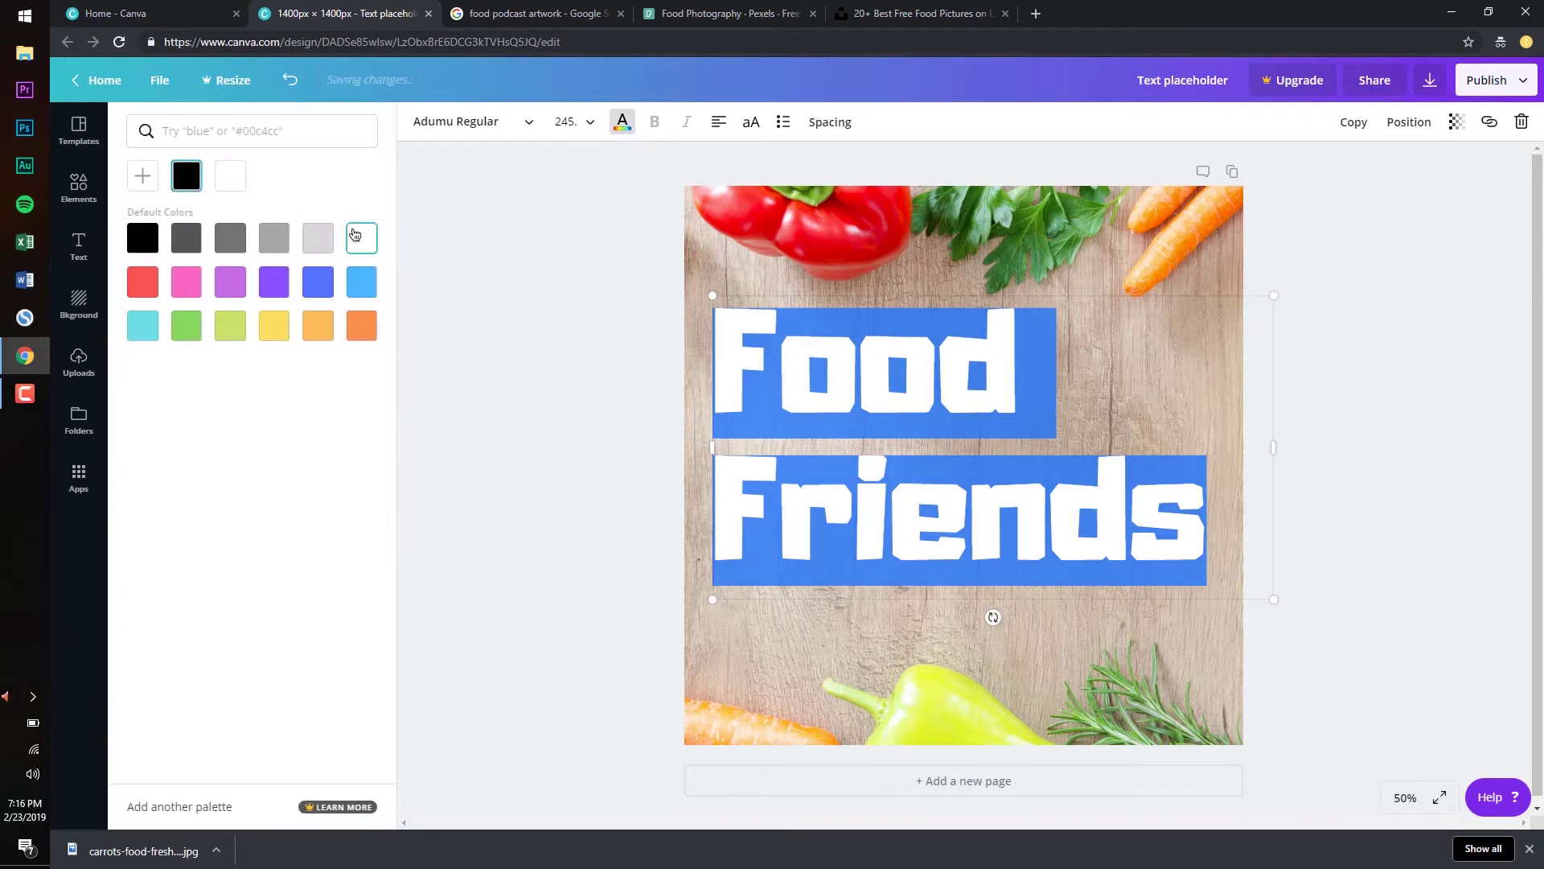
pyautogui.click(560, 279)
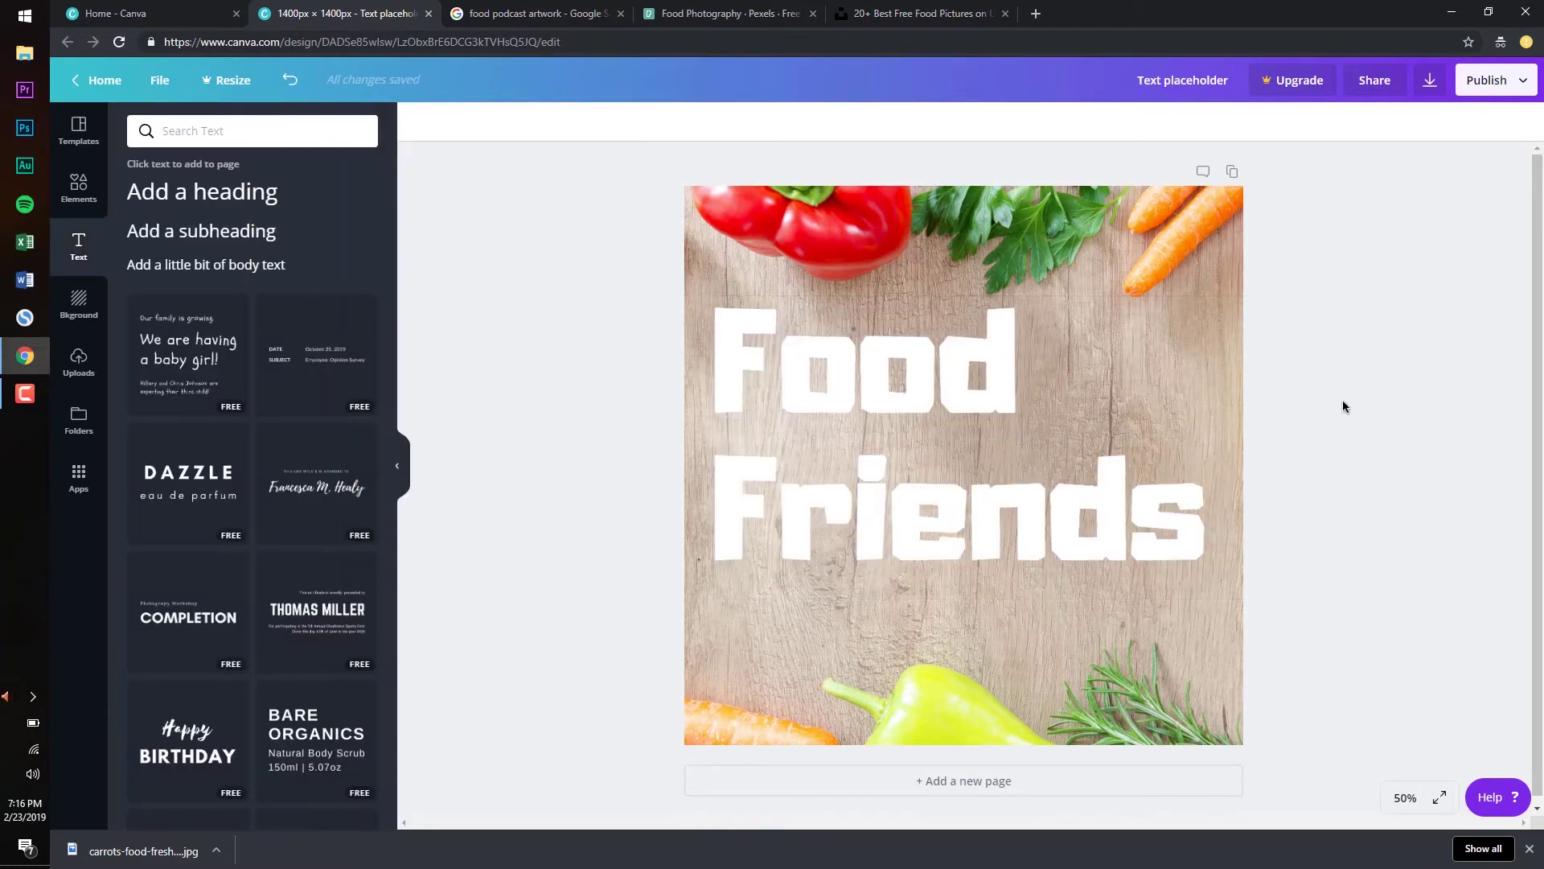
# Nudge the title slightly lower on the cover
pyautogui.click(715, 402)
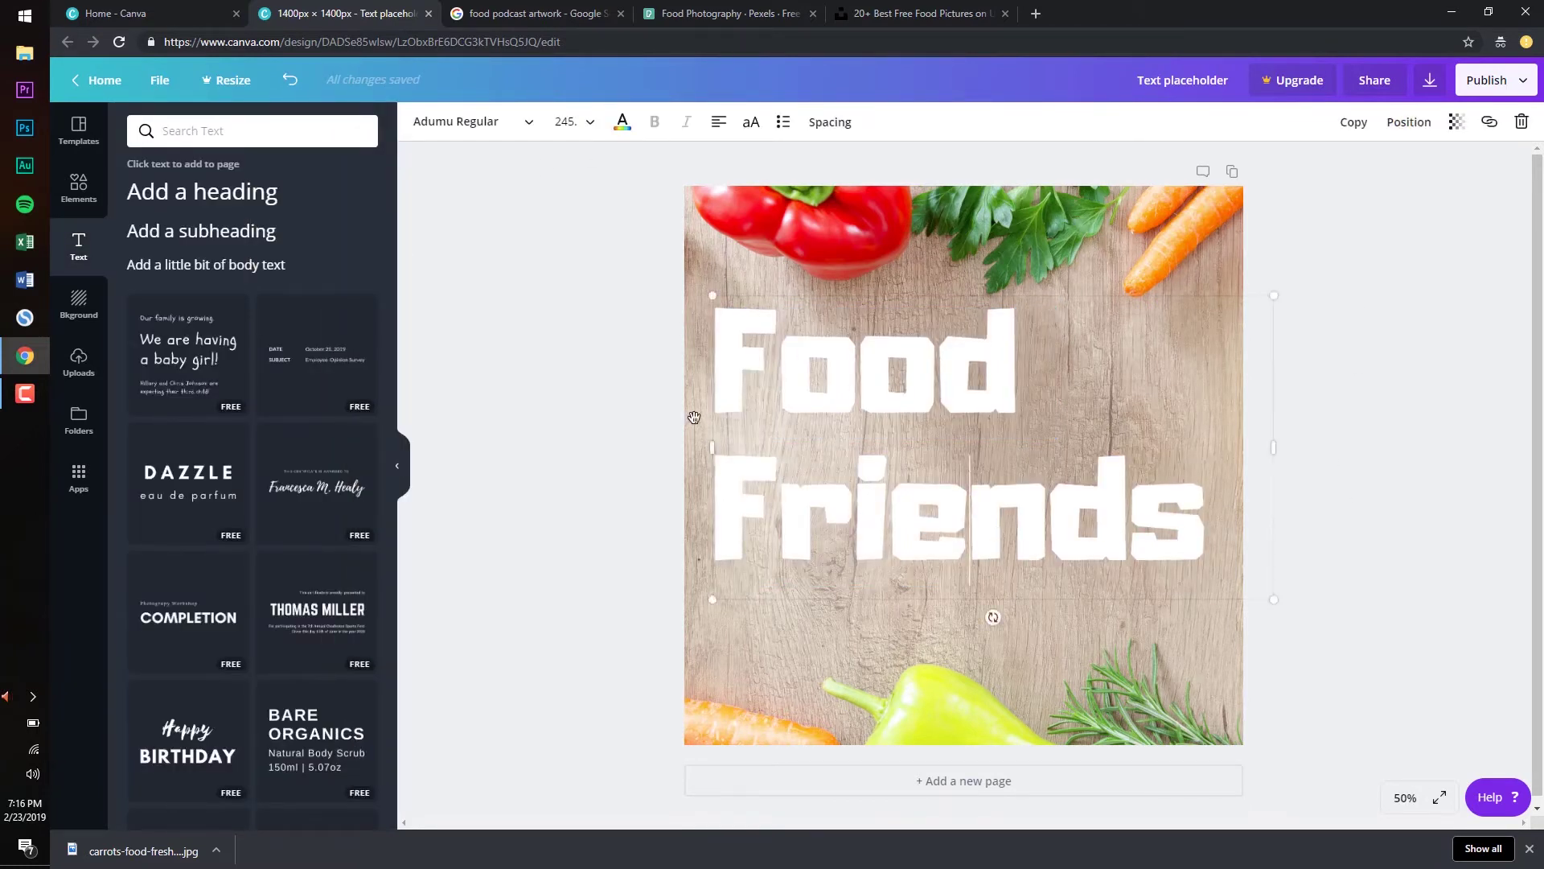
pyautogui.moveTo(713, 398); pyautogui.dragTo(711, 416)
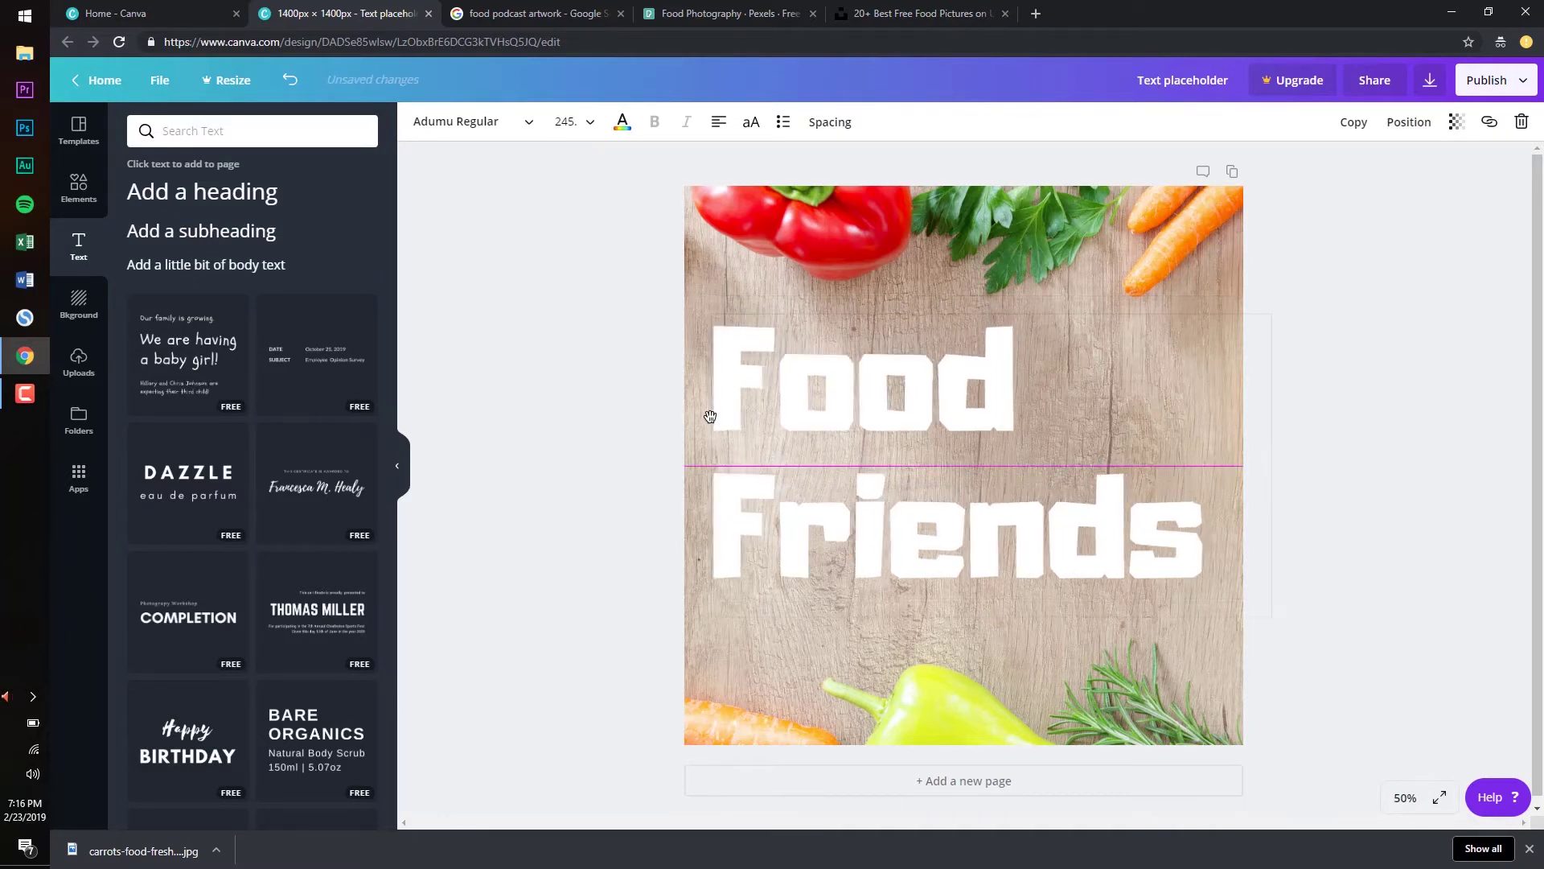
pyautogui.click(1327, 296)
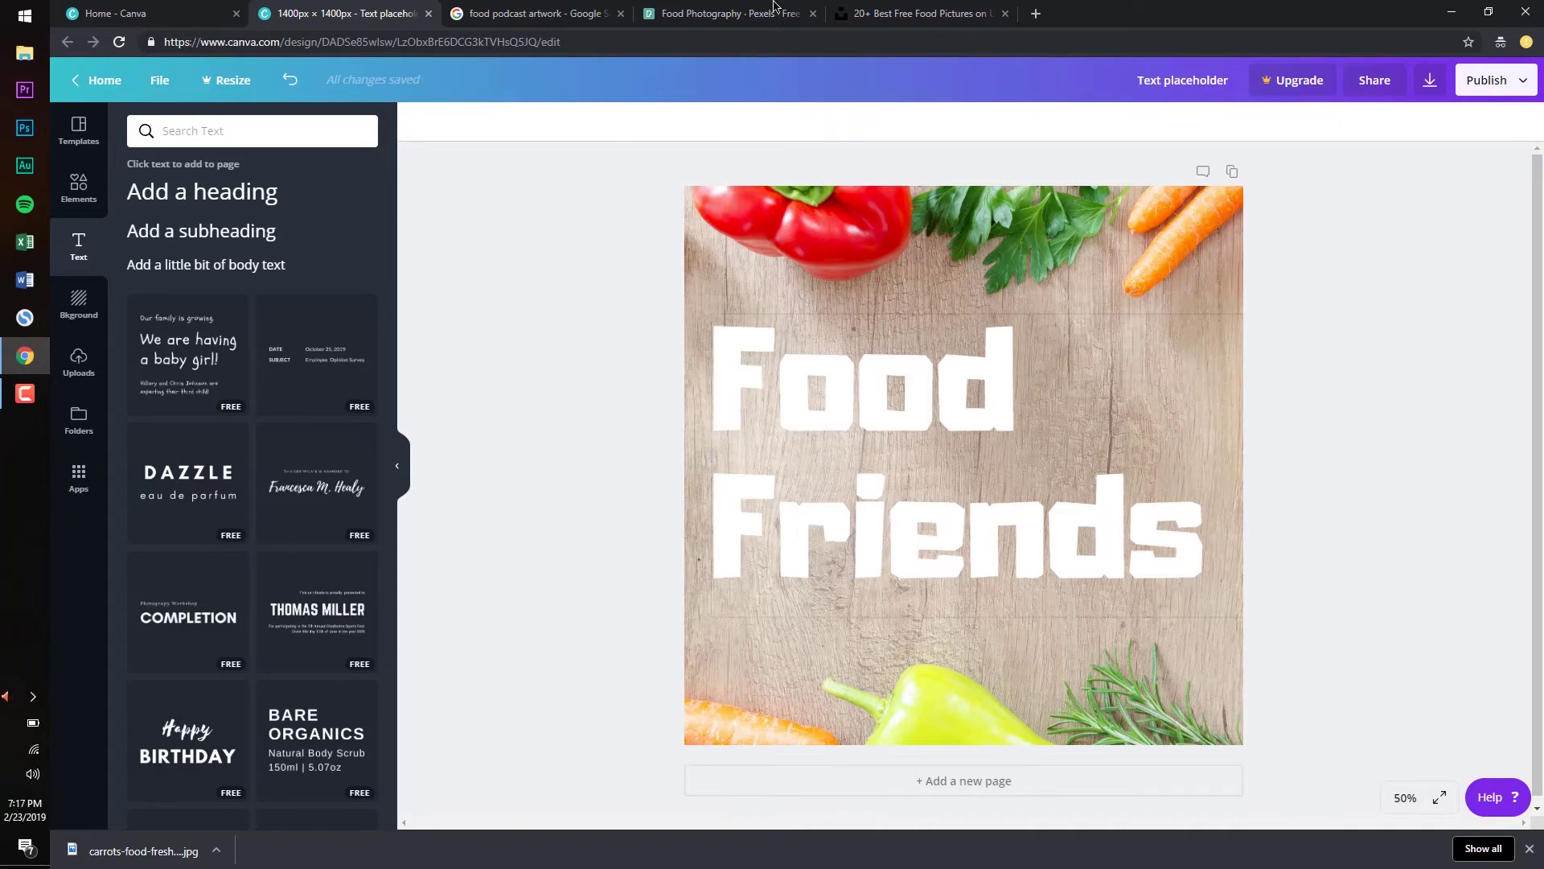
# Add a subtitle text box with the host's name and make it white
pyautogui.click(515, 13)
pyautogui.write('text')
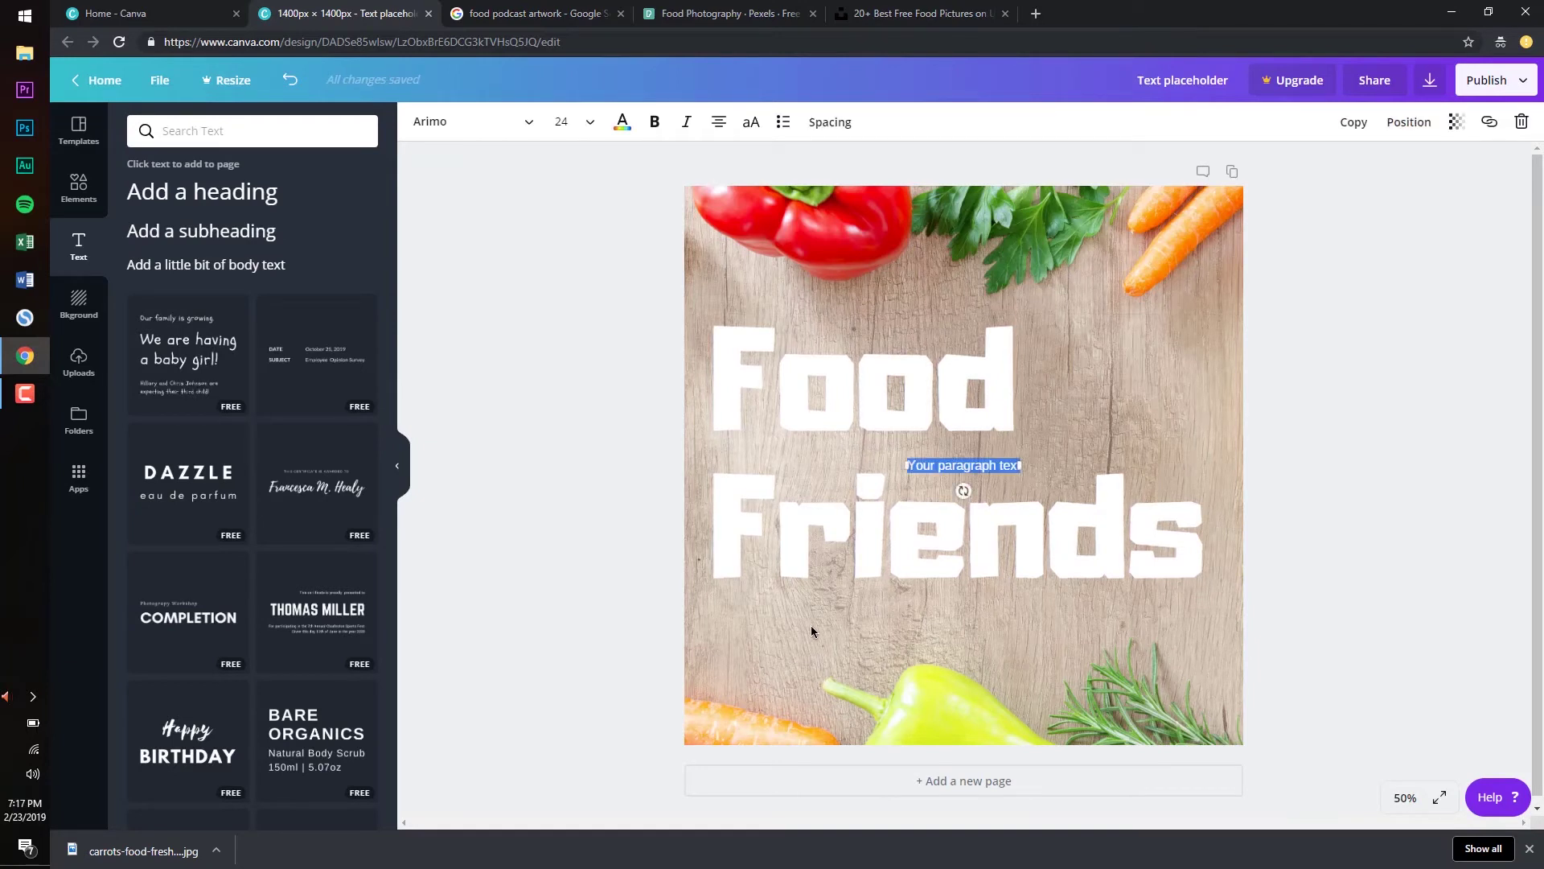
pyautogui.write('with ashley pierre')
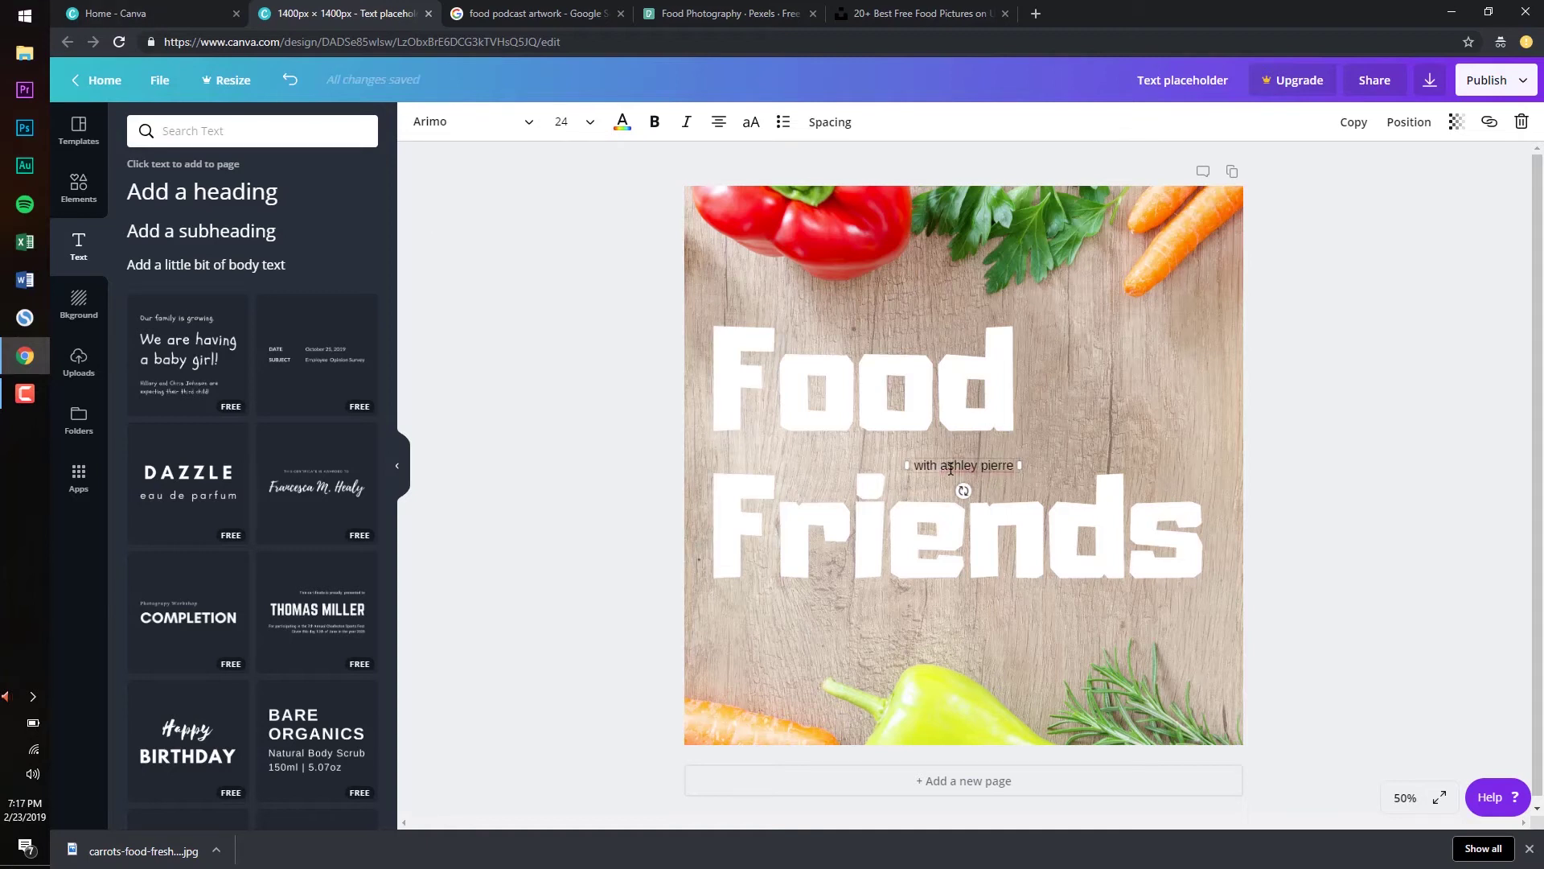
pyautogui.tripleClick(950, 467)
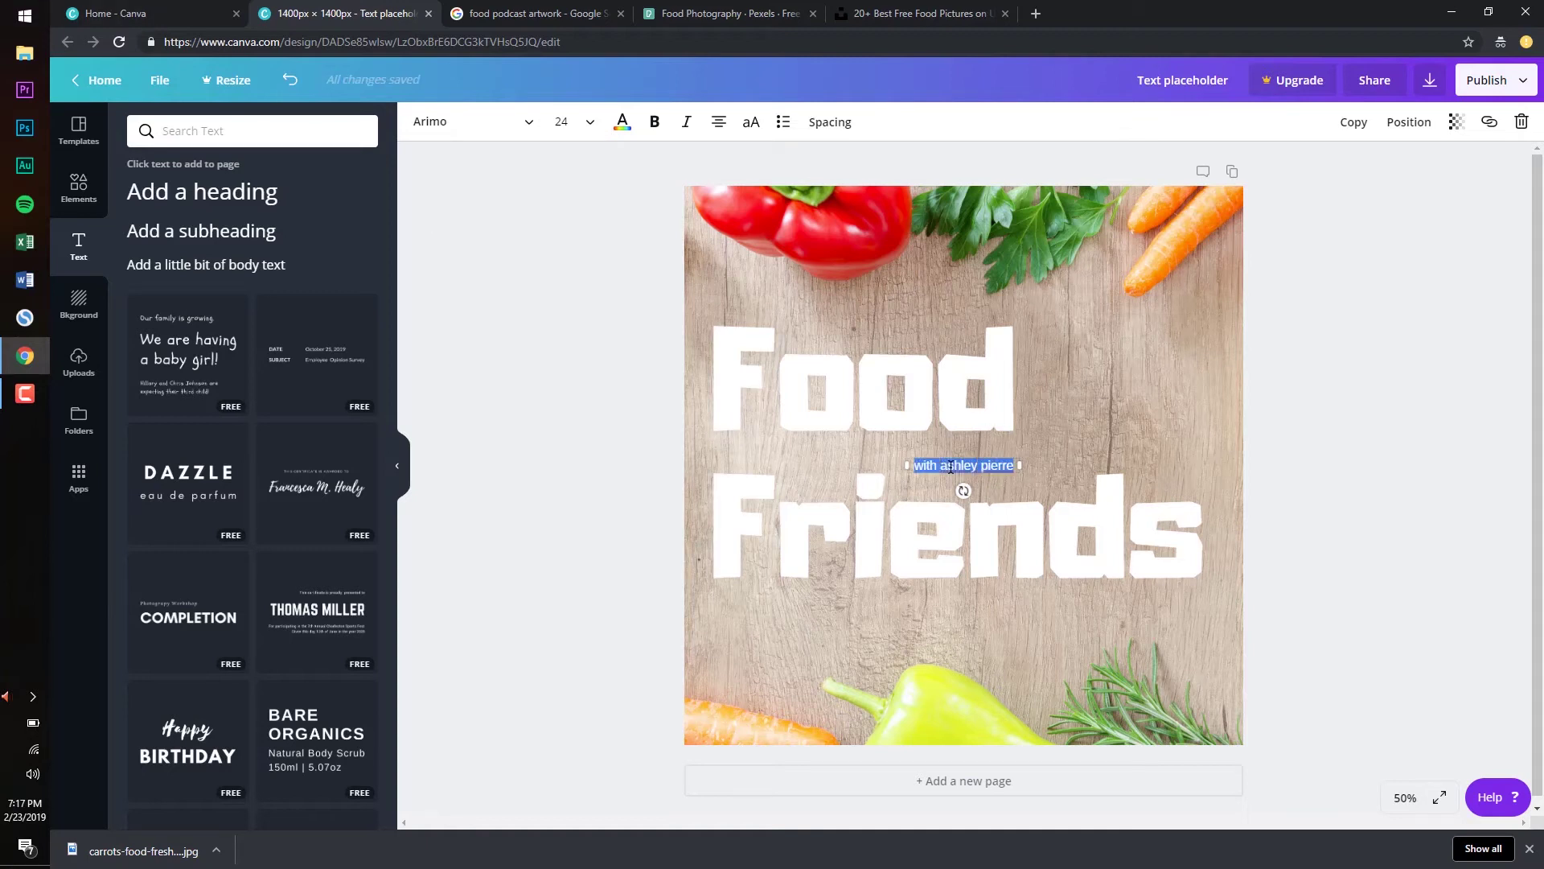
pyautogui.click(622, 121)
pyautogui.click(354, 242)
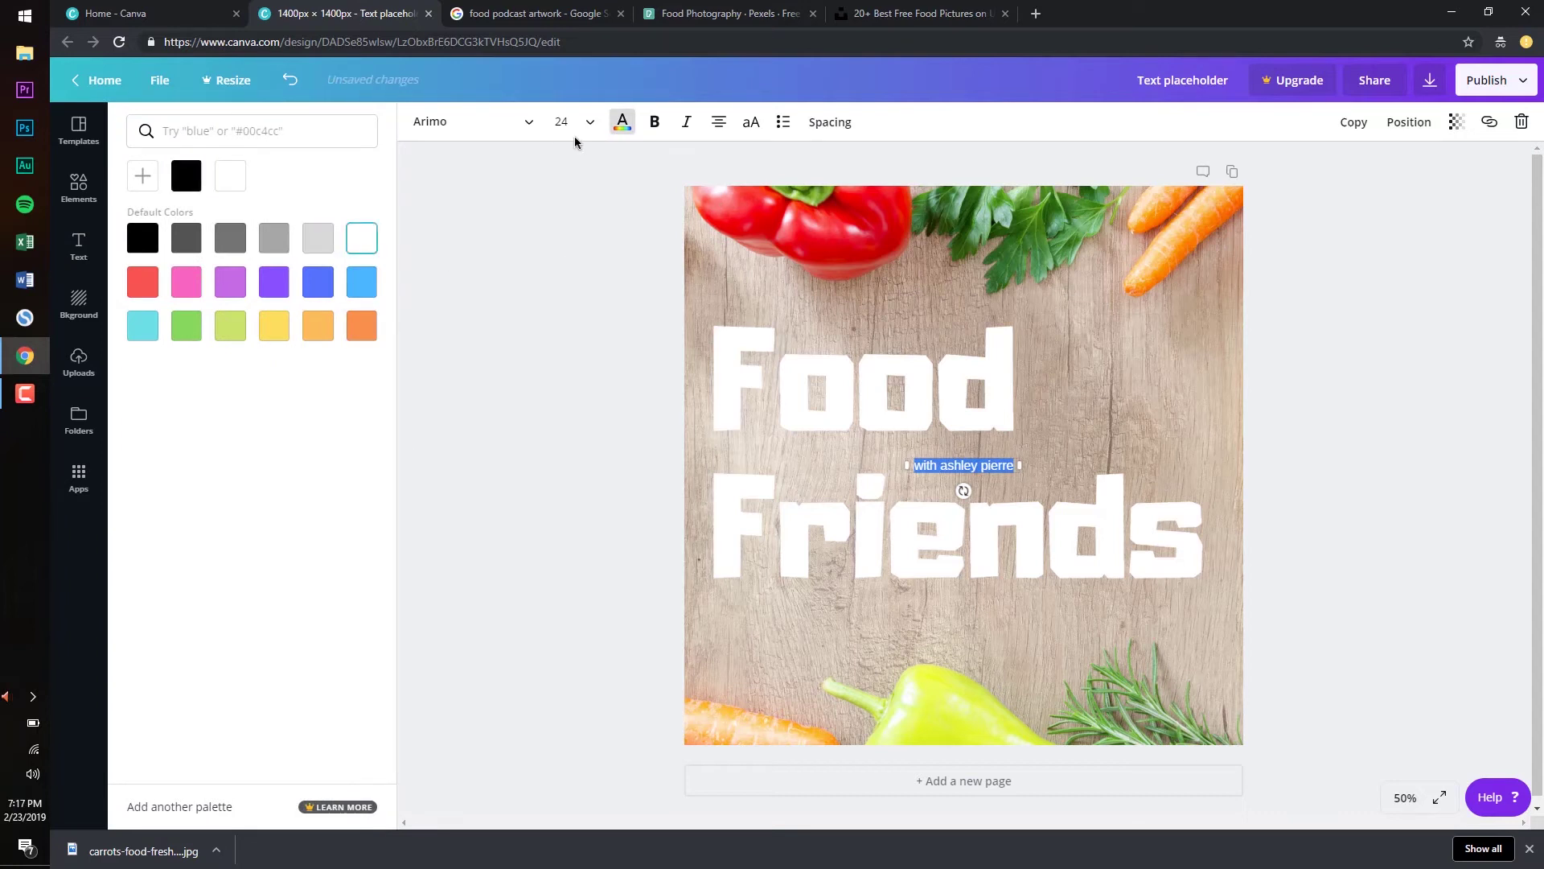
# Set the subtitle in Adumu Regular and widen it to fit one line
pyautogui.click(529, 123)
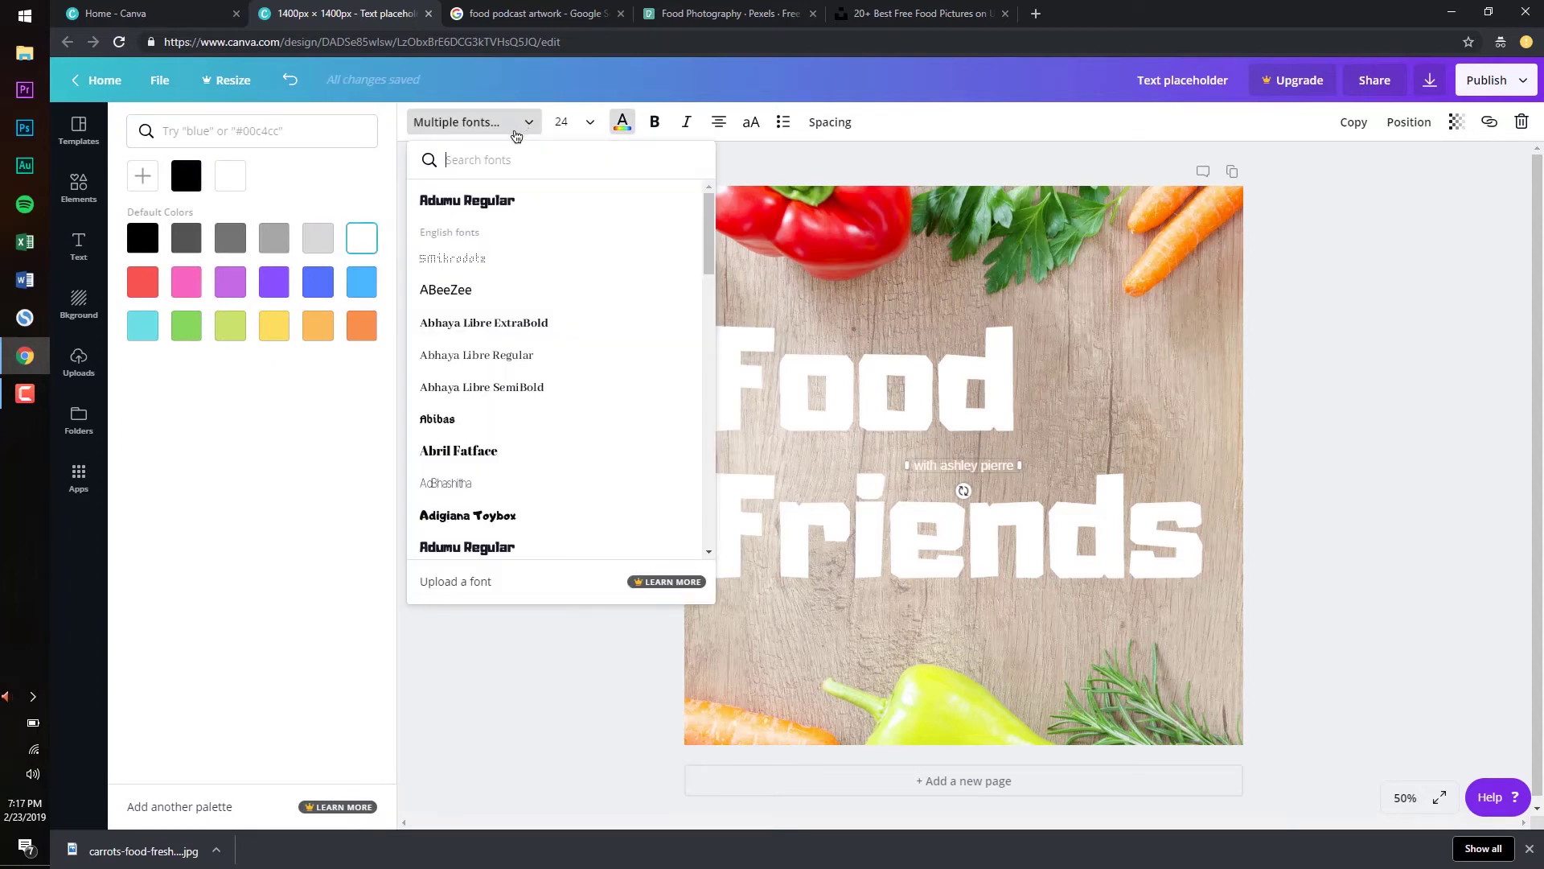
pyautogui.click(506, 200)
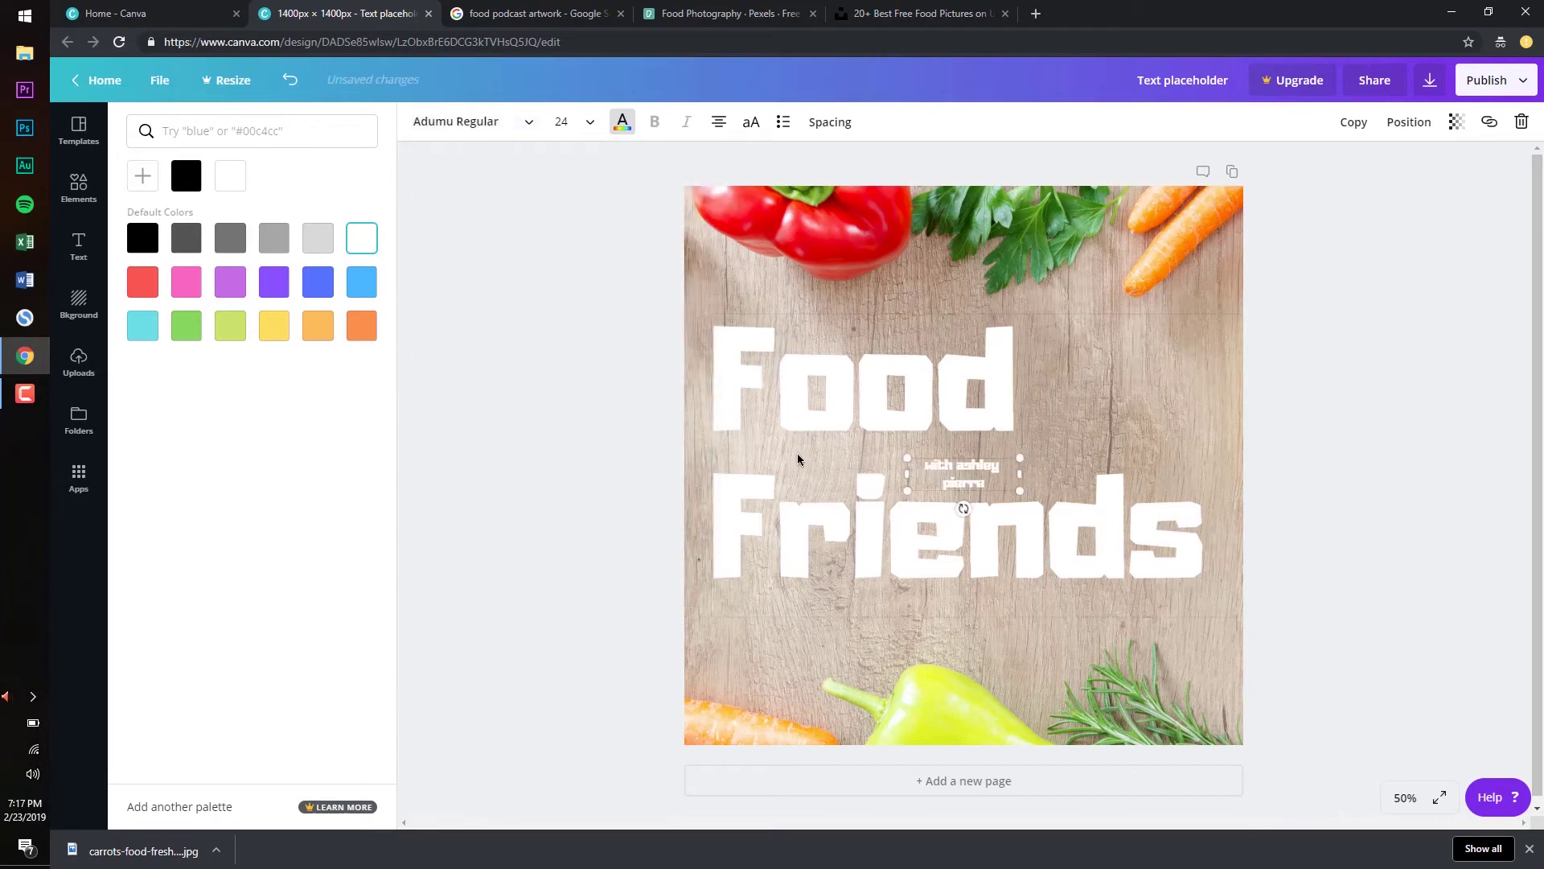
pyautogui.moveTo(888, 475); pyautogui.dragTo(924, 641)
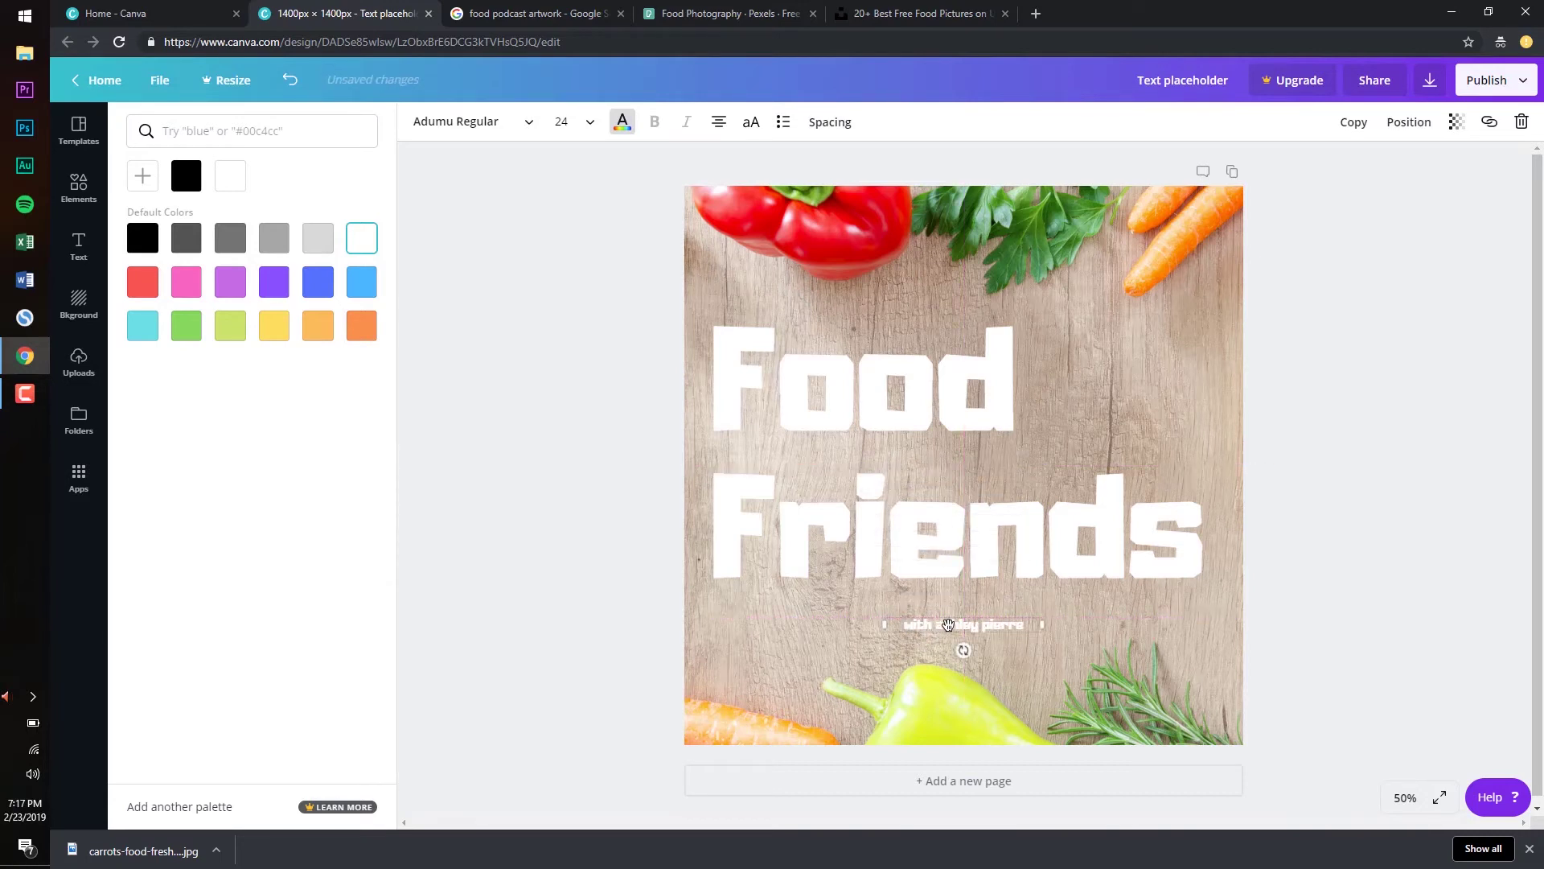
# Enlarge the subtitle to size 80 and widen its box so it fits one line
pyautogui.click(583, 122)
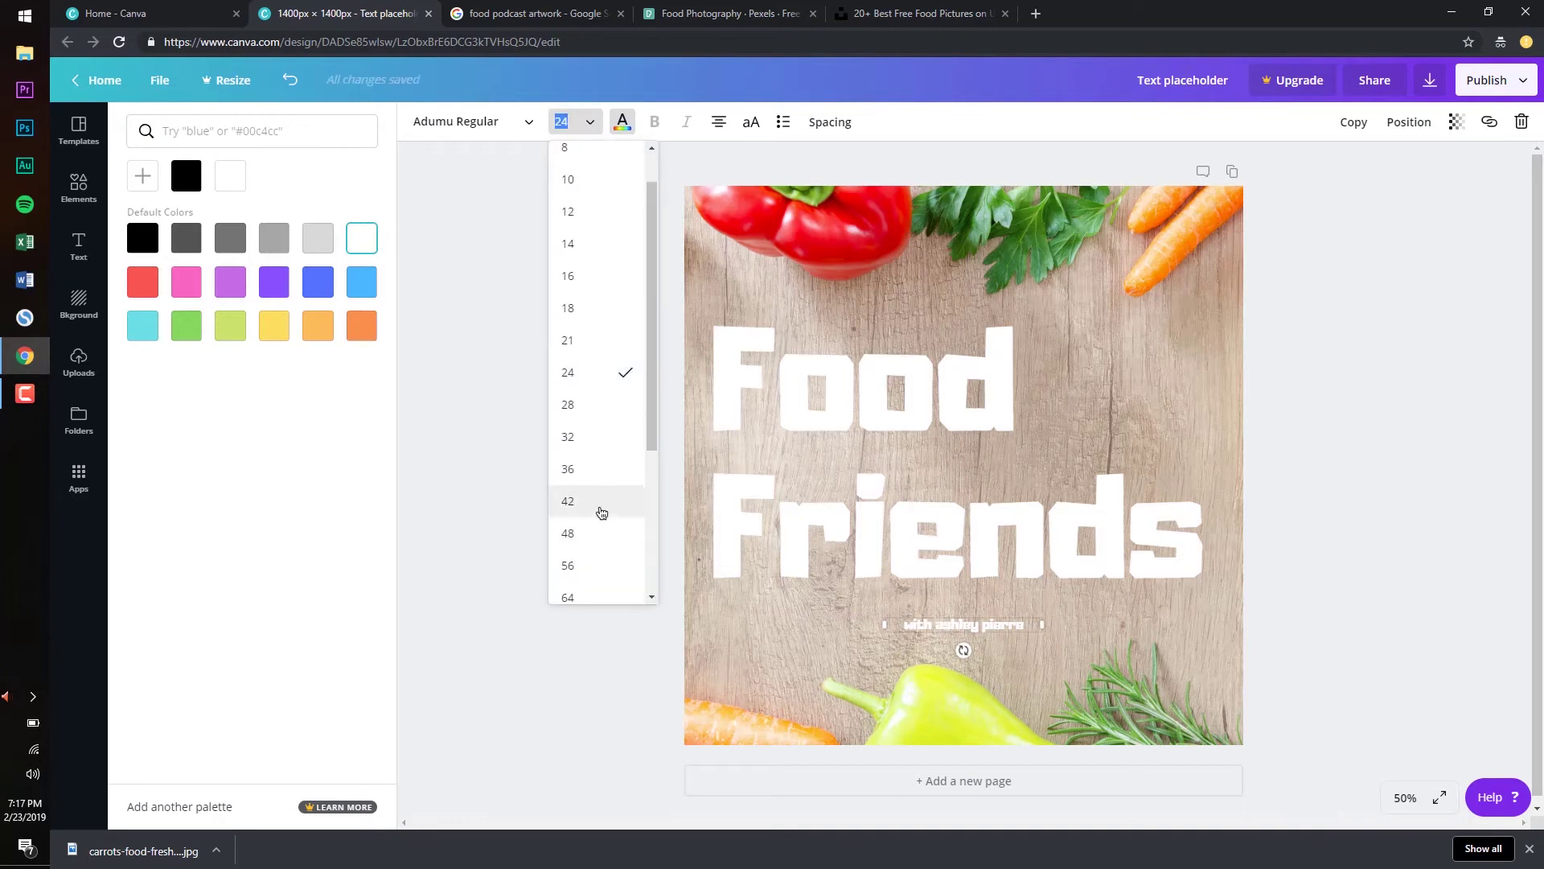
pyautogui.click(598, 507)
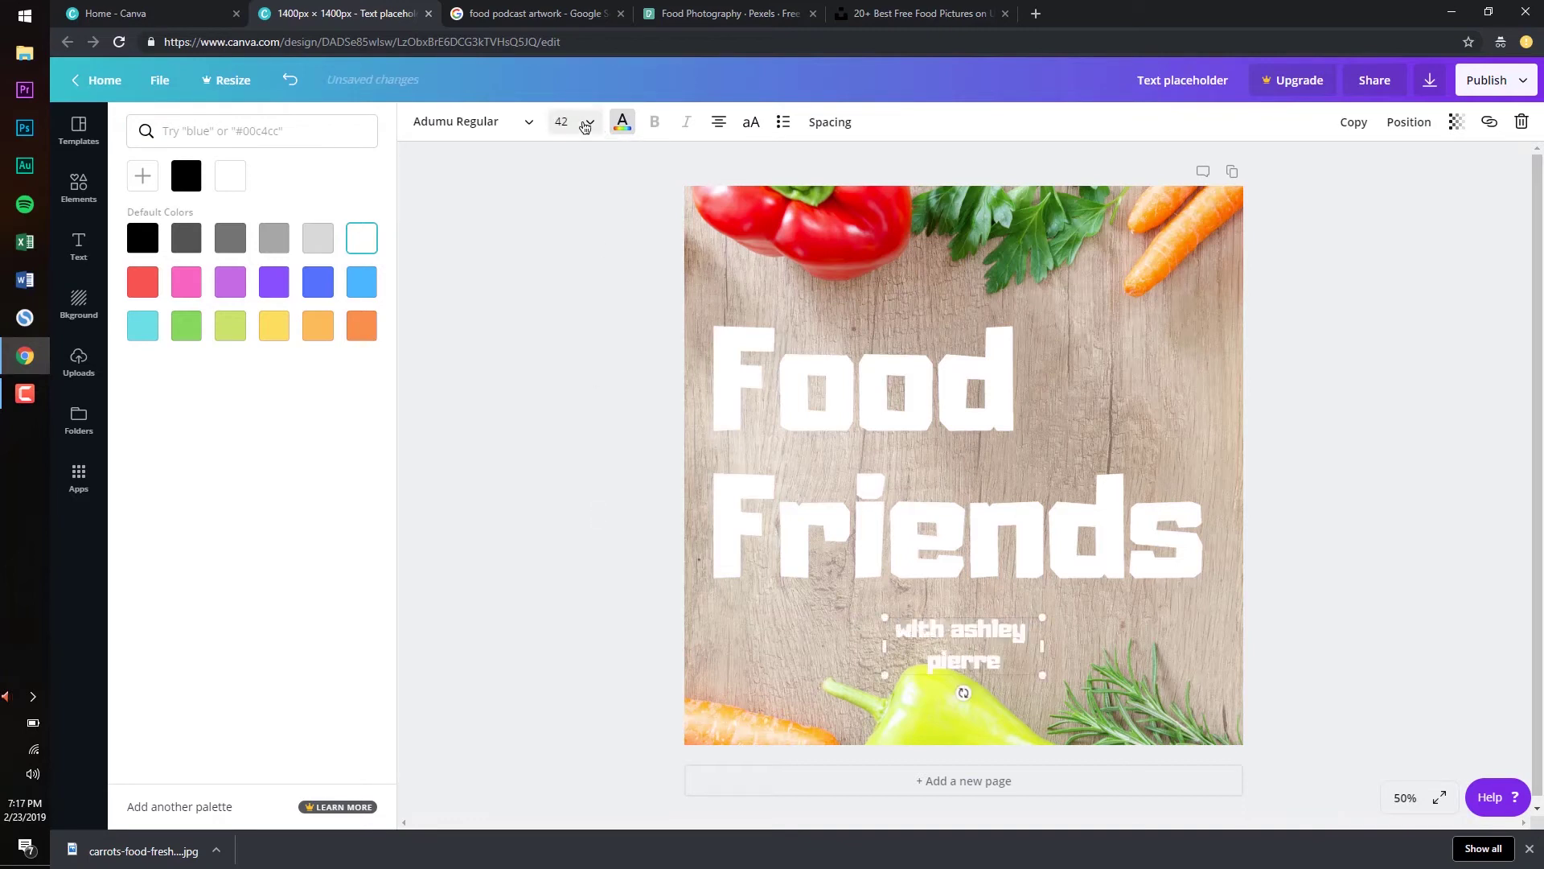
pyautogui.click(593, 533)
pyautogui.click(663, 554)
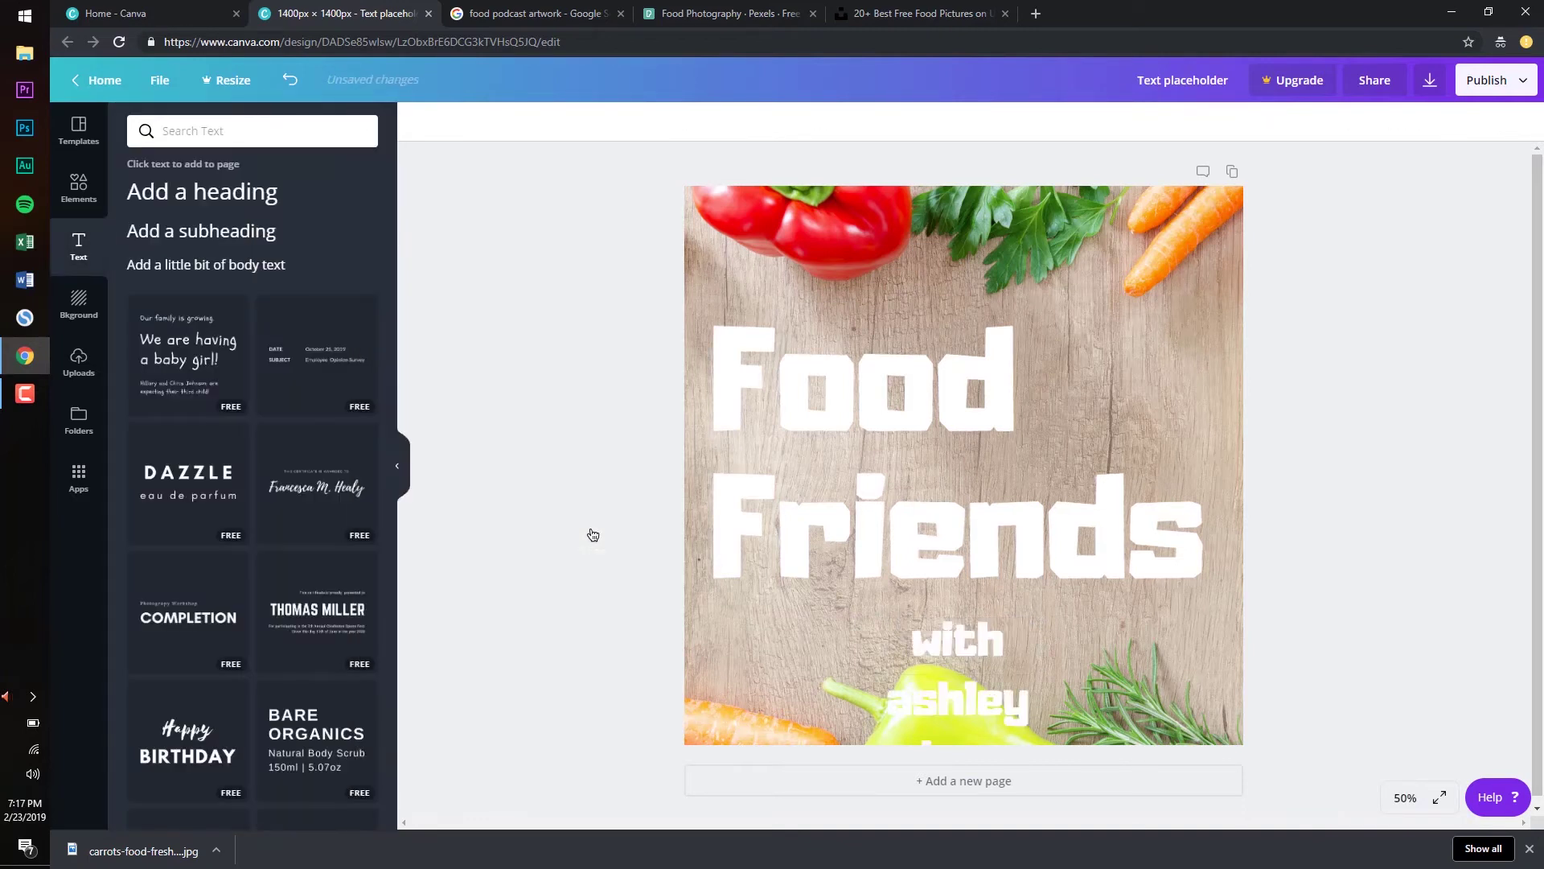
pyautogui.click(898, 714)
pyautogui.moveTo(887, 703); pyautogui.dragTo(682, 689)
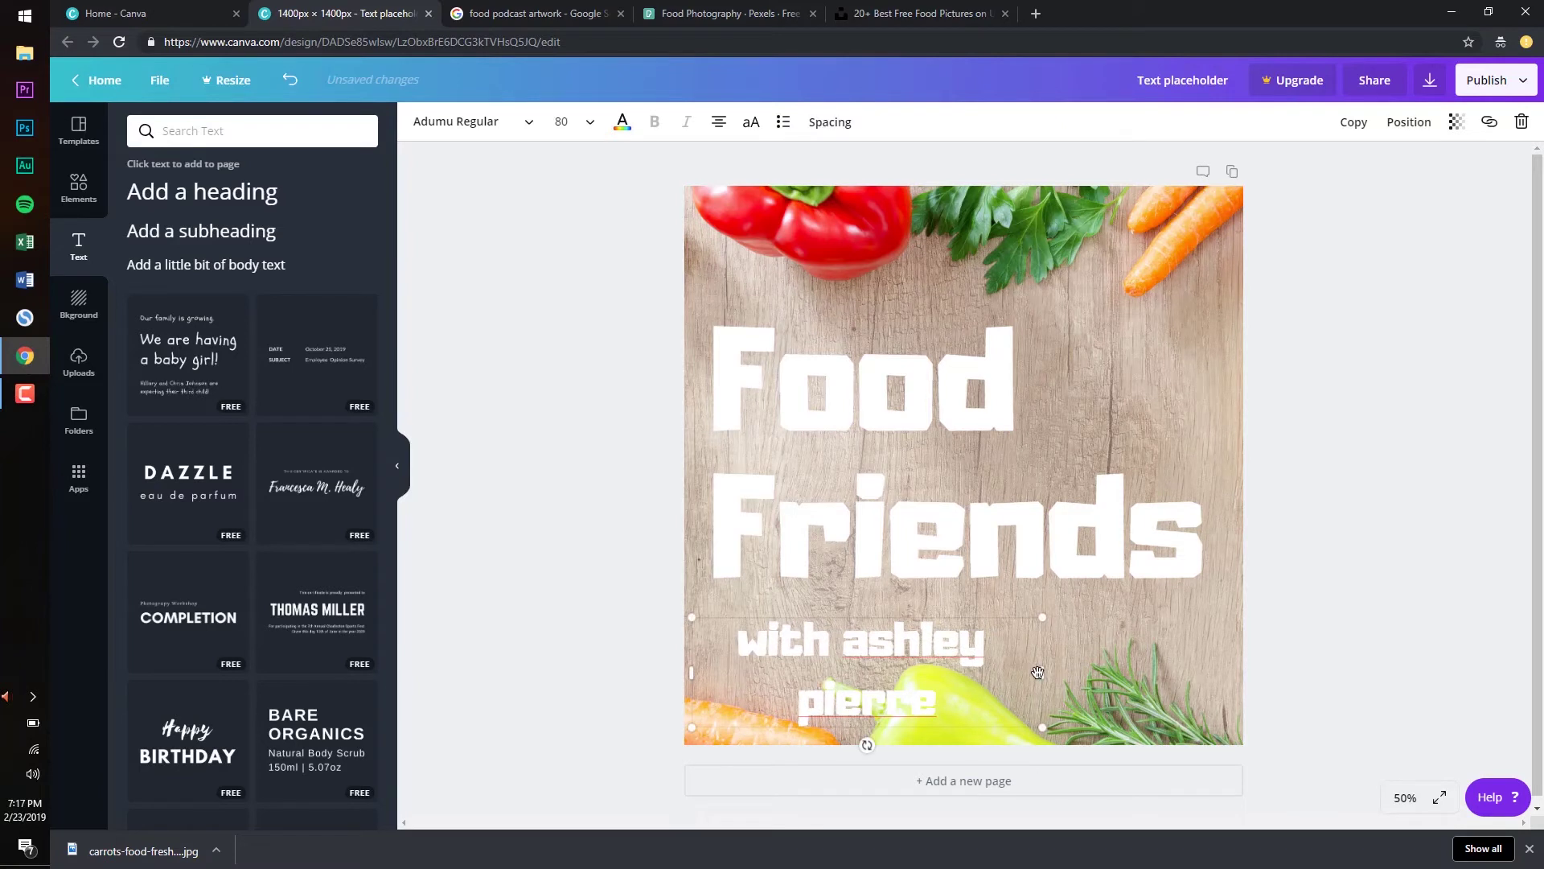
pyautogui.moveTo(1042, 673); pyautogui.dragTo(1137, 671)
pyautogui.press('Escape')
# Move the subtitle right and down to sit under the title
pyautogui.click(945, 636)
pyautogui.moveTo(819, 668)
pyautogui.mouseDown()
pyautogui.moveTo(881, 677)
pyautogui.moveTo(833, 654)
pyautogui.moveTo(804, 669)
pyautogui.moveTo(840, 673)
pyautogui.mouseUp()
pyautogui.click(522, 14)
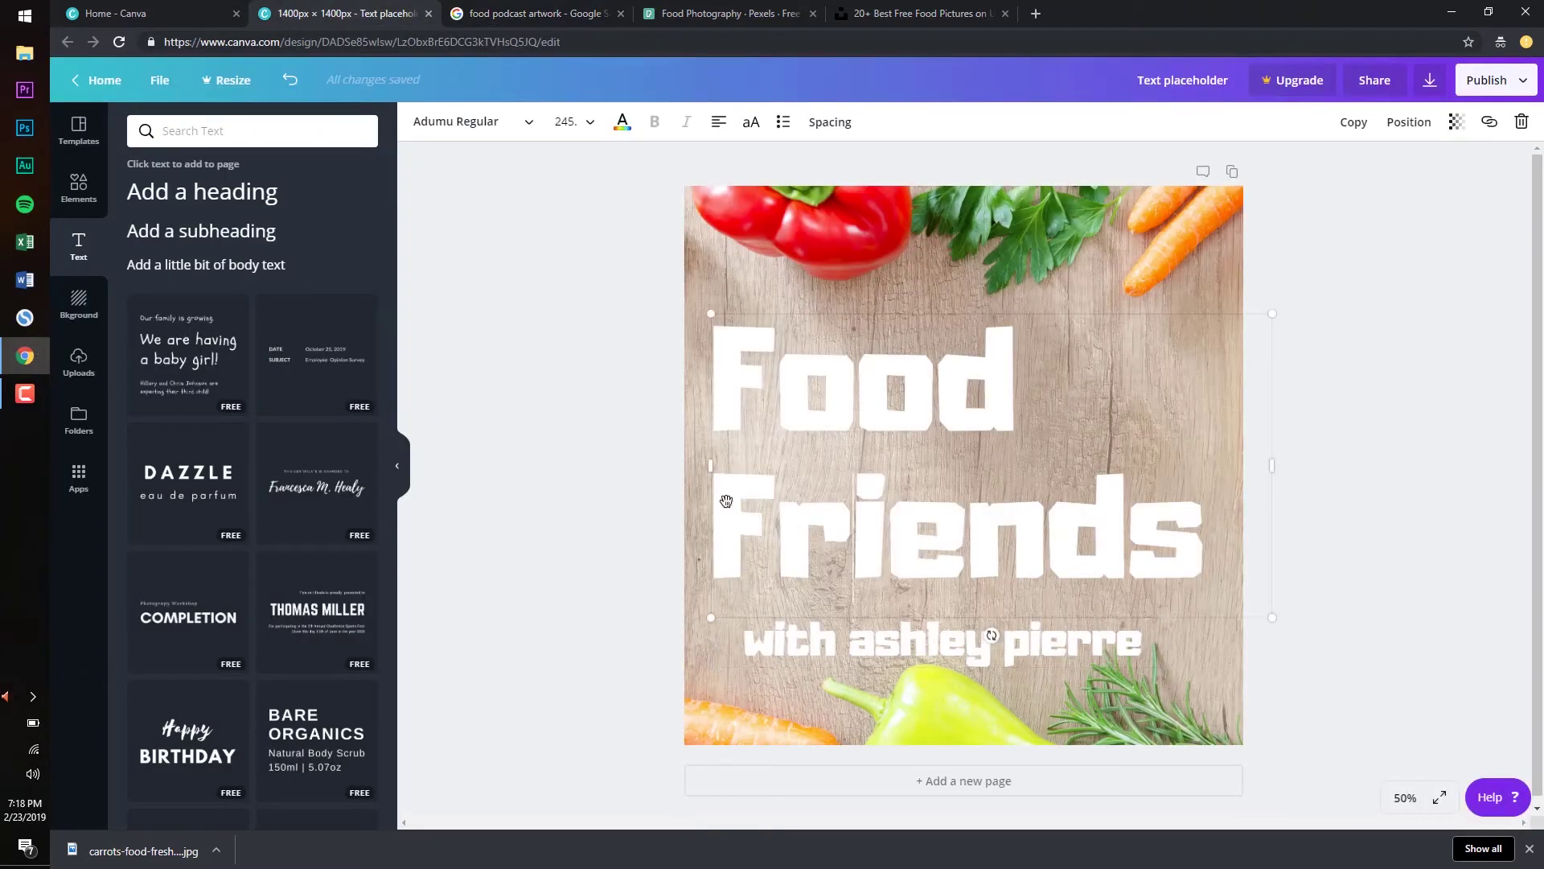
pyautogui.click(517, 413)
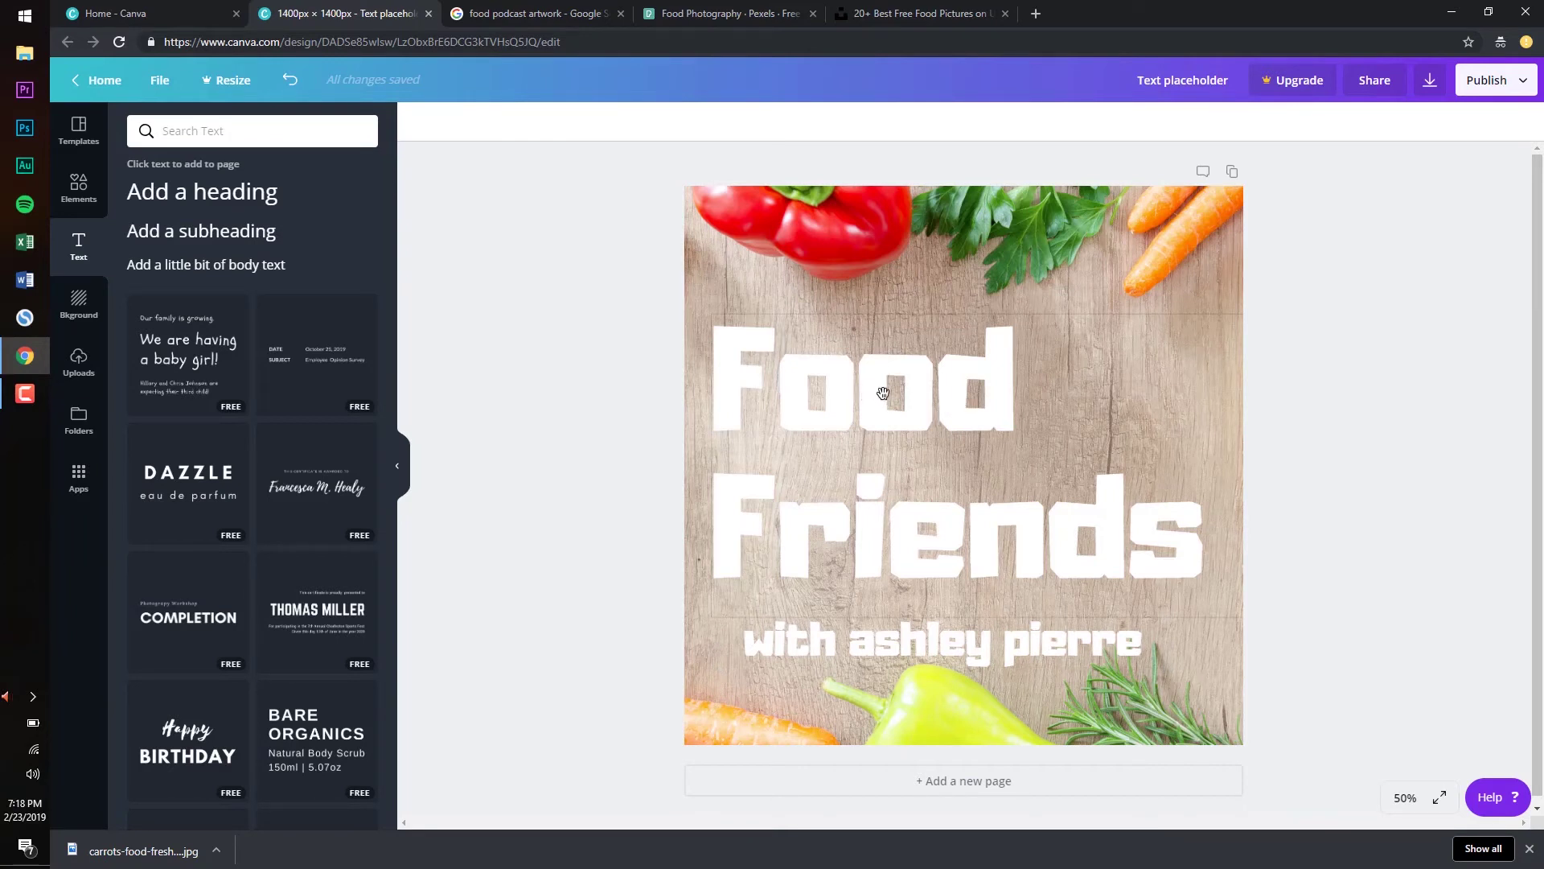
# Raise Food Friends slightly and slide the subtitle left to match the title's left edge
pyautogui.doubleClick(883, 393)
pyautogui.moveTo(943, 311); pyautogui.dragTo(942, 288)
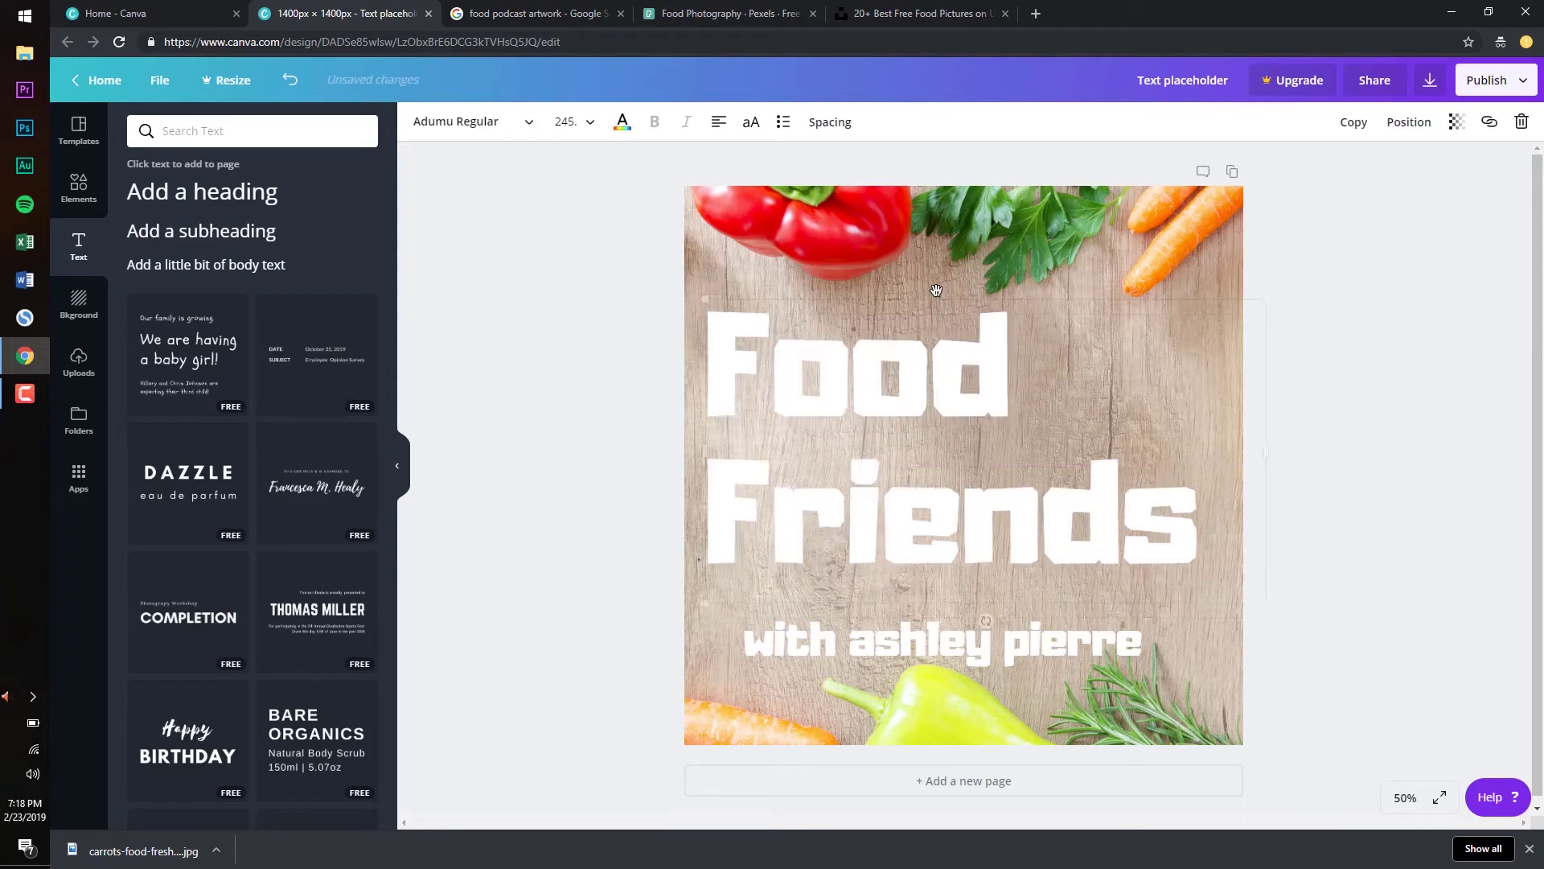
pyautogui.click(999, 640)
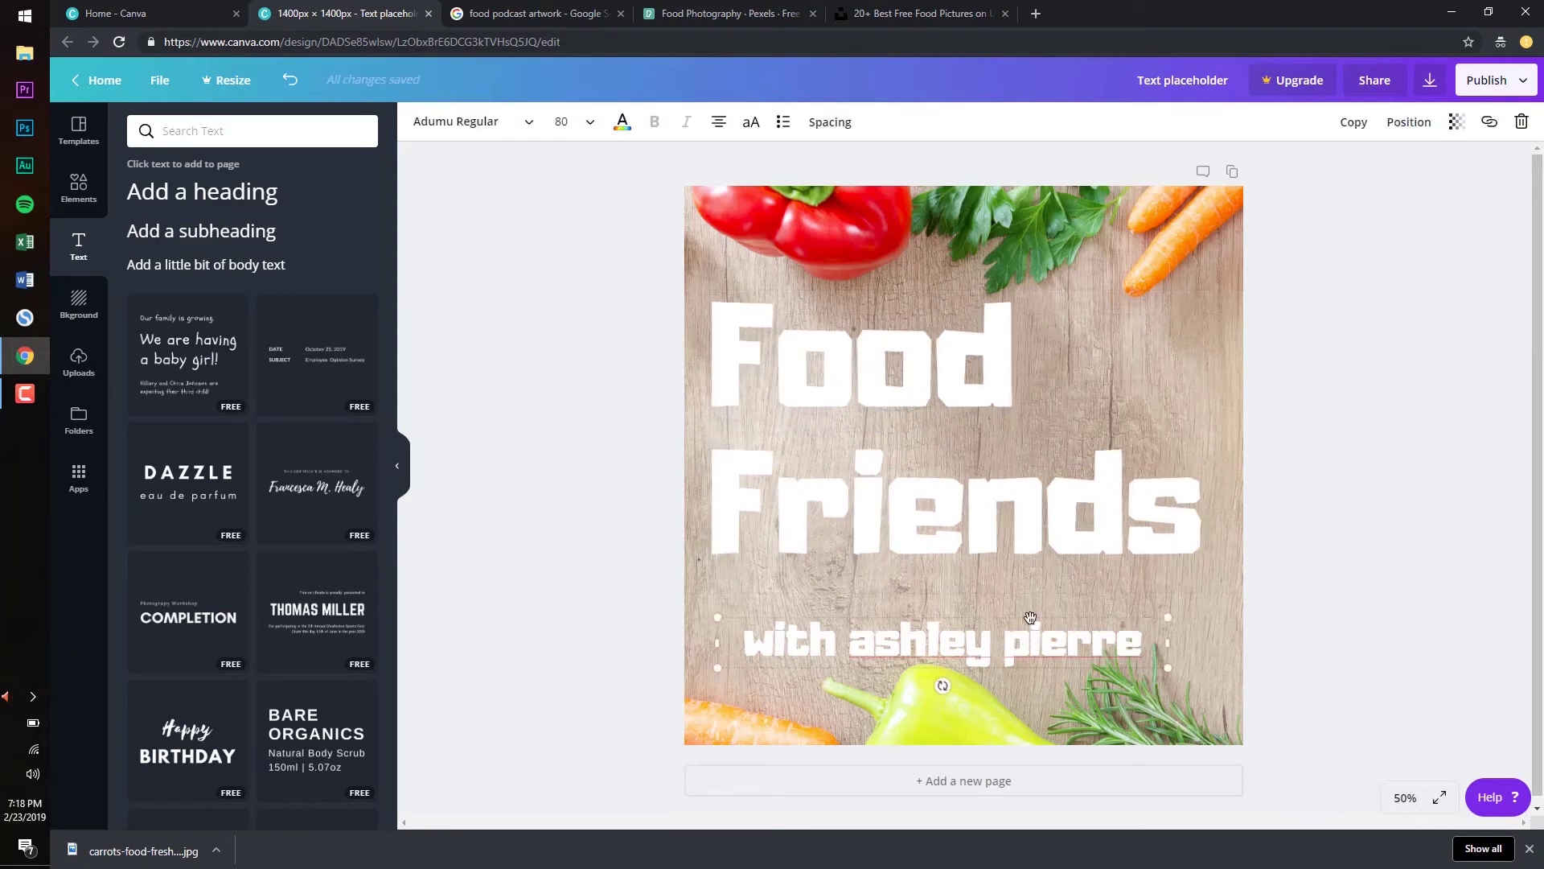
pyautogui.moveTo(1027, 615); pyautogui.dragTo(1000, 595)
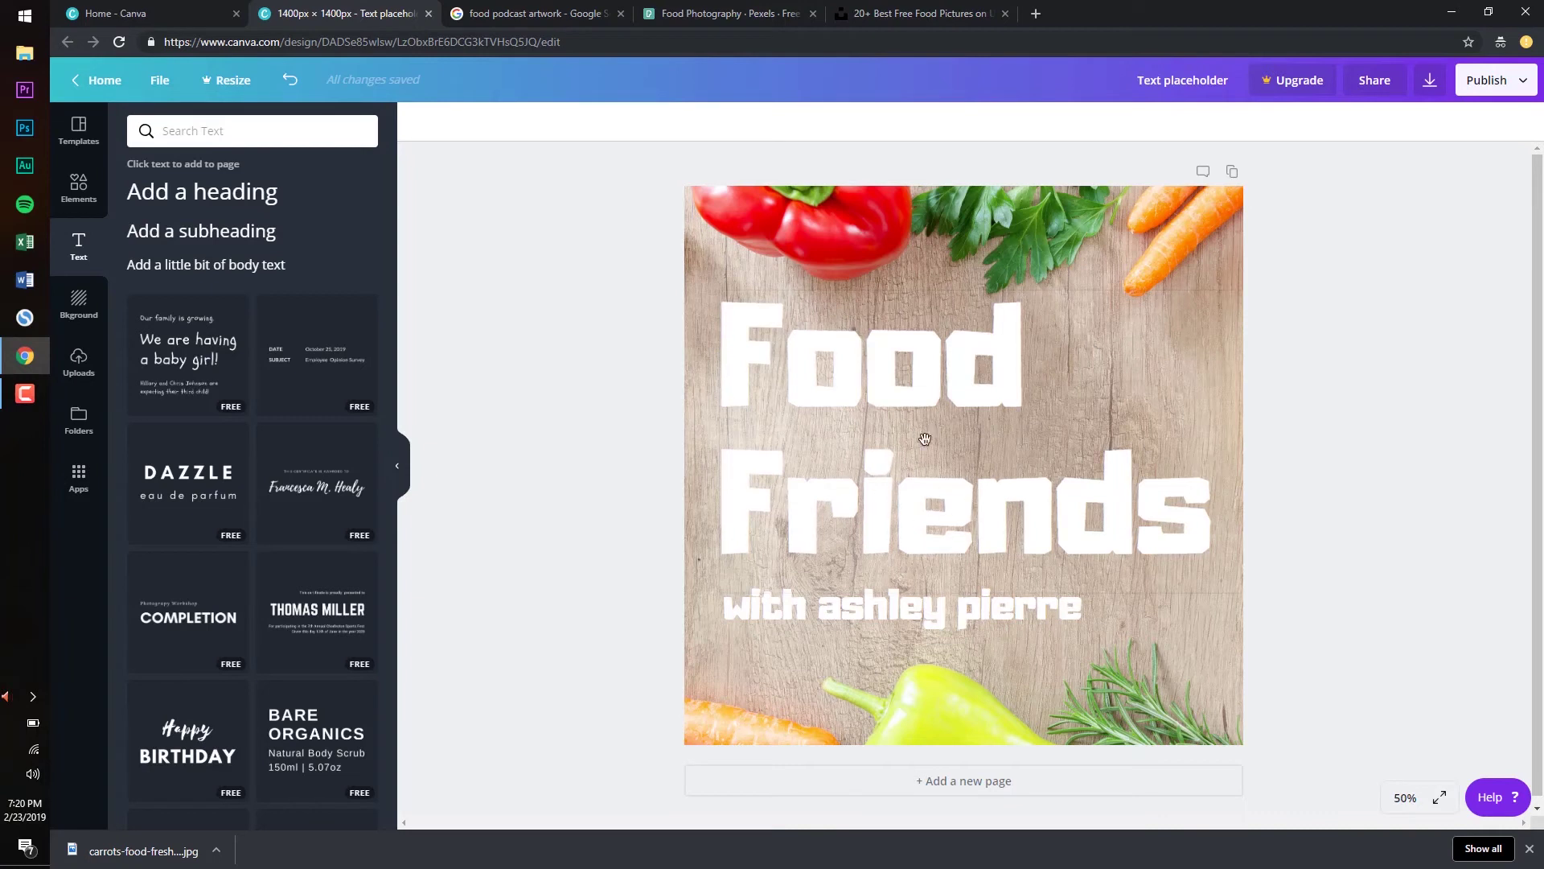
pyautogui.click(860, 400)
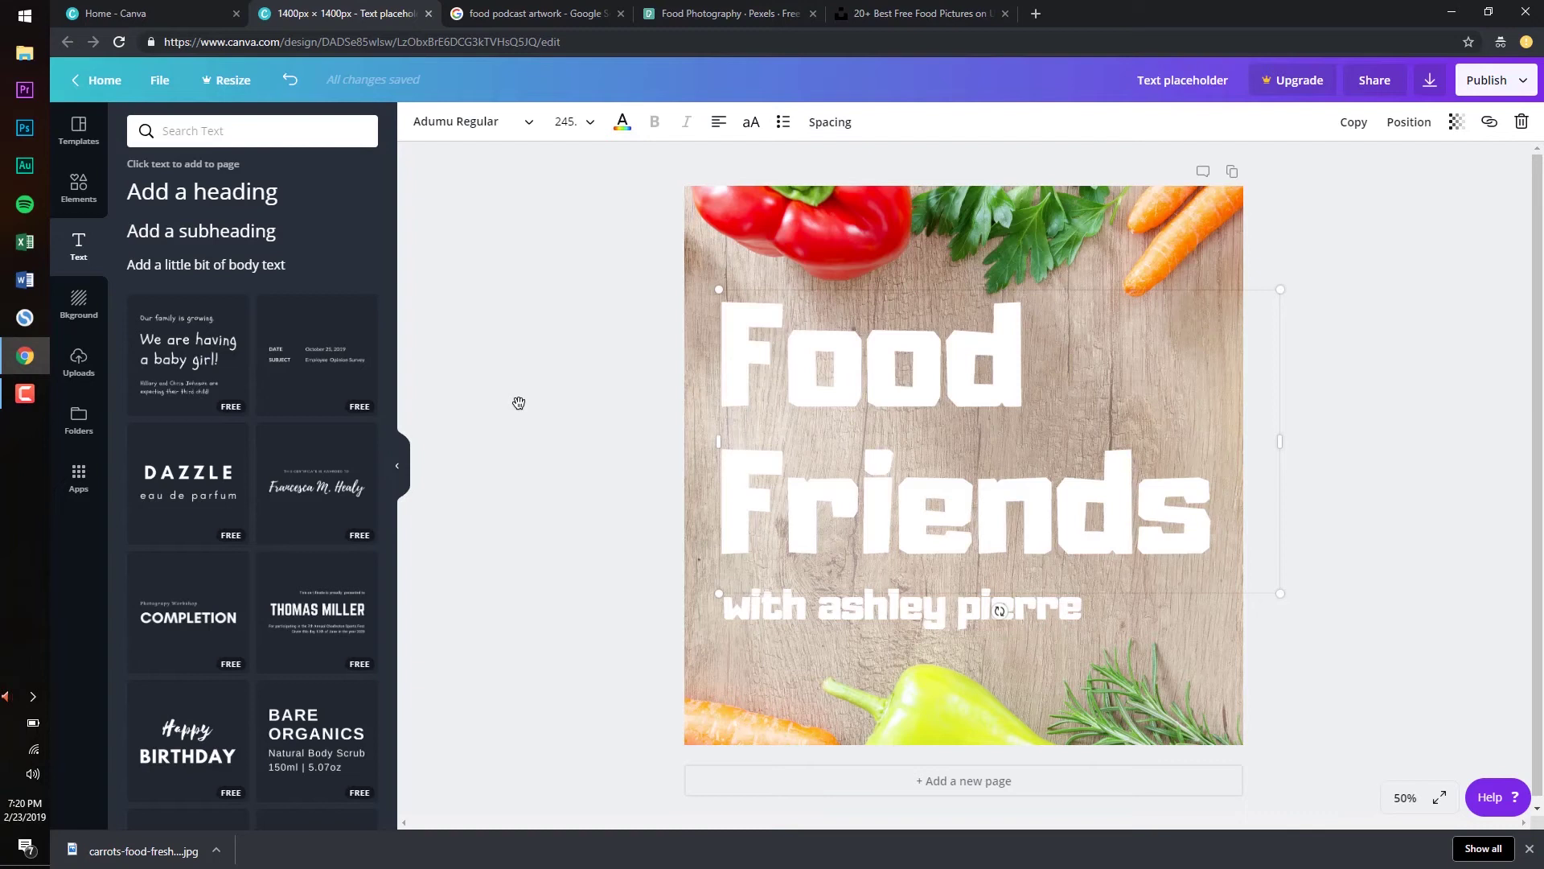
pyautogui.click(619, 424)
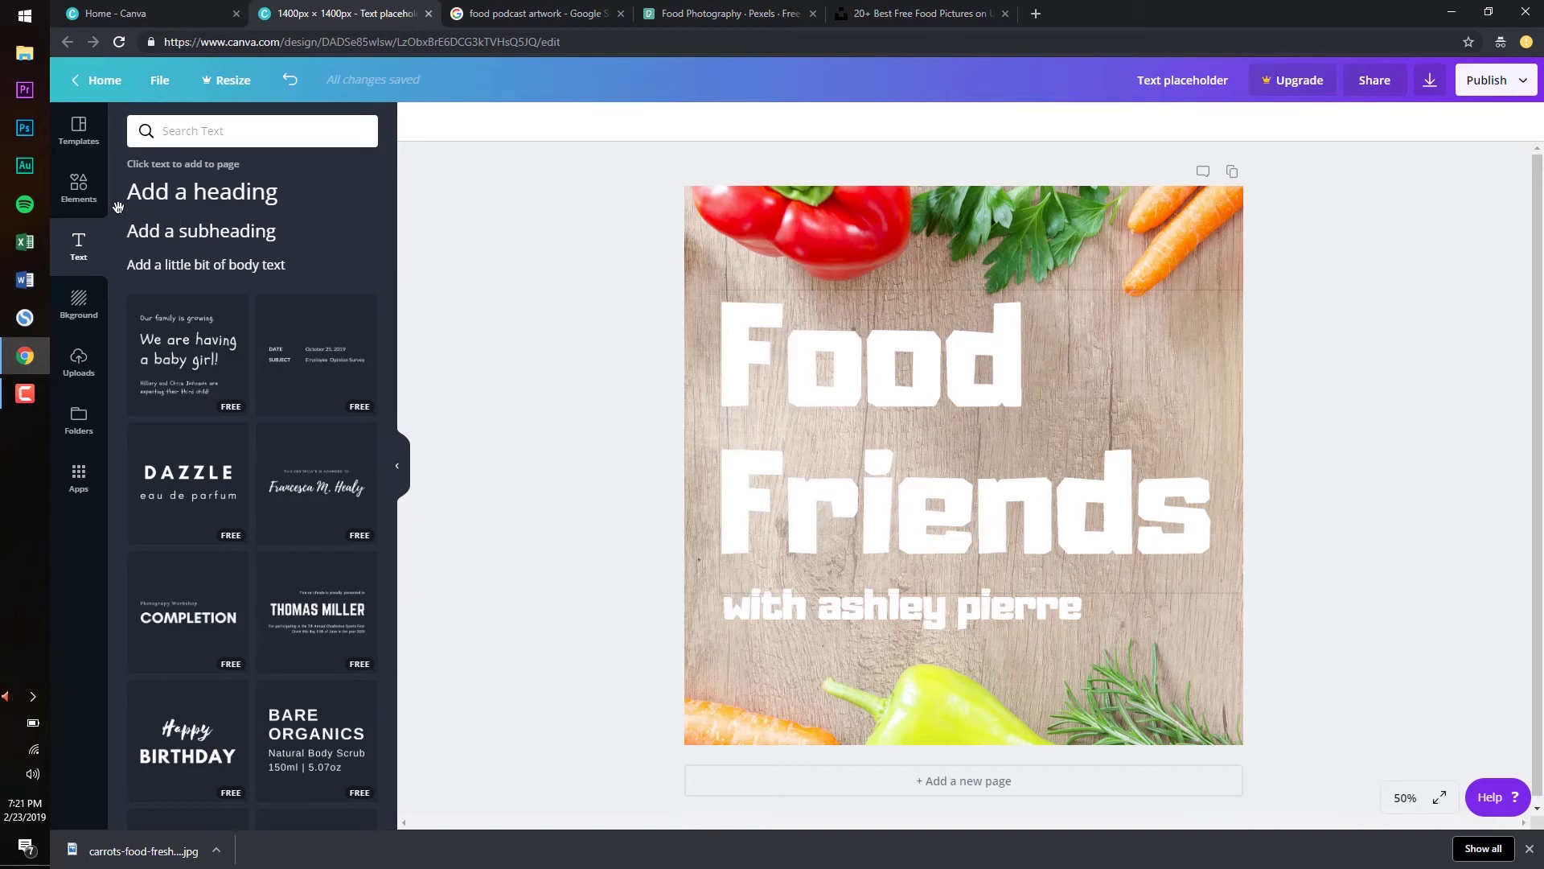
# Open the Elements library and scroll through its categories
pyautogui.click(79, 192)
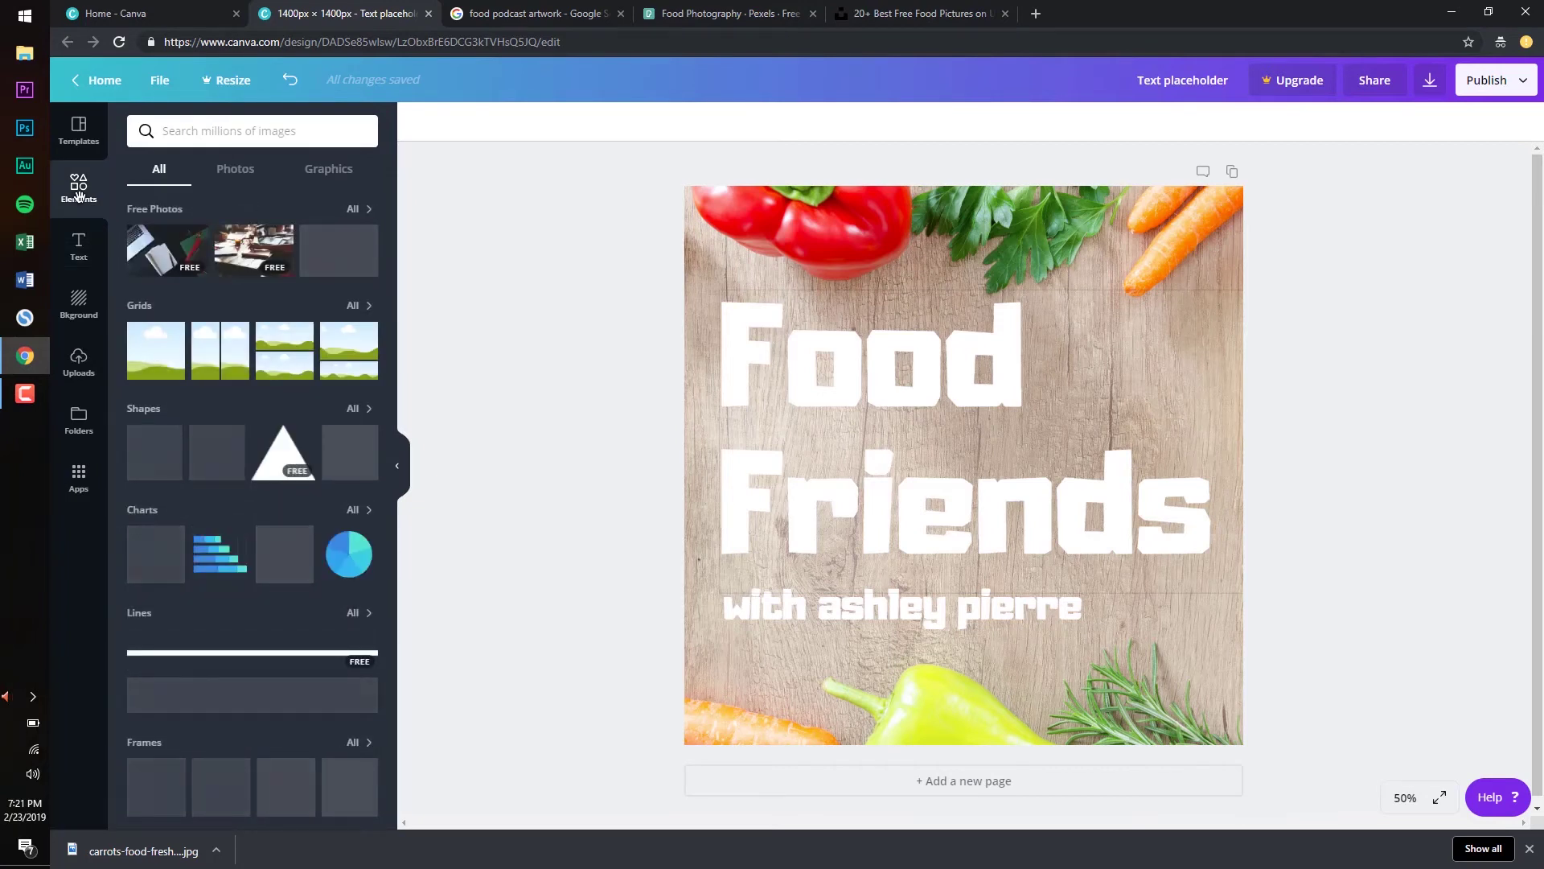
pyautogui.scroll(-4, 193, 453)
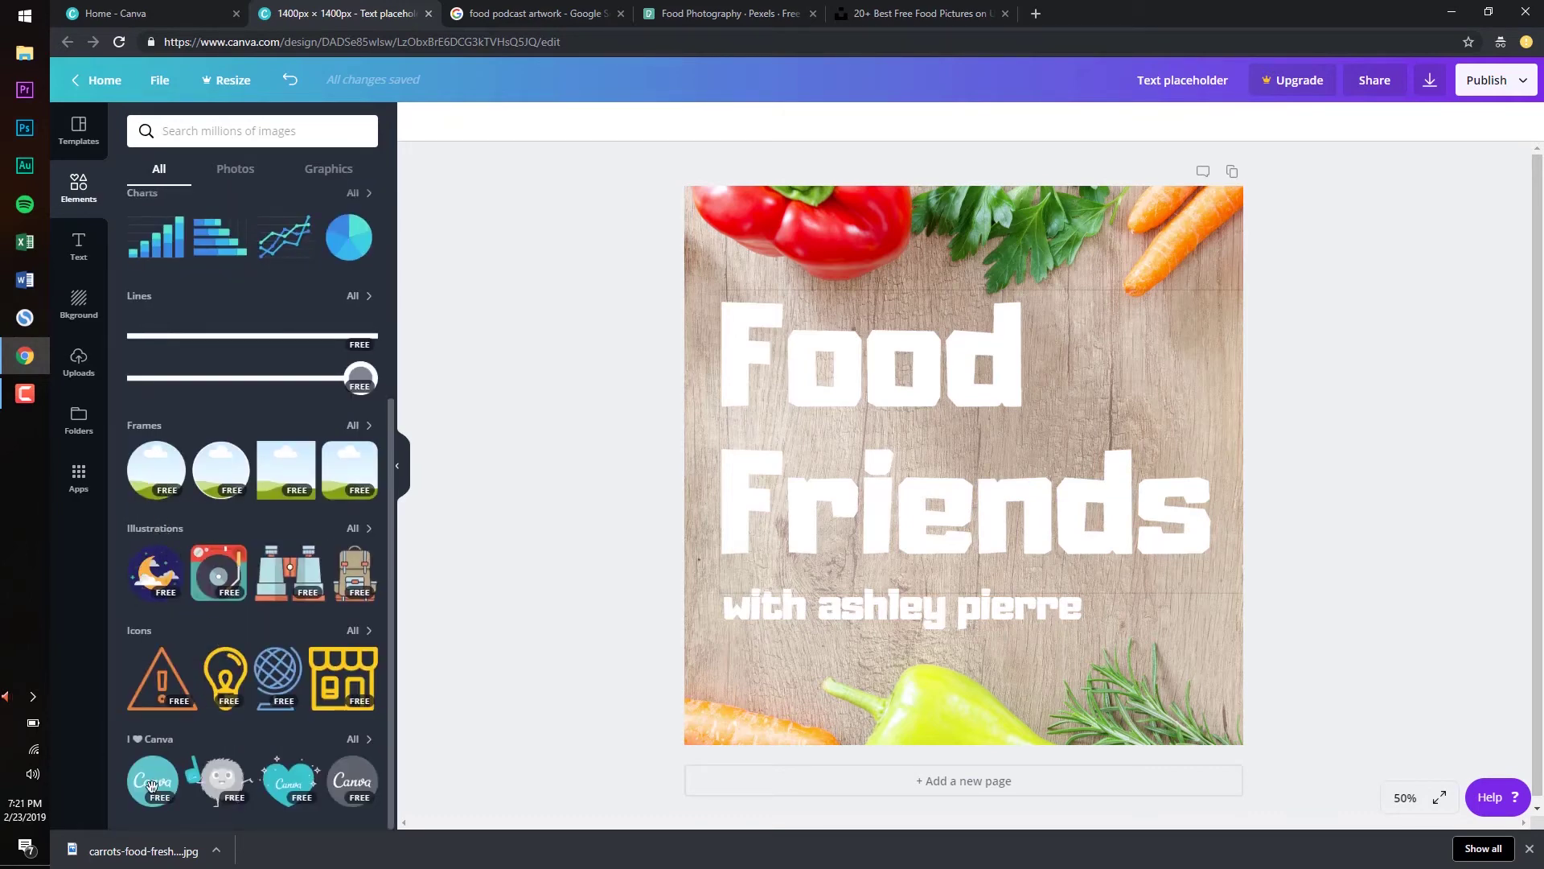
pyautogui.scroll(4, 209, 498)
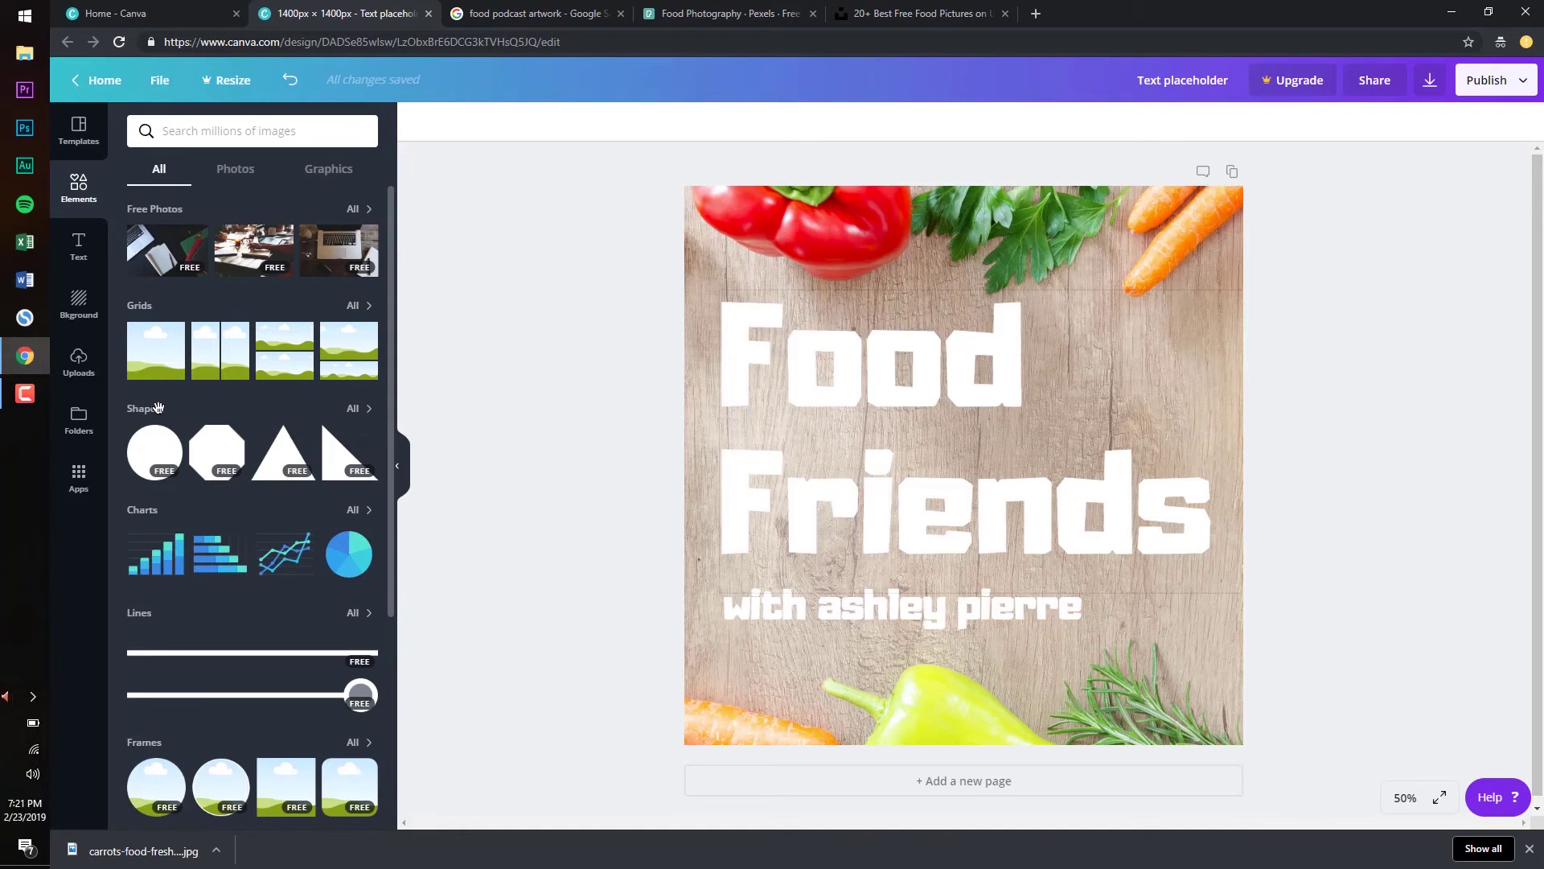
# Add a square shape and stretch it to cover the whole page
pyautogui.click(353, 410)
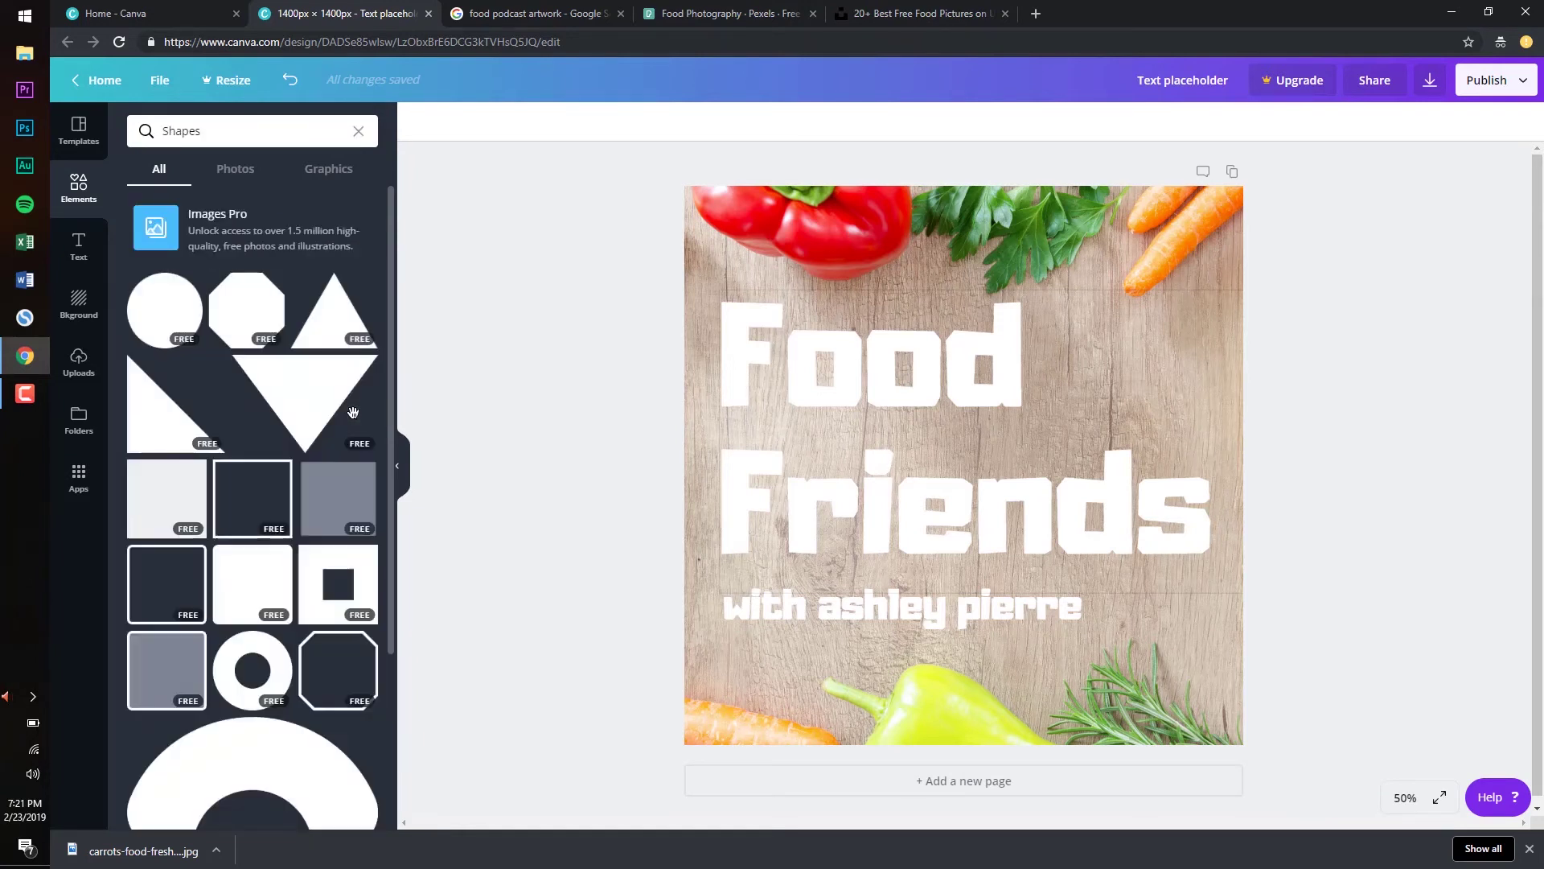
pyautogui.click(189, 469)
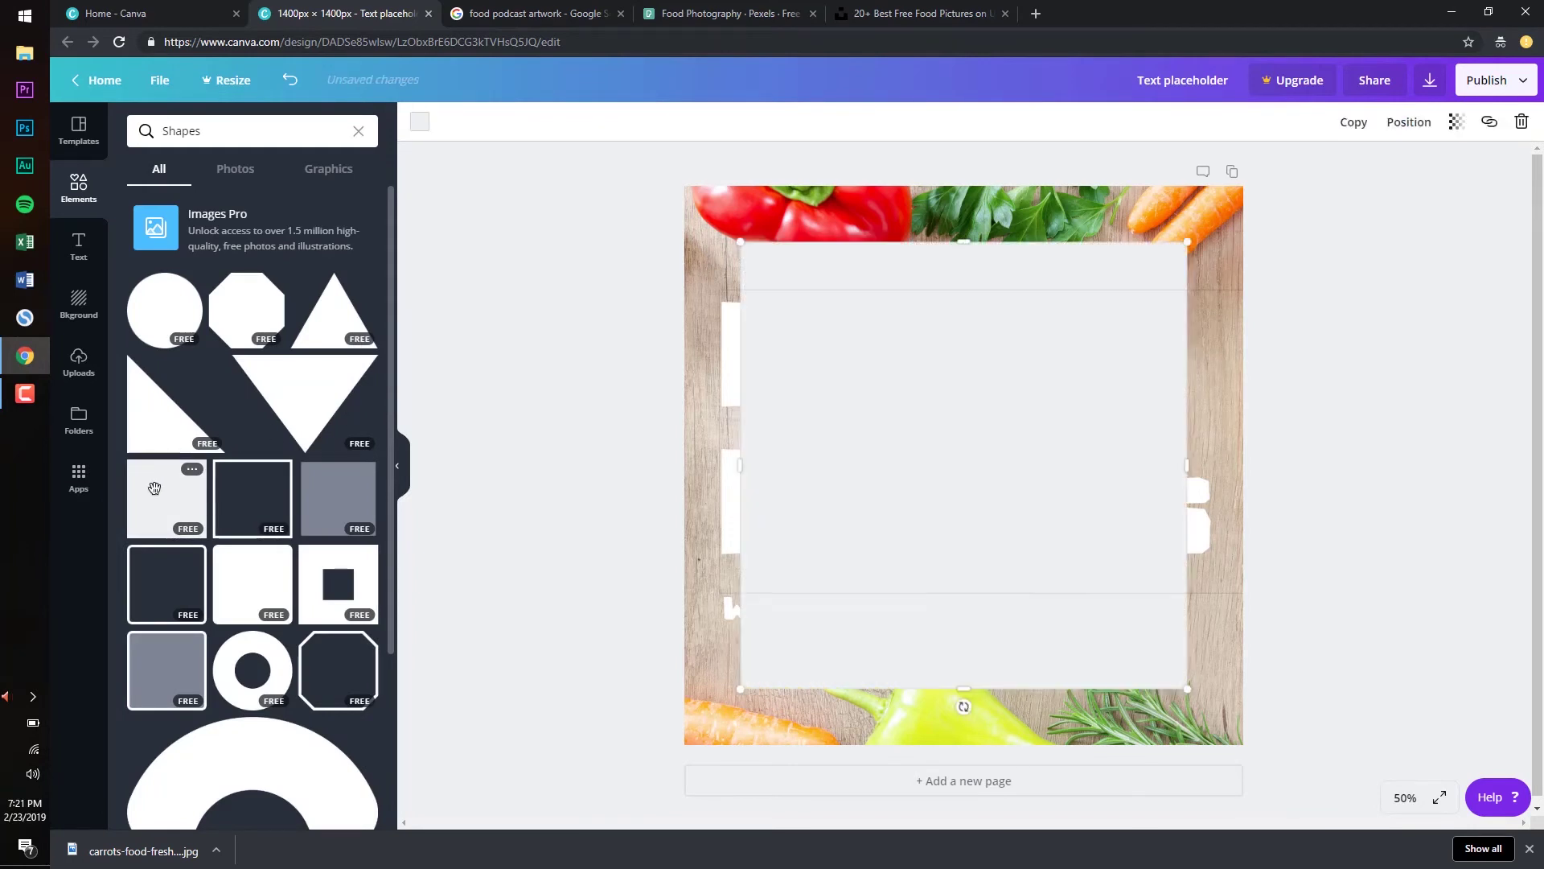
pyautogui.moveTo(886, 410); pyautogui.dragTo(836, 362)
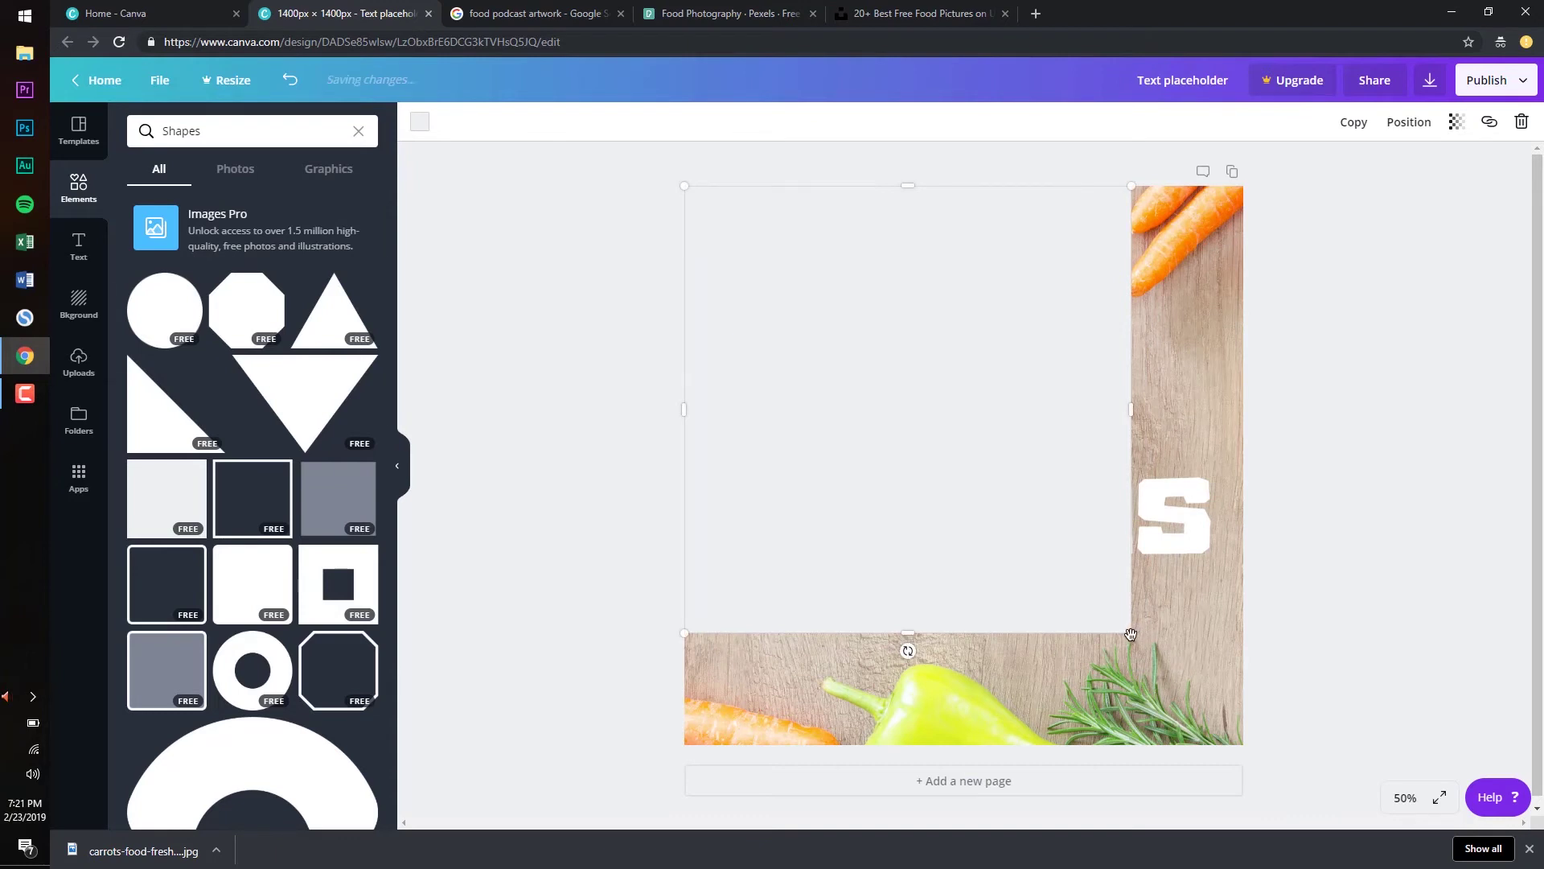
pyautogui.moveTo(1133, 634); pyautogui.dragTo(1248, 739)
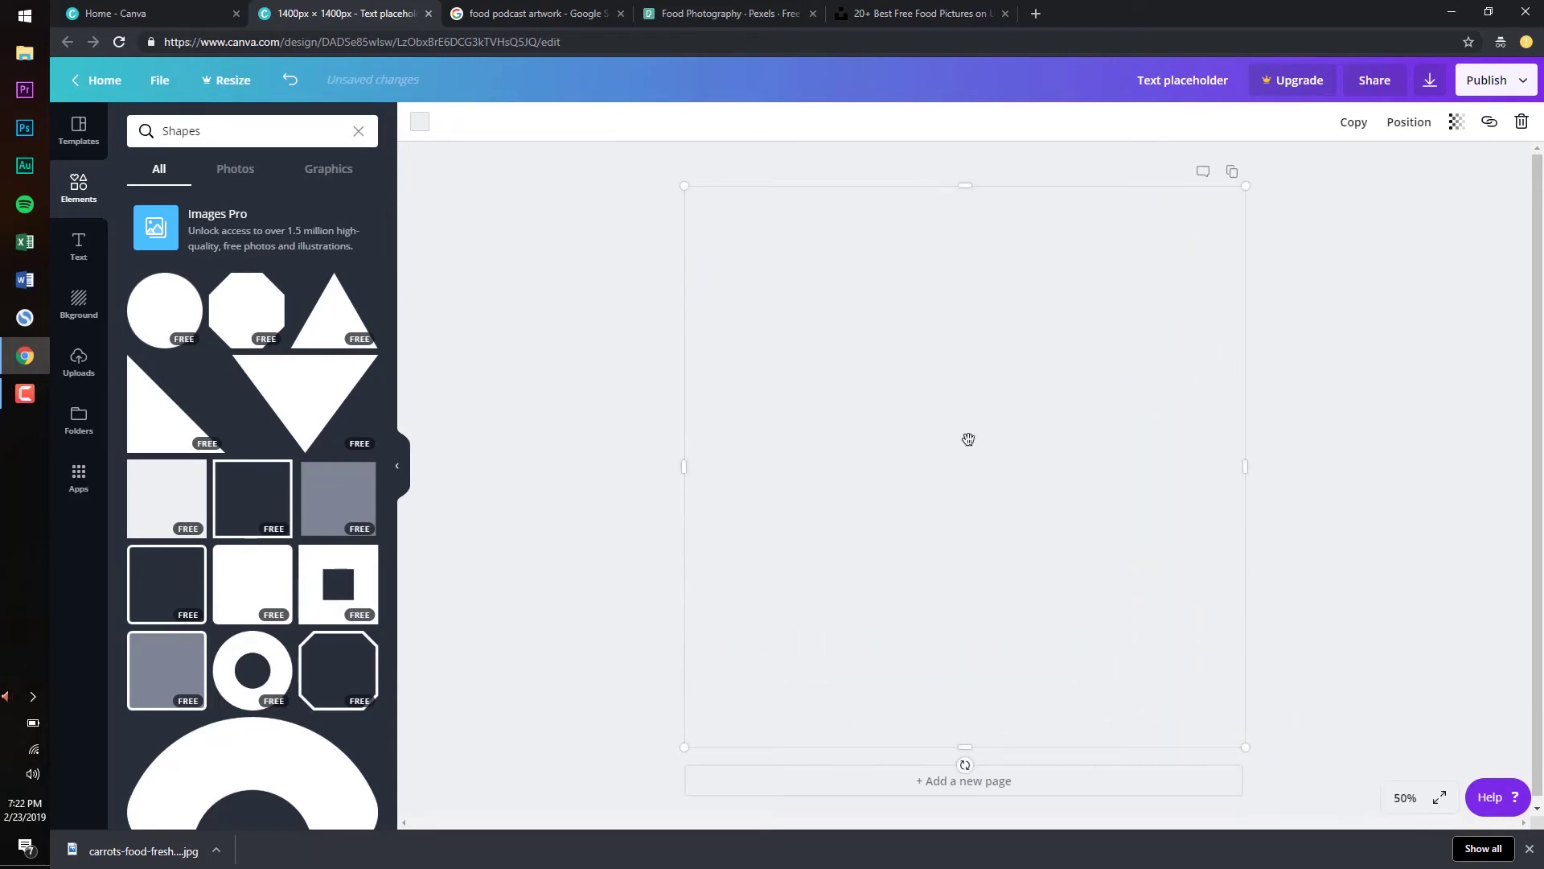
# Send the square behind the text and make it mostly see-through
pyautogui.click(1421, 127)
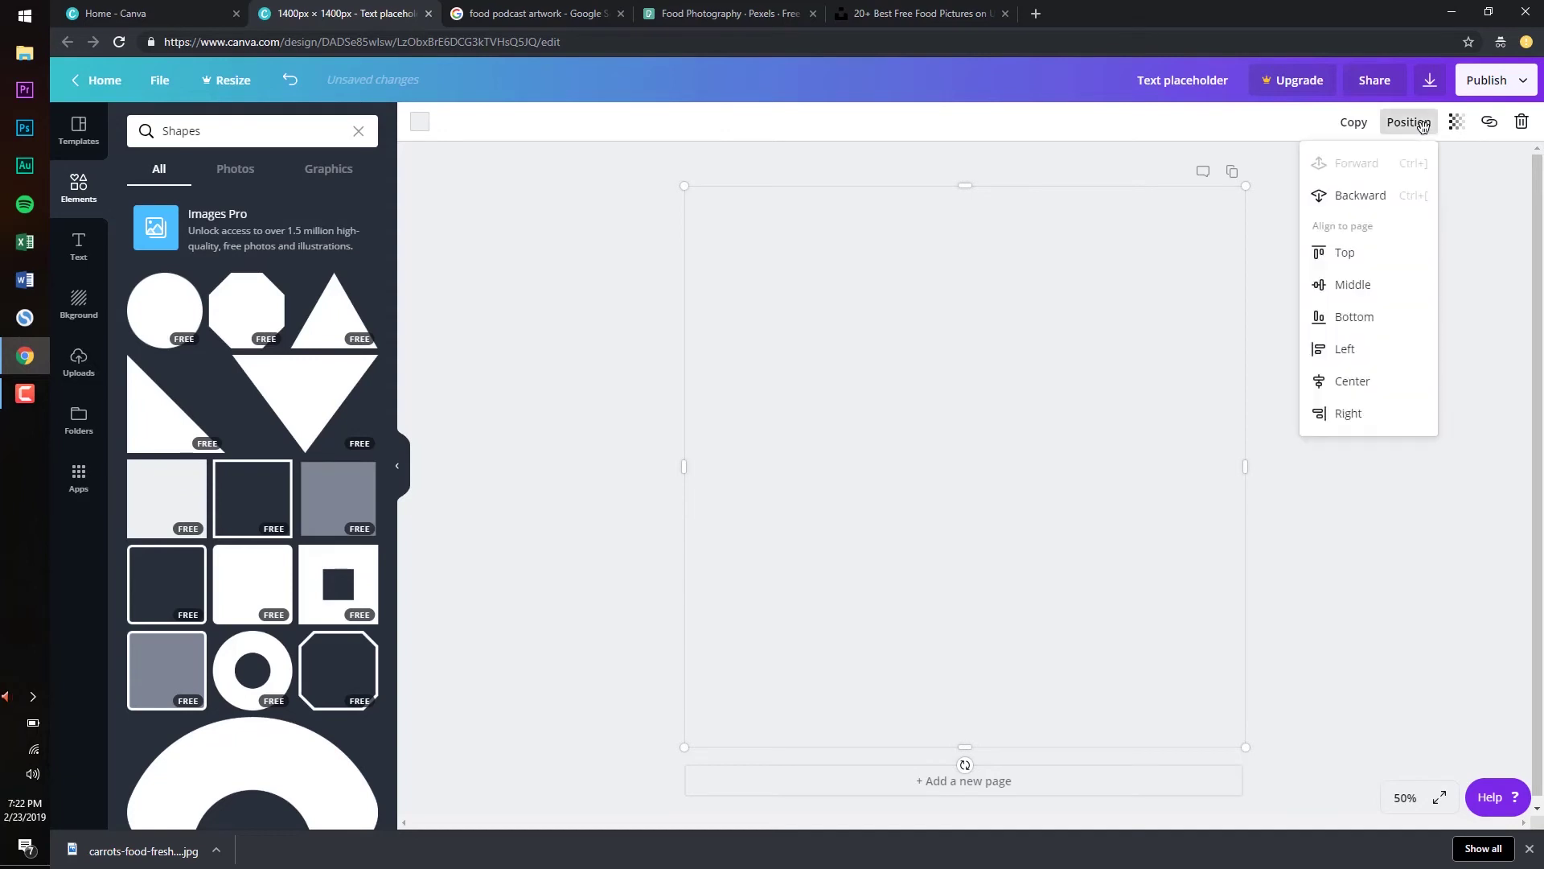
pyautogui.click(1383, 196)
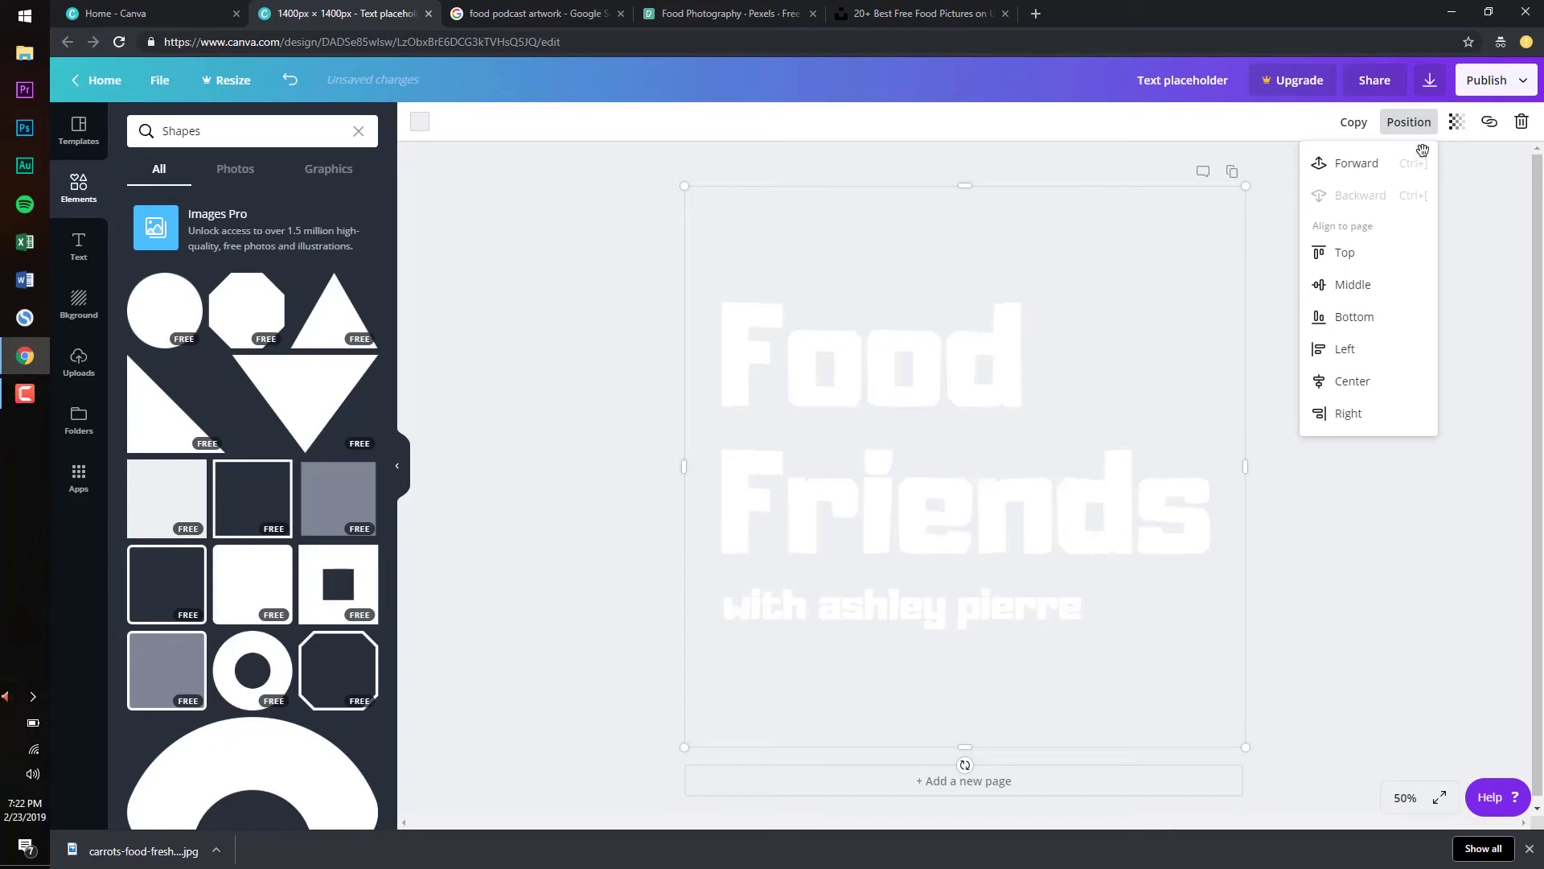
pyautogui.click(1456, 121)
pyautogui.moveTo(1410, 159); pyautogui.dragTo(1361, 162)
pyautogui.click(1140, 258)
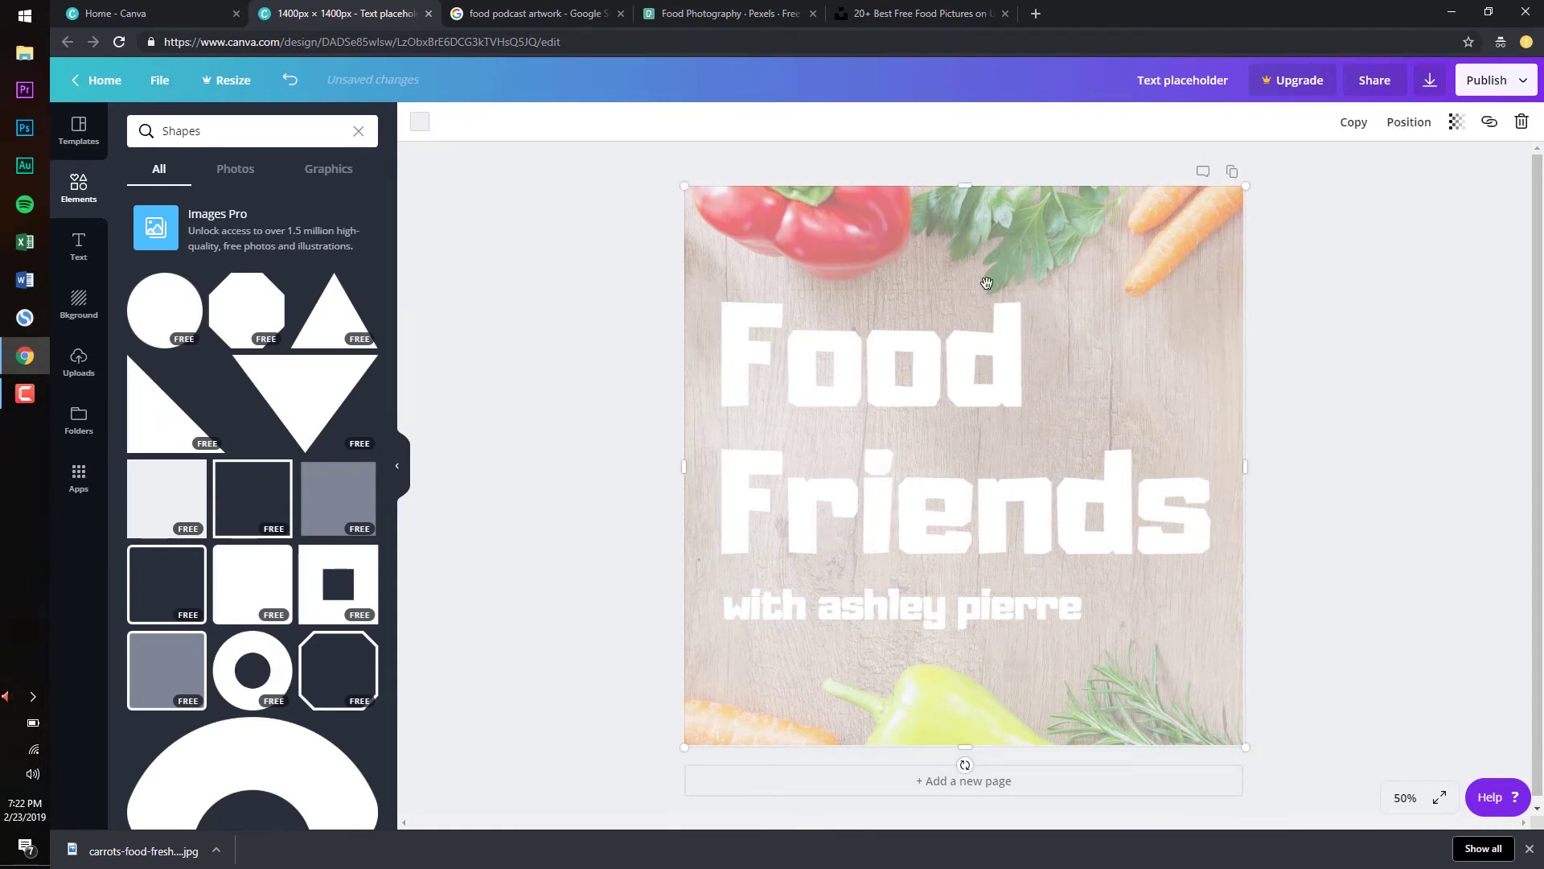
# Colour the overlay square black
pyautogui.click(419, 122)
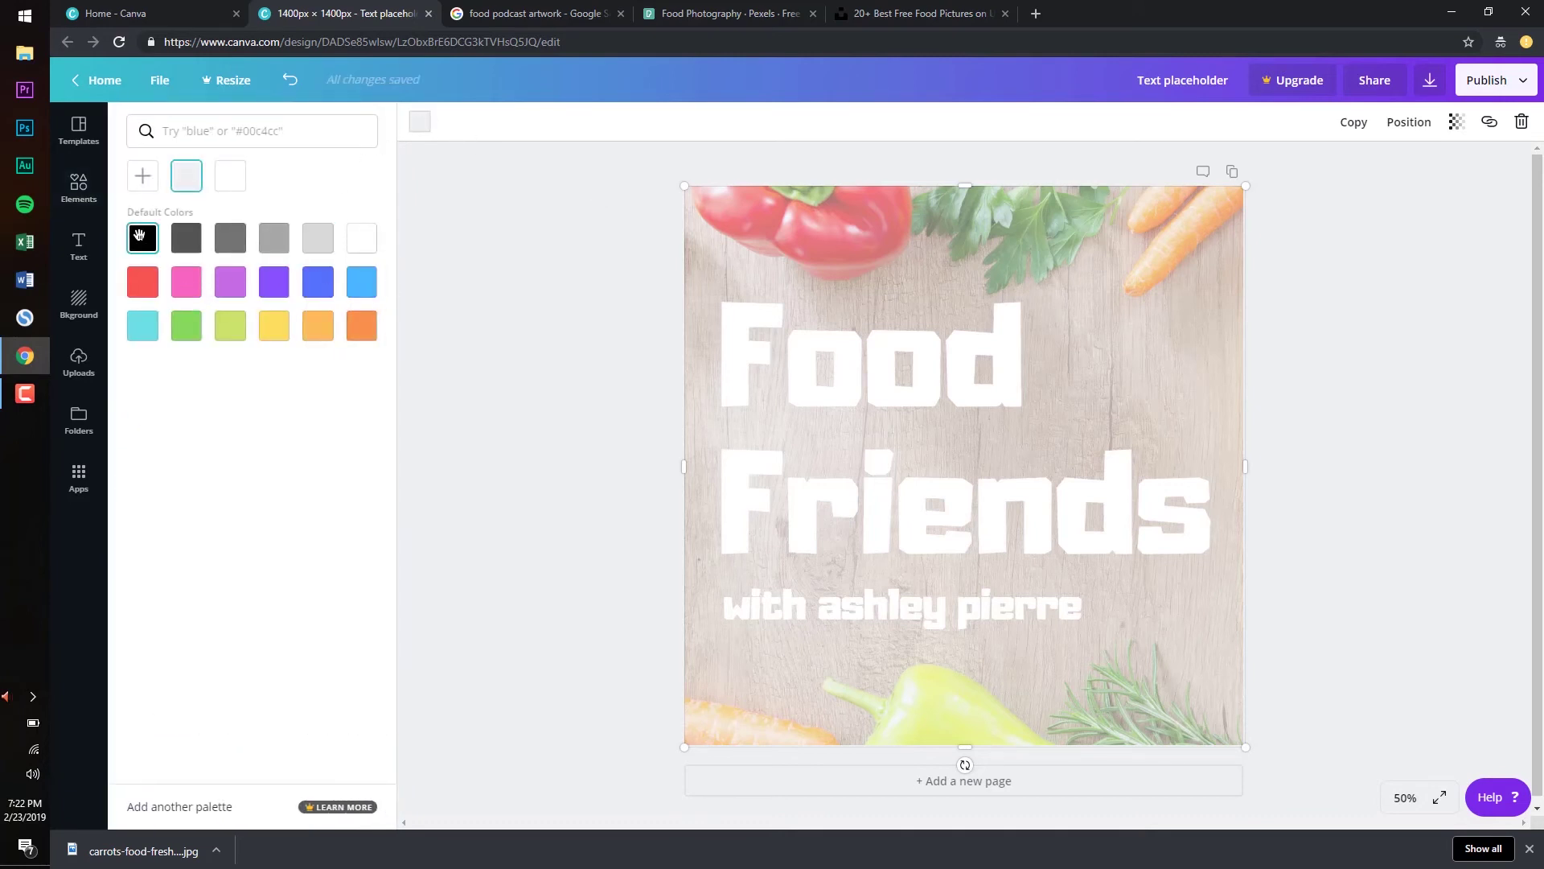
pyautogui.click(143, 239)
pyautogui.click(590, 231)
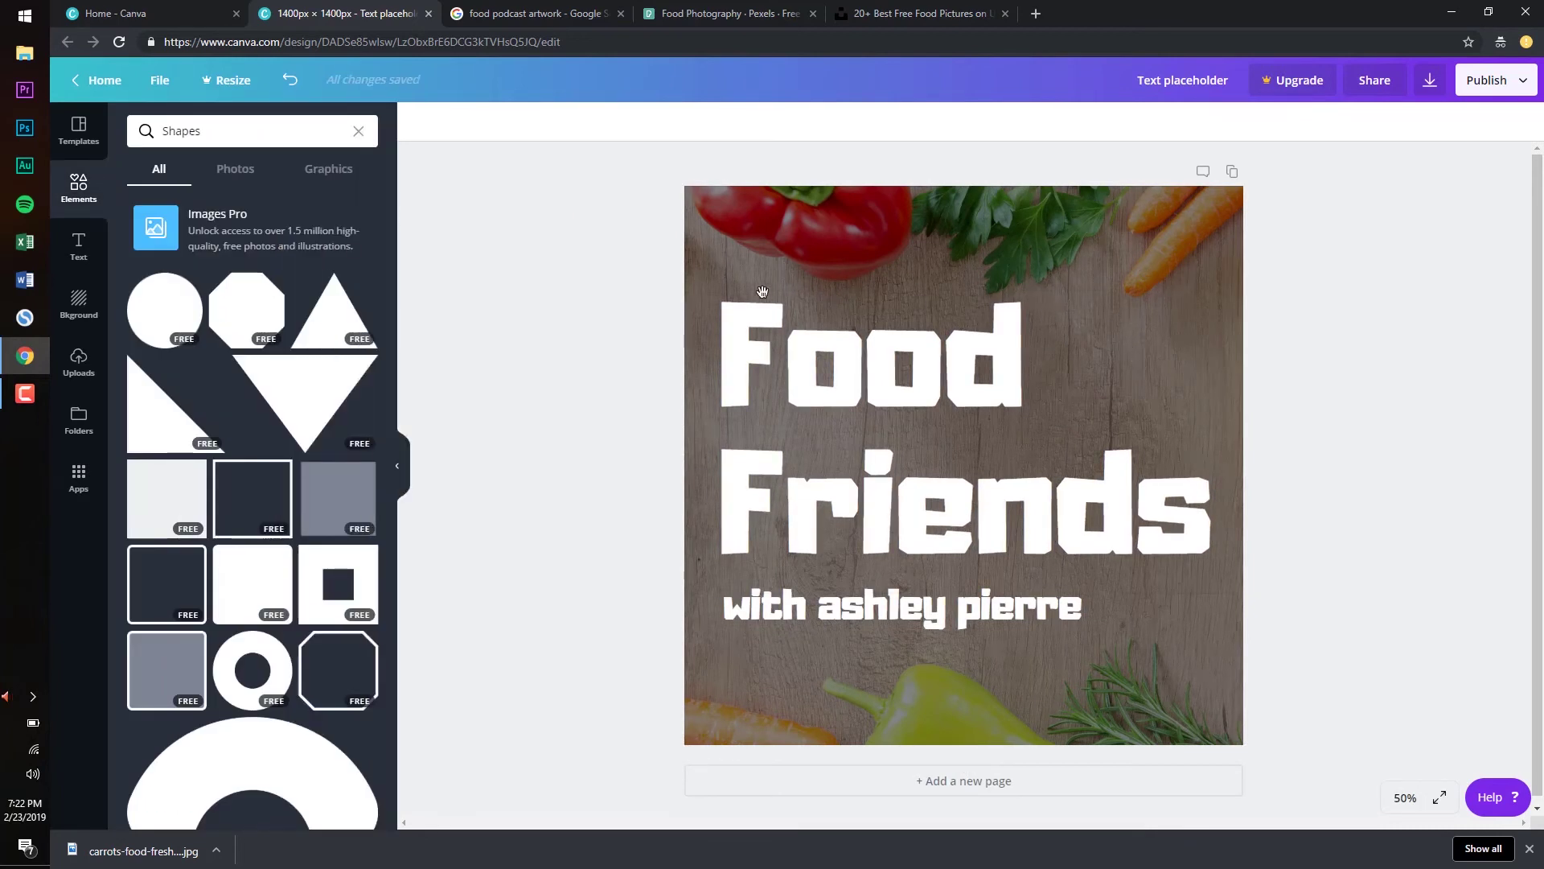
# Preview red, pink, purple, blue and orange tints on the overlay, then return to black
pyautogui.click(700, 332)
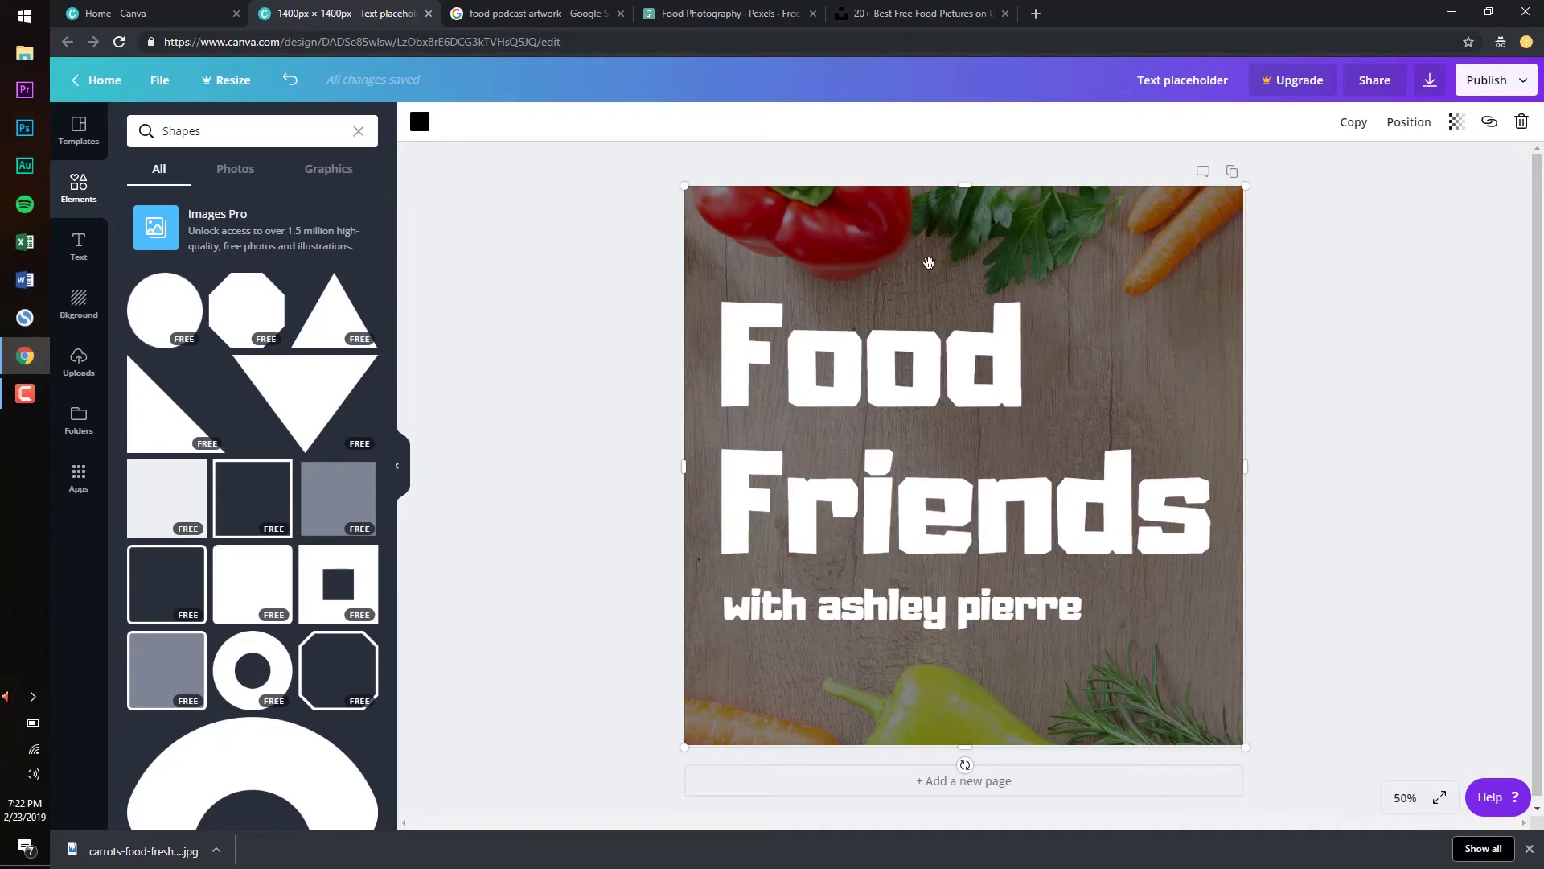
pyautogui.click(419, 127)
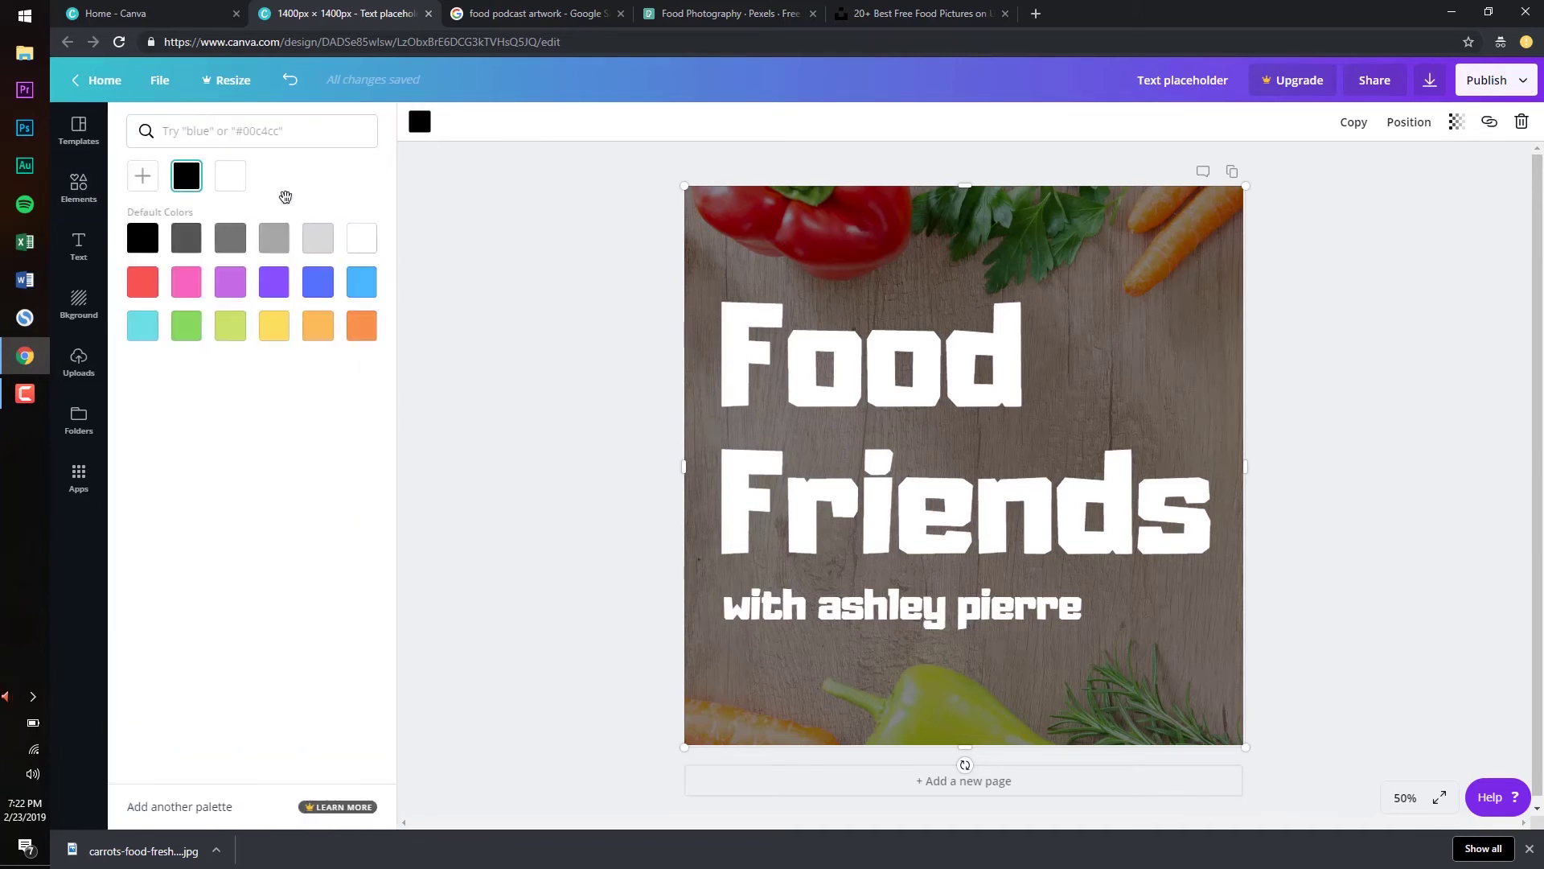
pyautogui.click(140, 280)
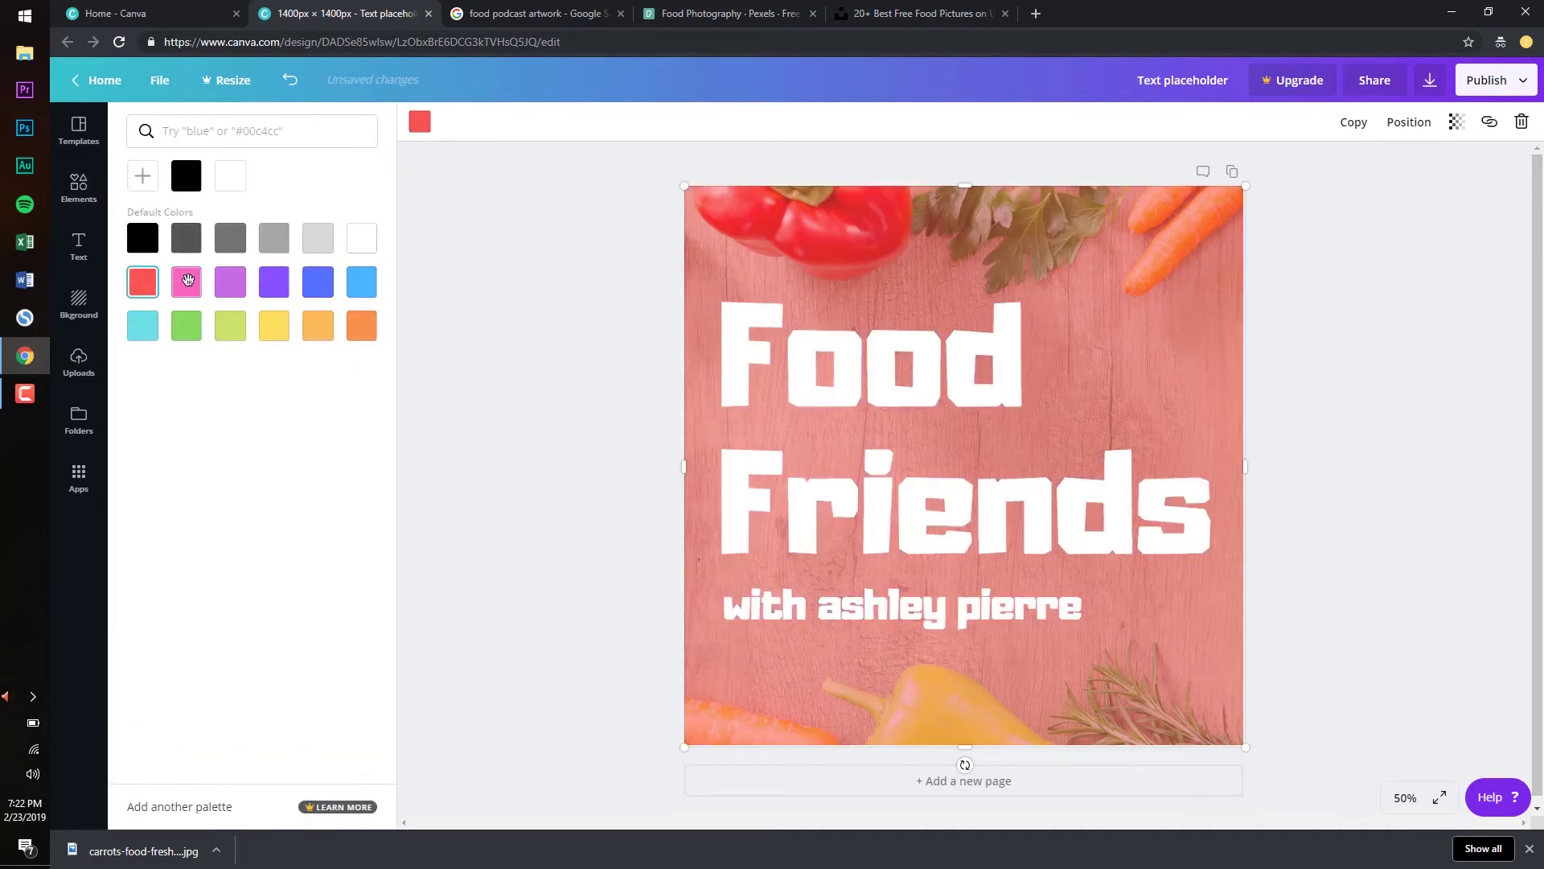
pyautogui.click(184, 278)
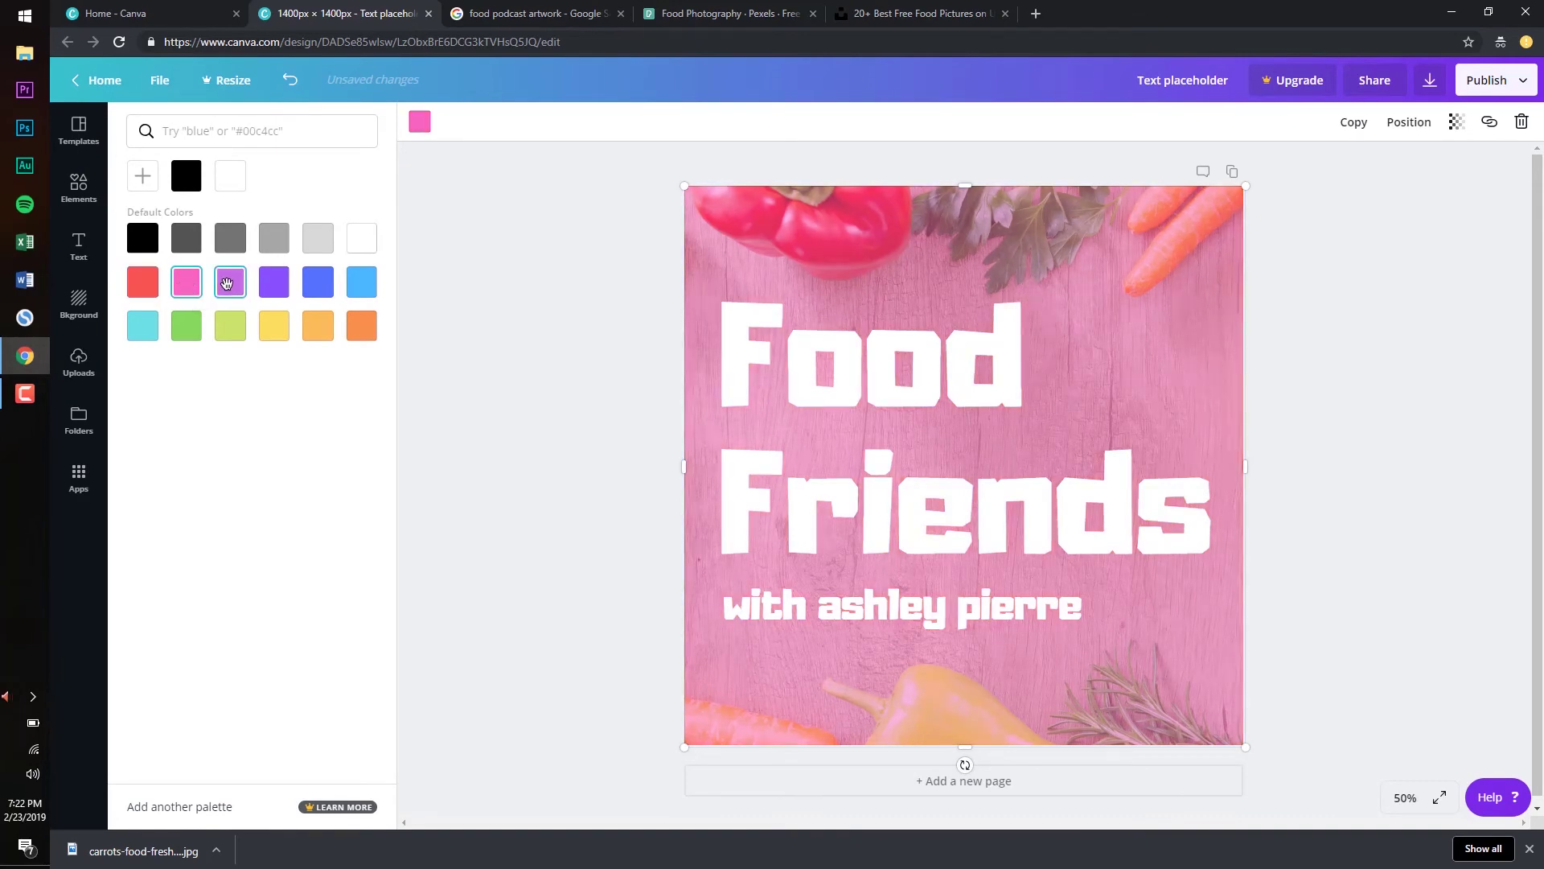
pyautogui.click(230, 281)
pyautogui.click(361, 281)
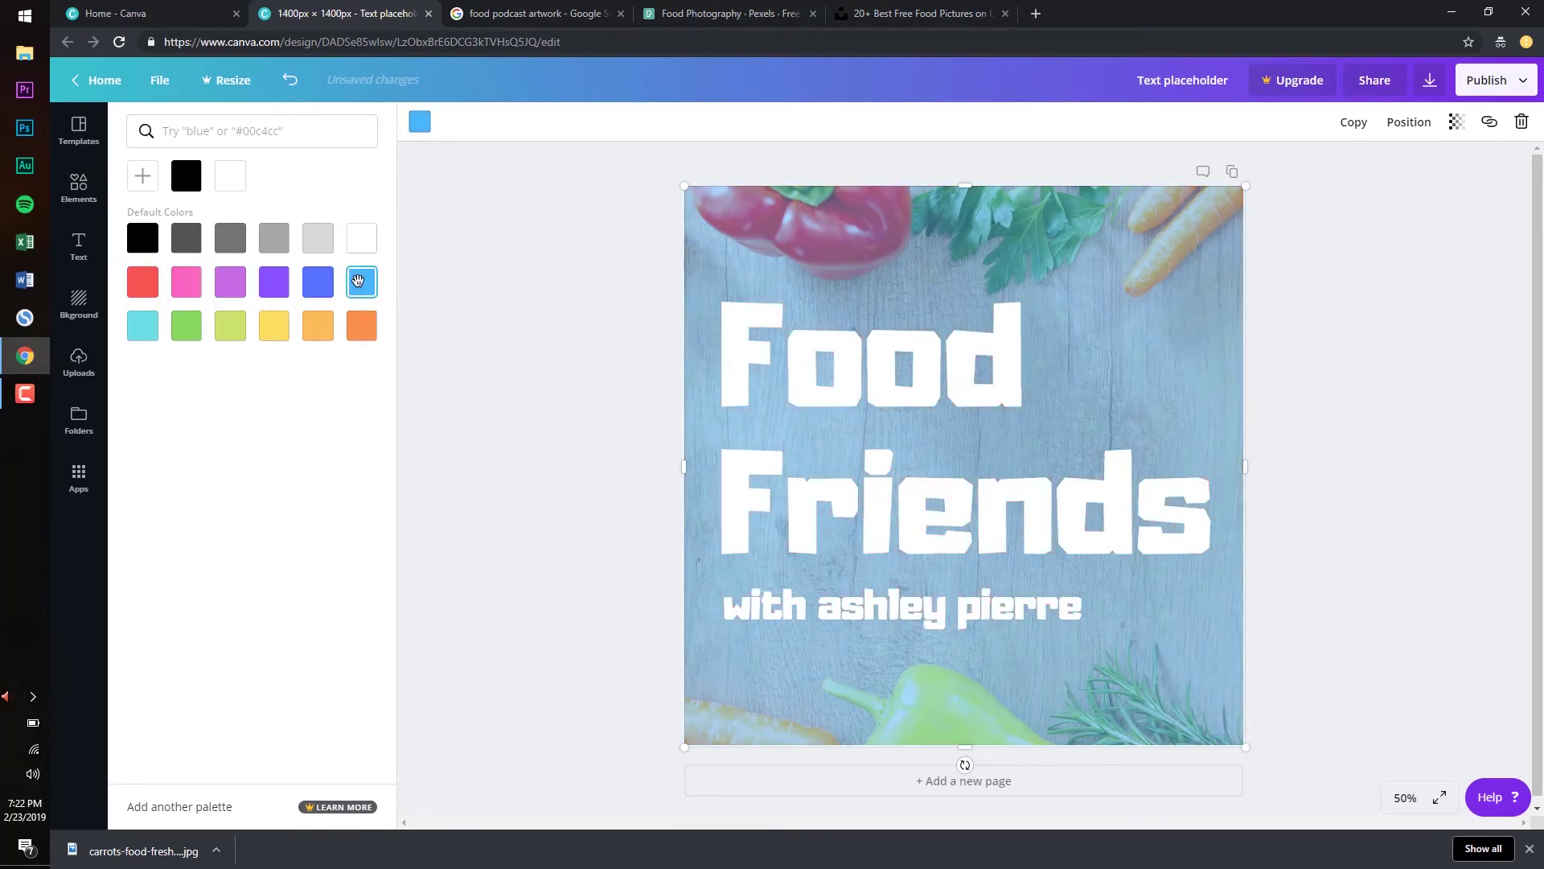
pyautogui.click(326, 322)
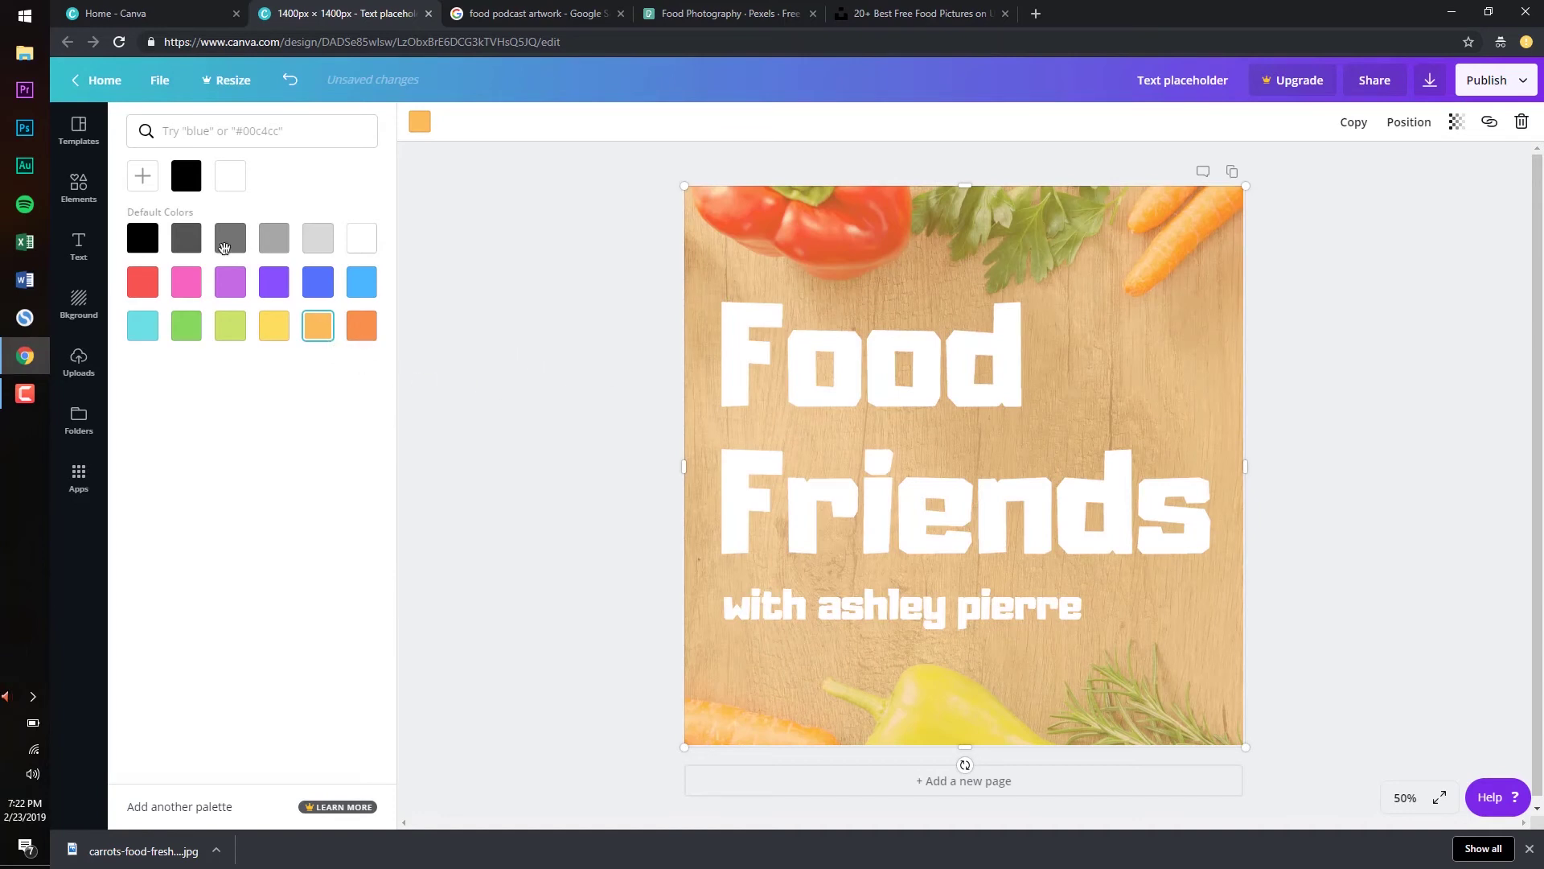
pyautogui.click(143, 238)
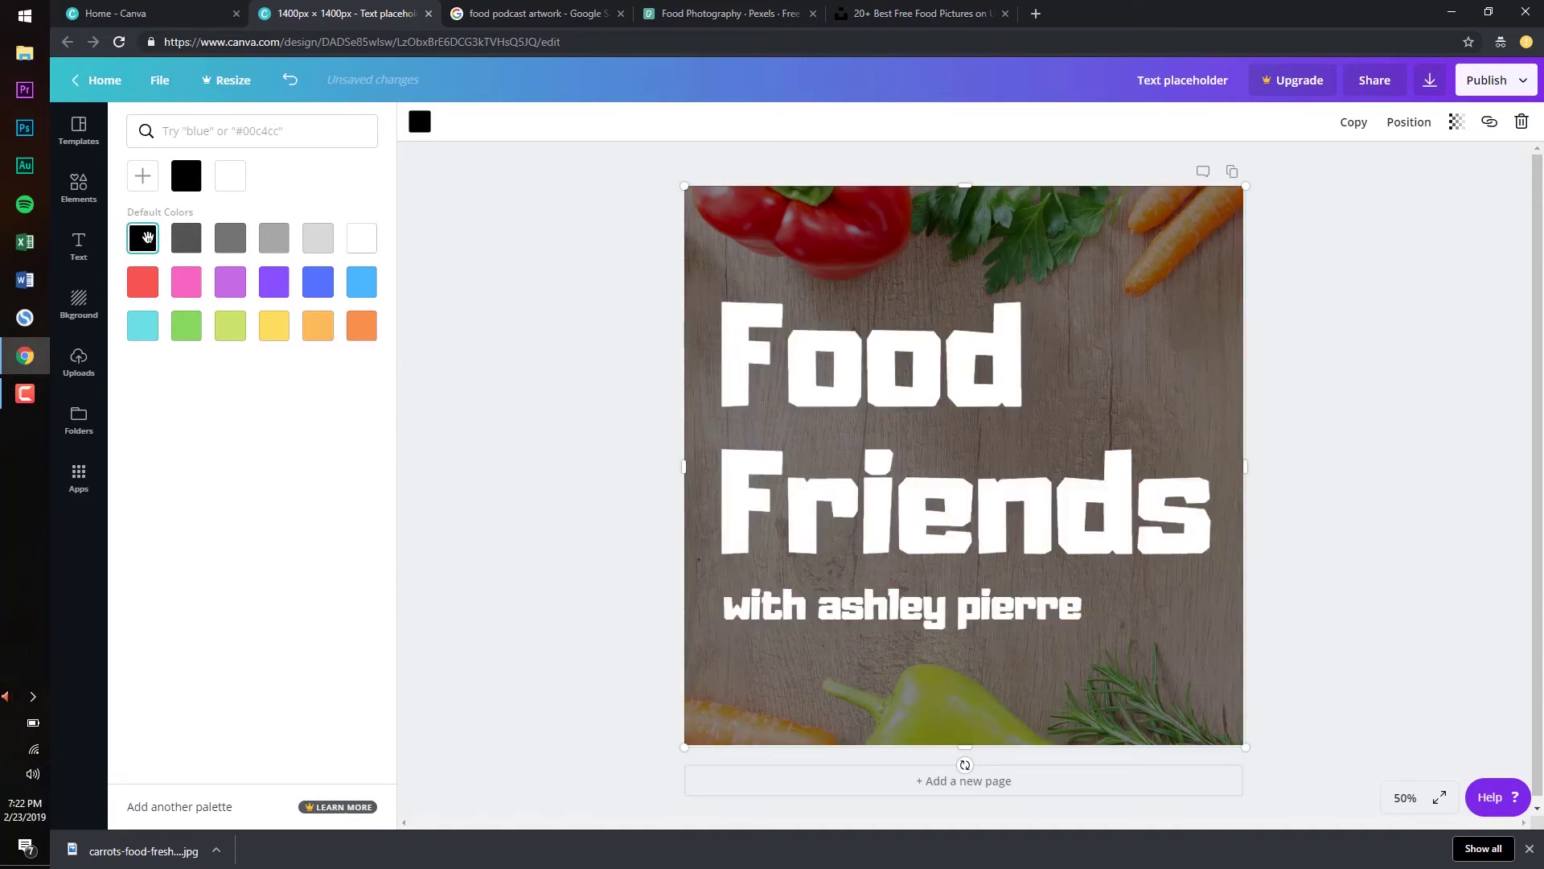
pyautogui.click(525, 265)
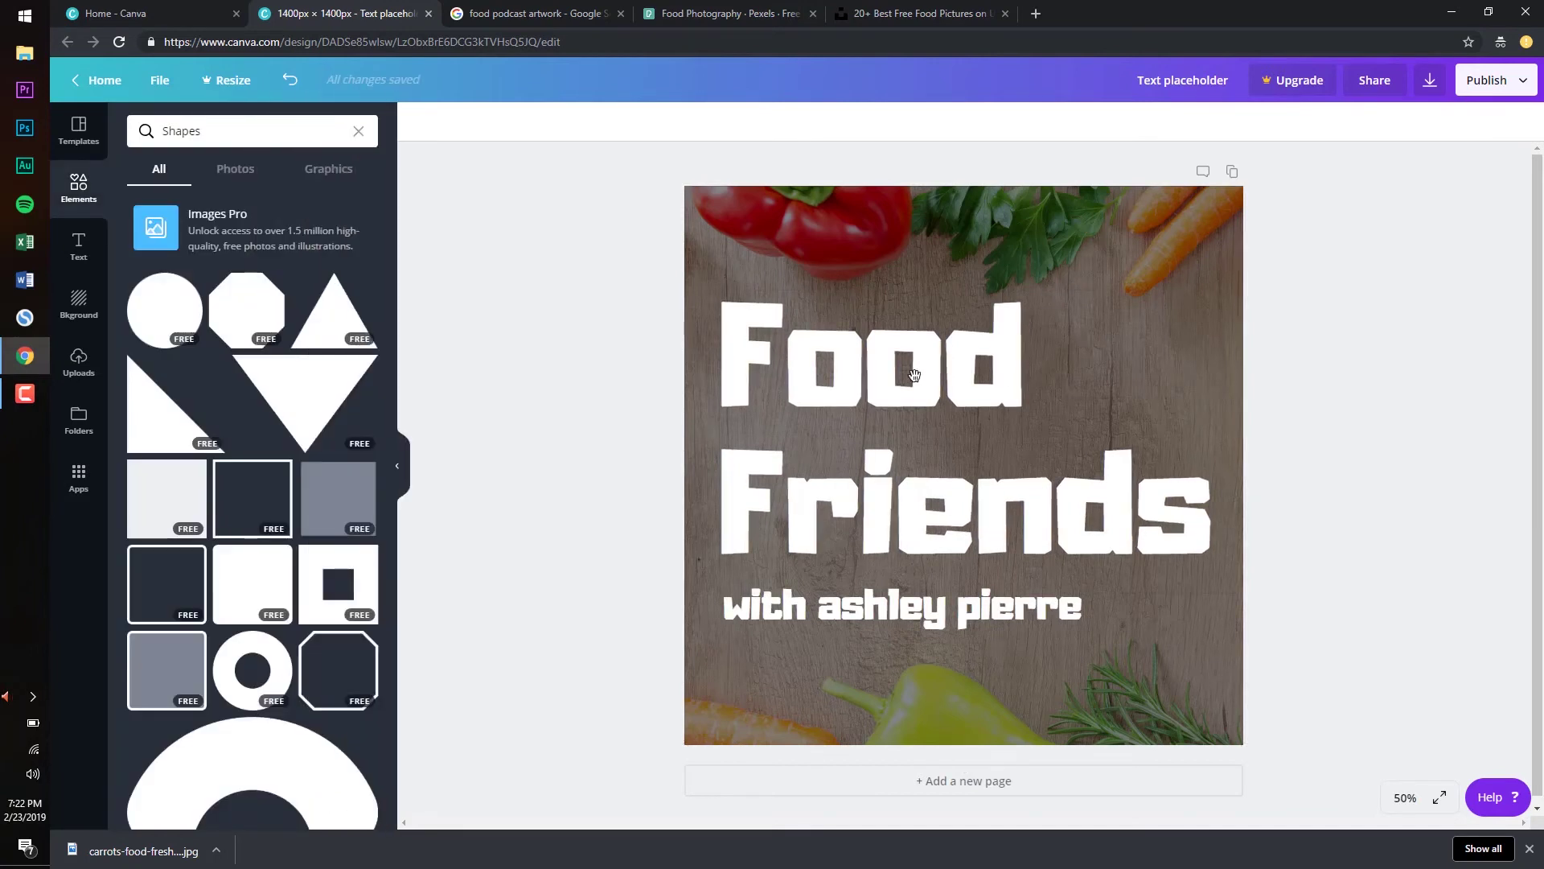
# Click into the Food Friends title, then select the dark overlay behind it
pyautogui.click(824, 357)
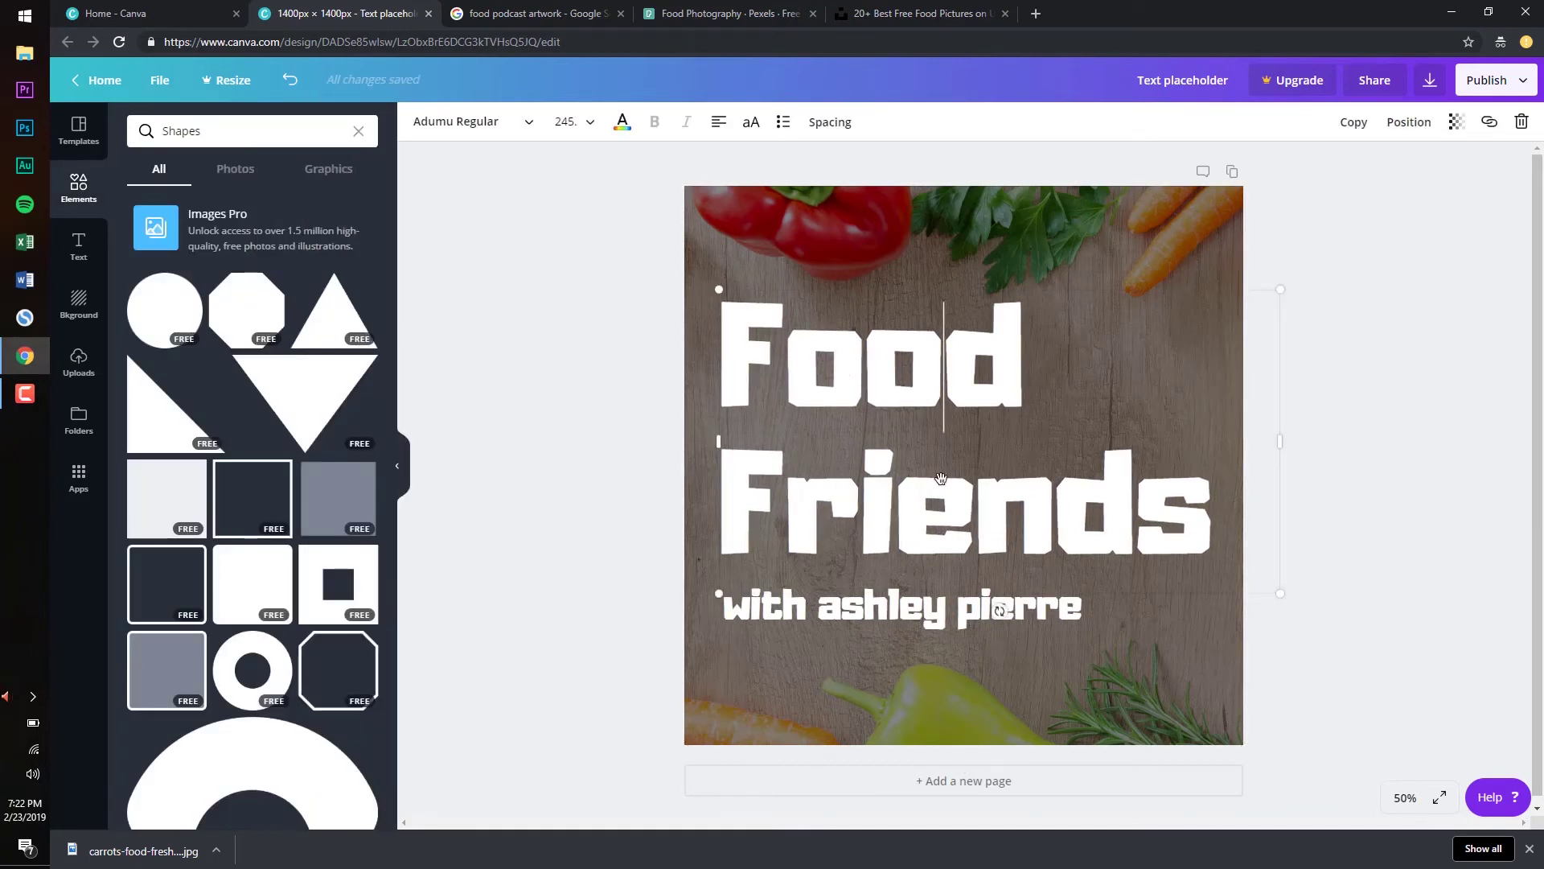
pyautogui.click(633, 342)
pyautogui.click(925, 359)
pyautogui.click(865, 247)
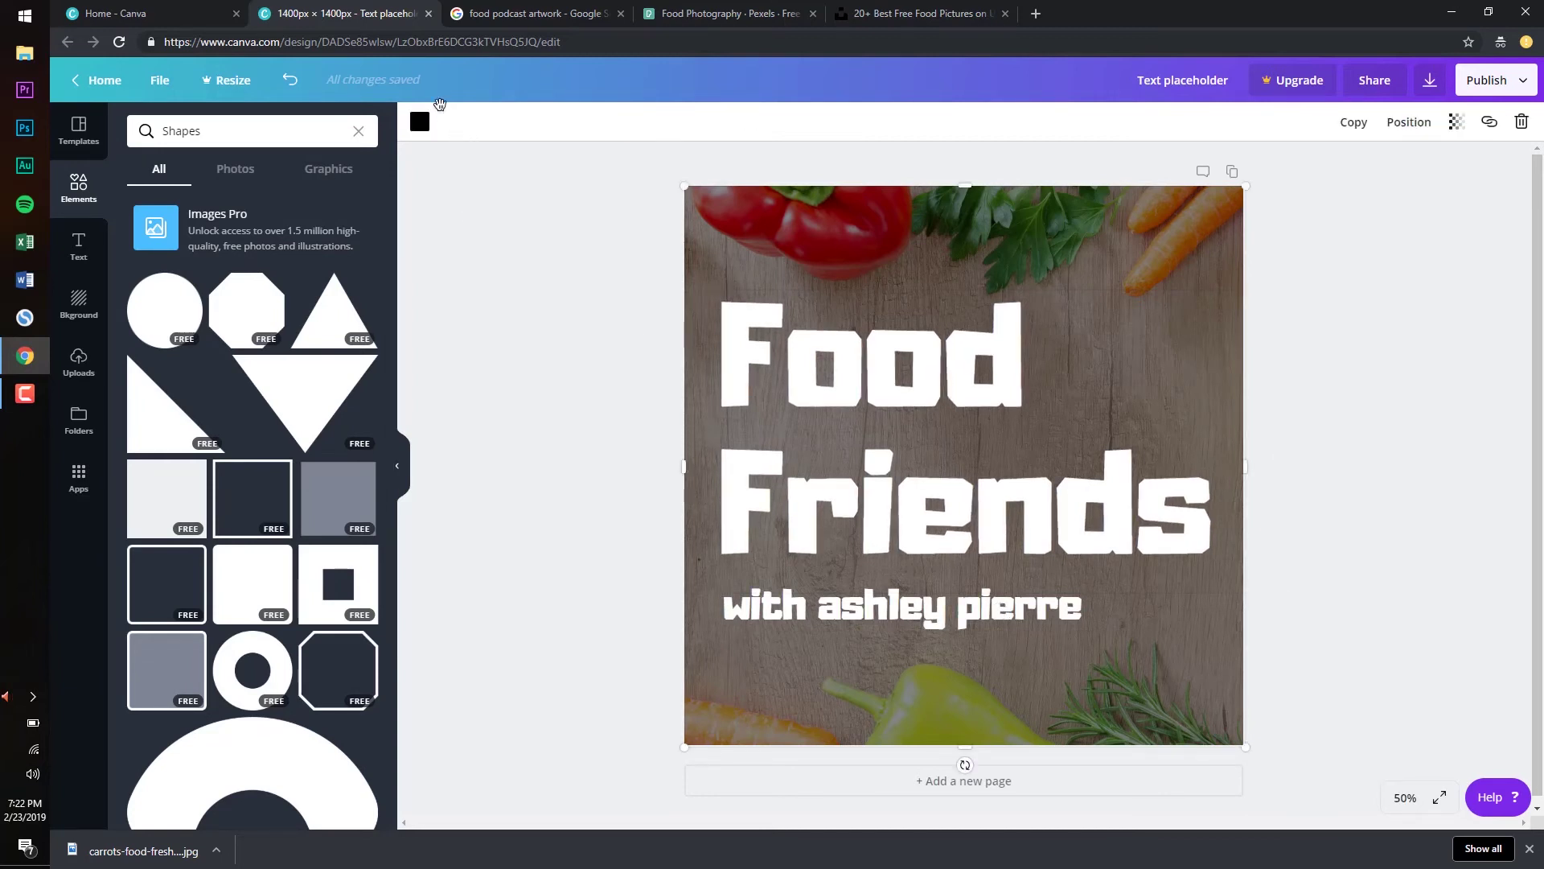
# Fade the black overlay's transparency down to 0
pyautogui.click(422, 121)
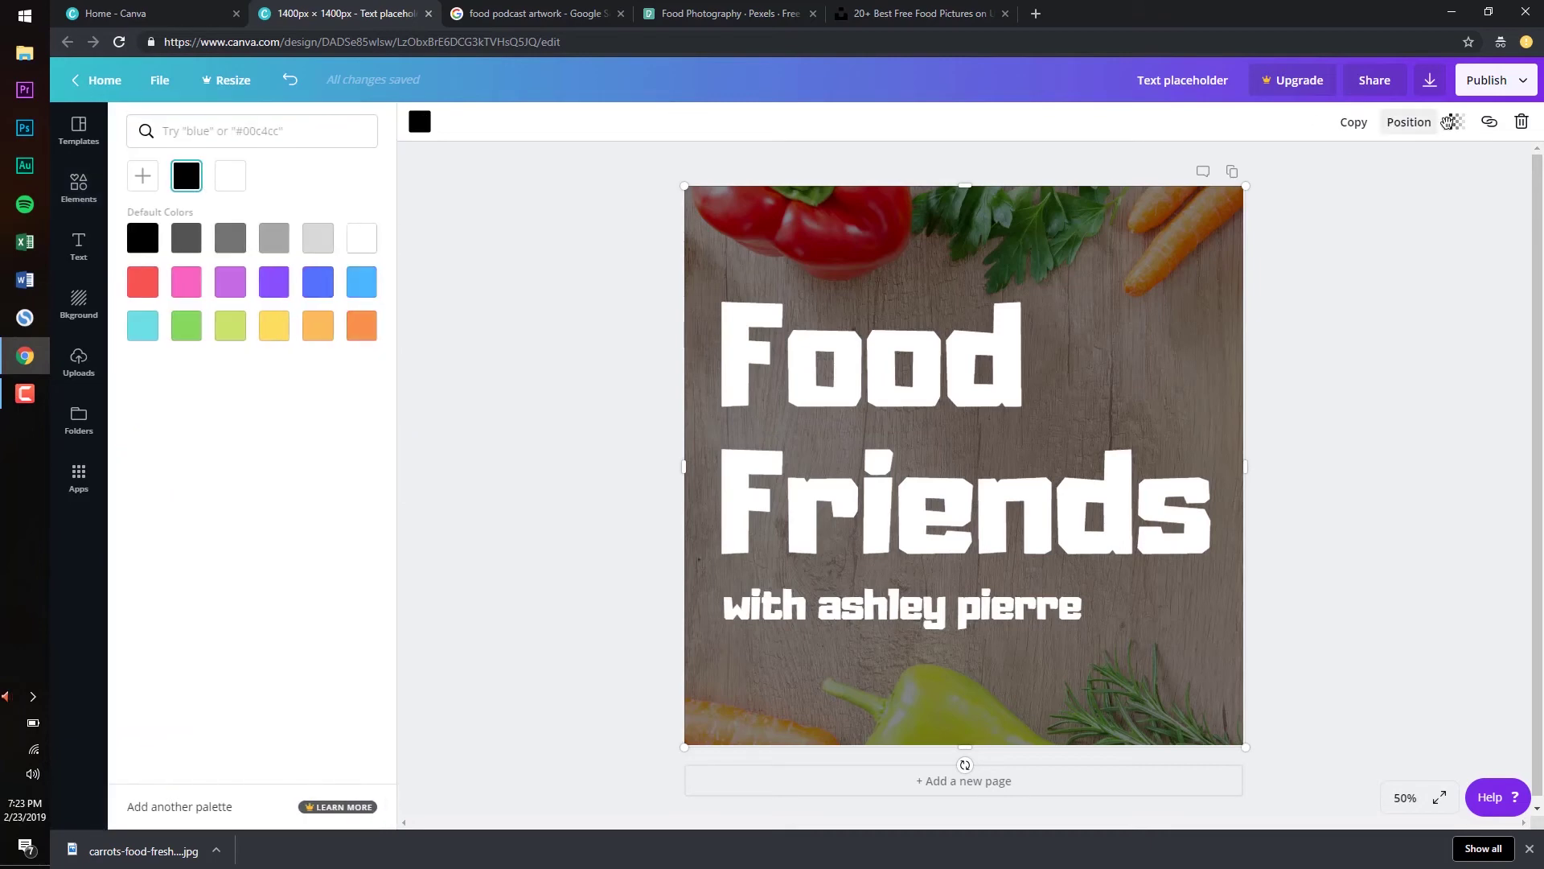
pyautogui.click(1455, 121)
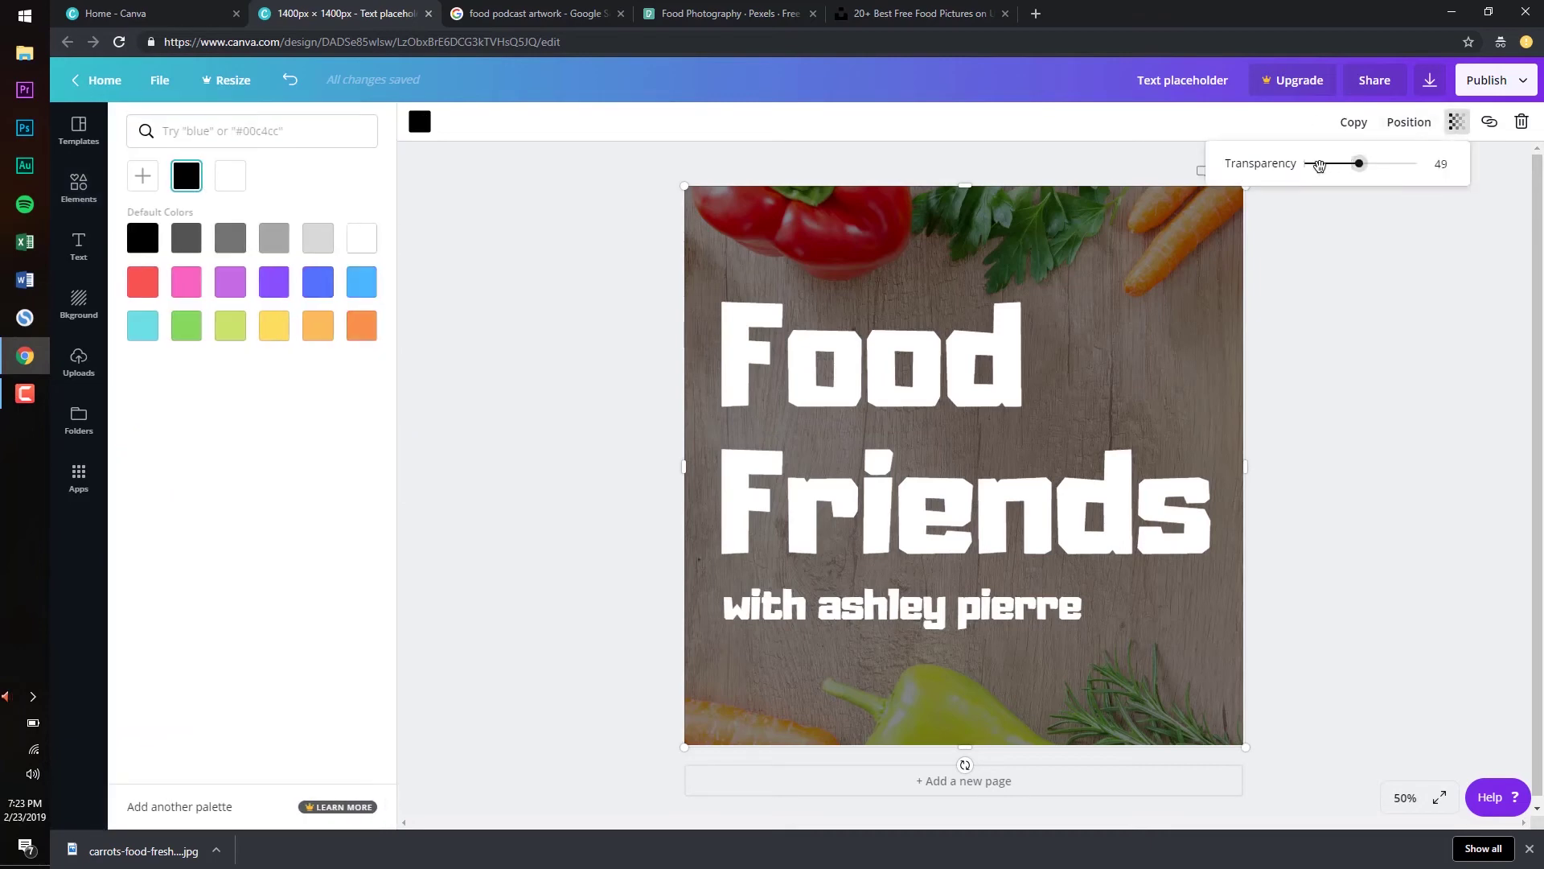
pyautogui.moveTo(1356, 162); pyautogui.dragTo(1247, 177)
pyautogui.click(1399, 324)
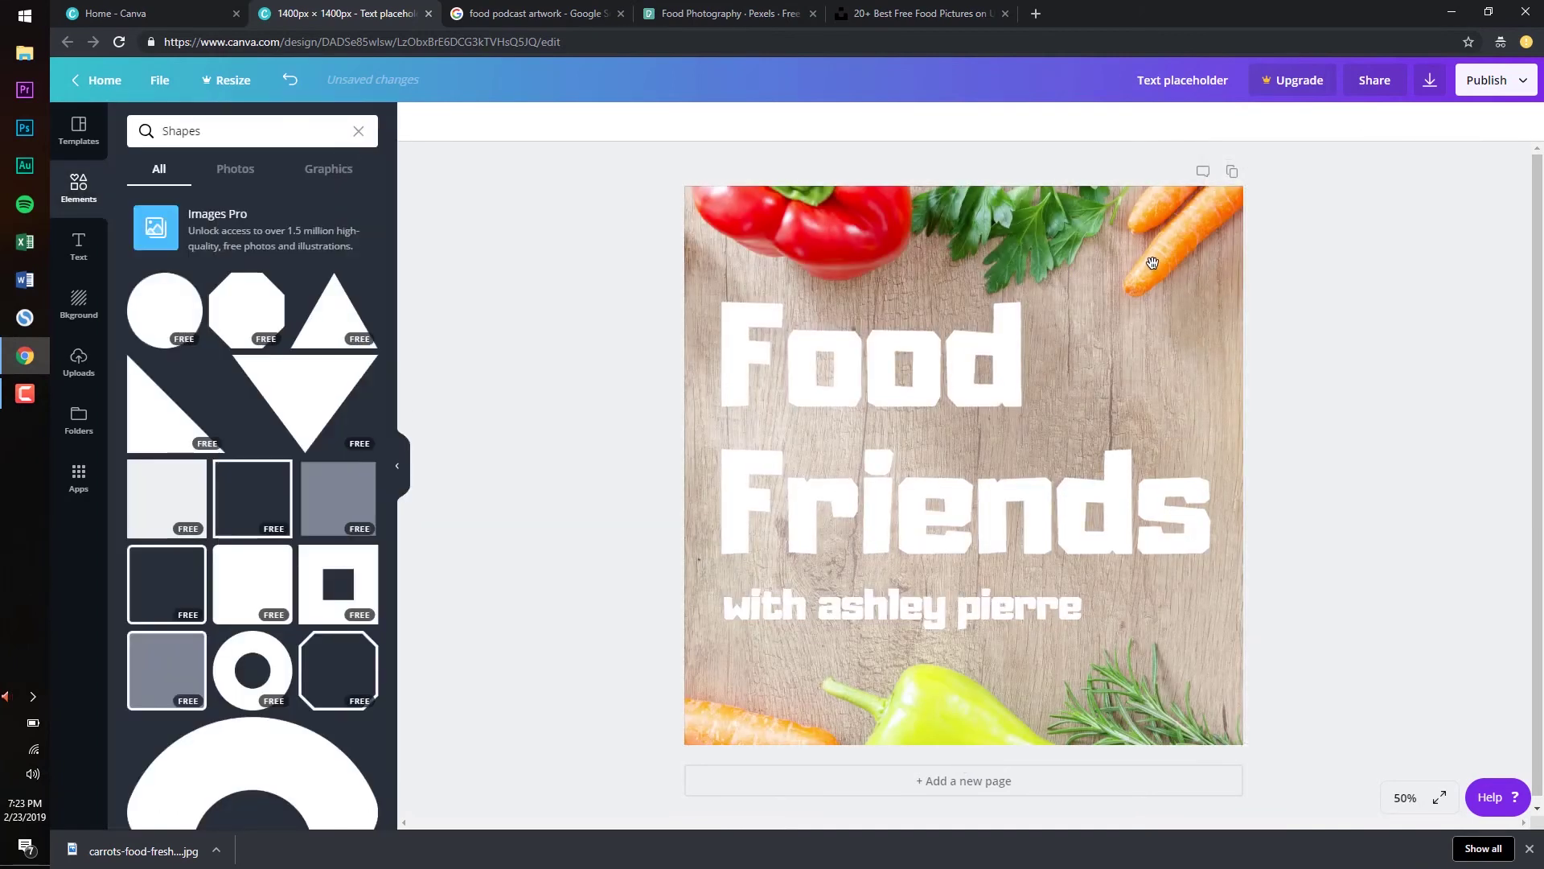
# Undo an accidental text move and delete the large overlay shape
pyautogui.moveTo(1152, 263); pyautogui.dragTo(1060, 324)
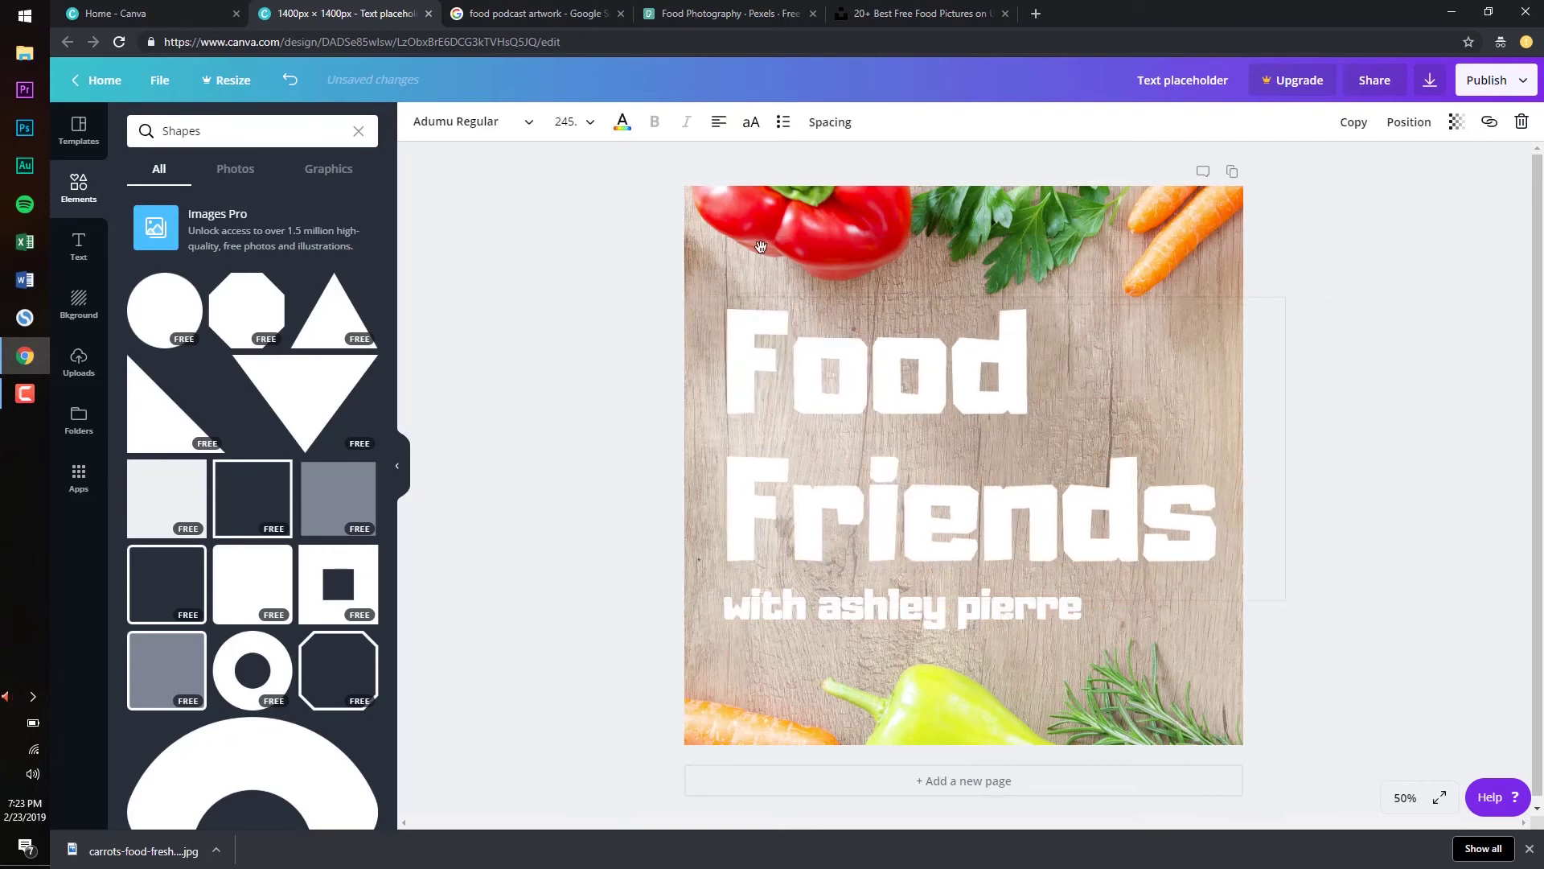
pyautogui.click(294, 74)
pyautogui.click(941, 228)
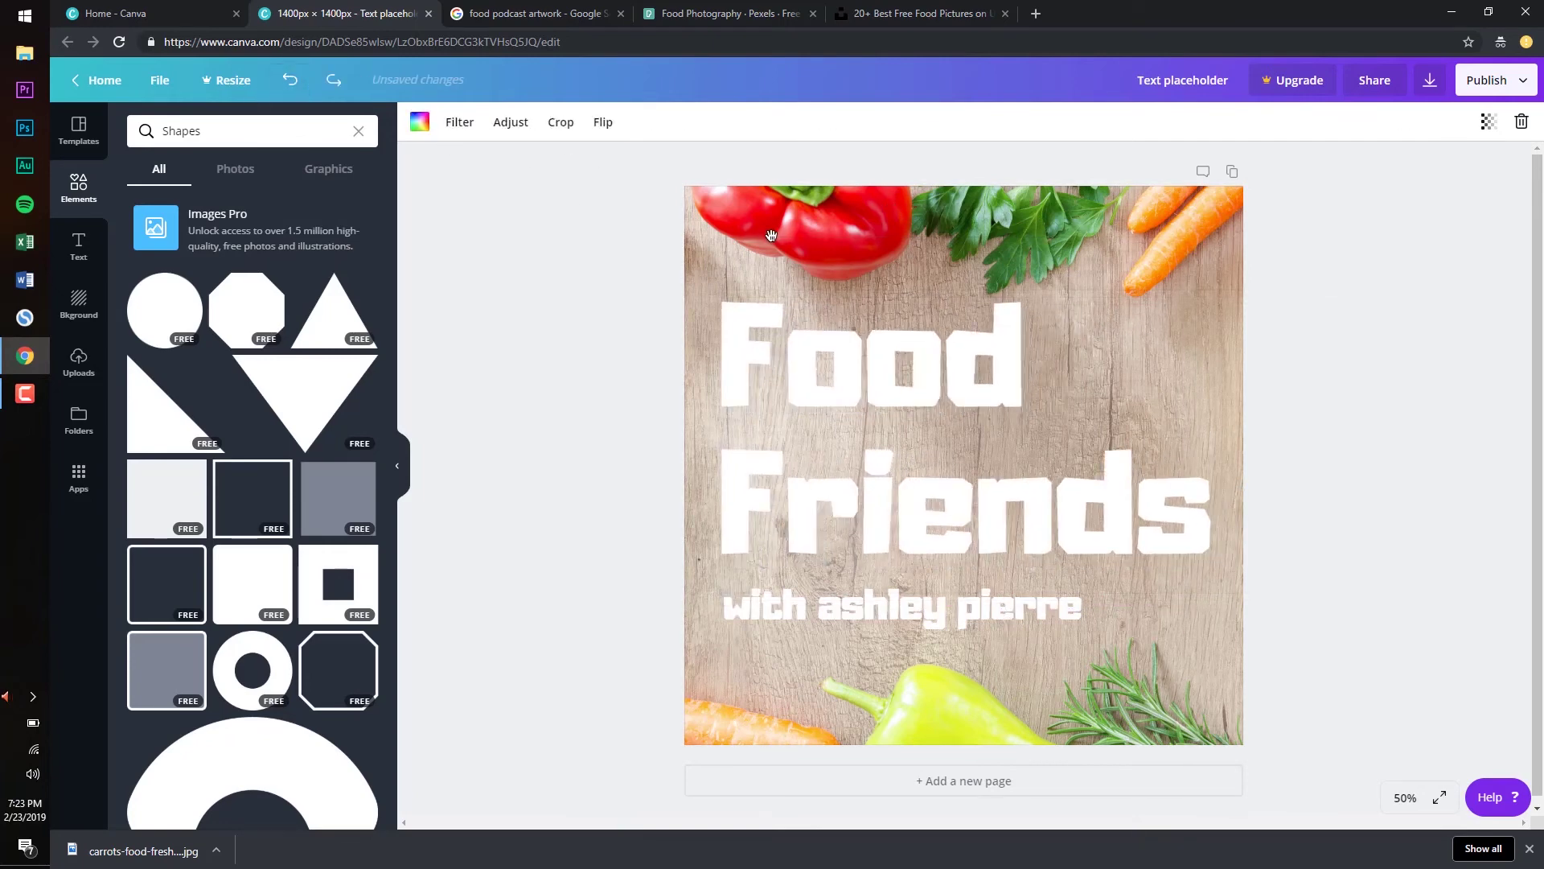
pyautogui.click(785, 267)
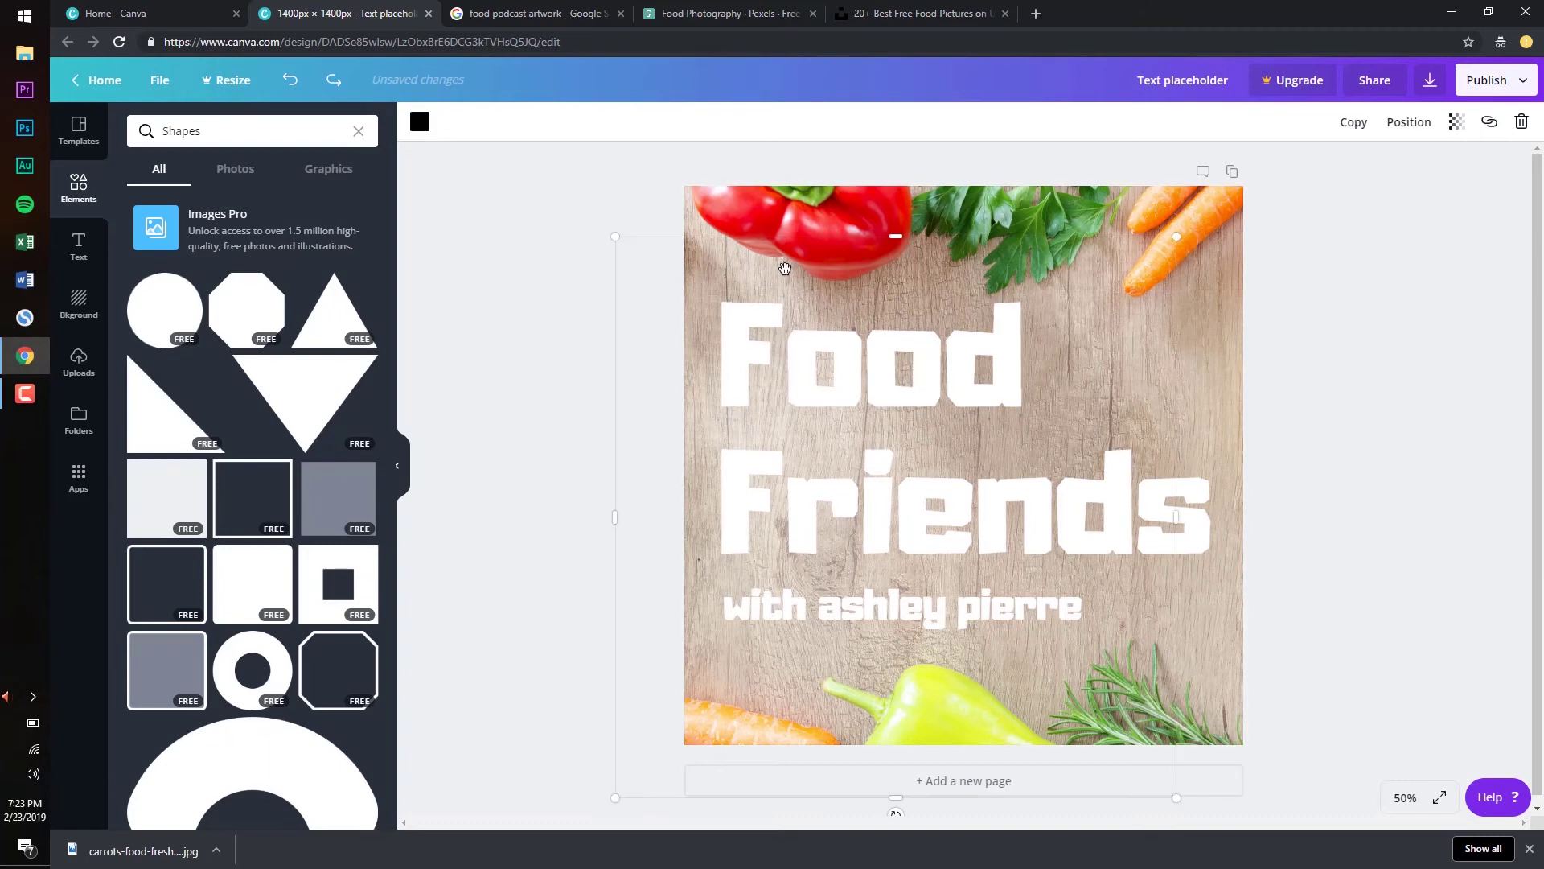
pyautogui.press('Delete')
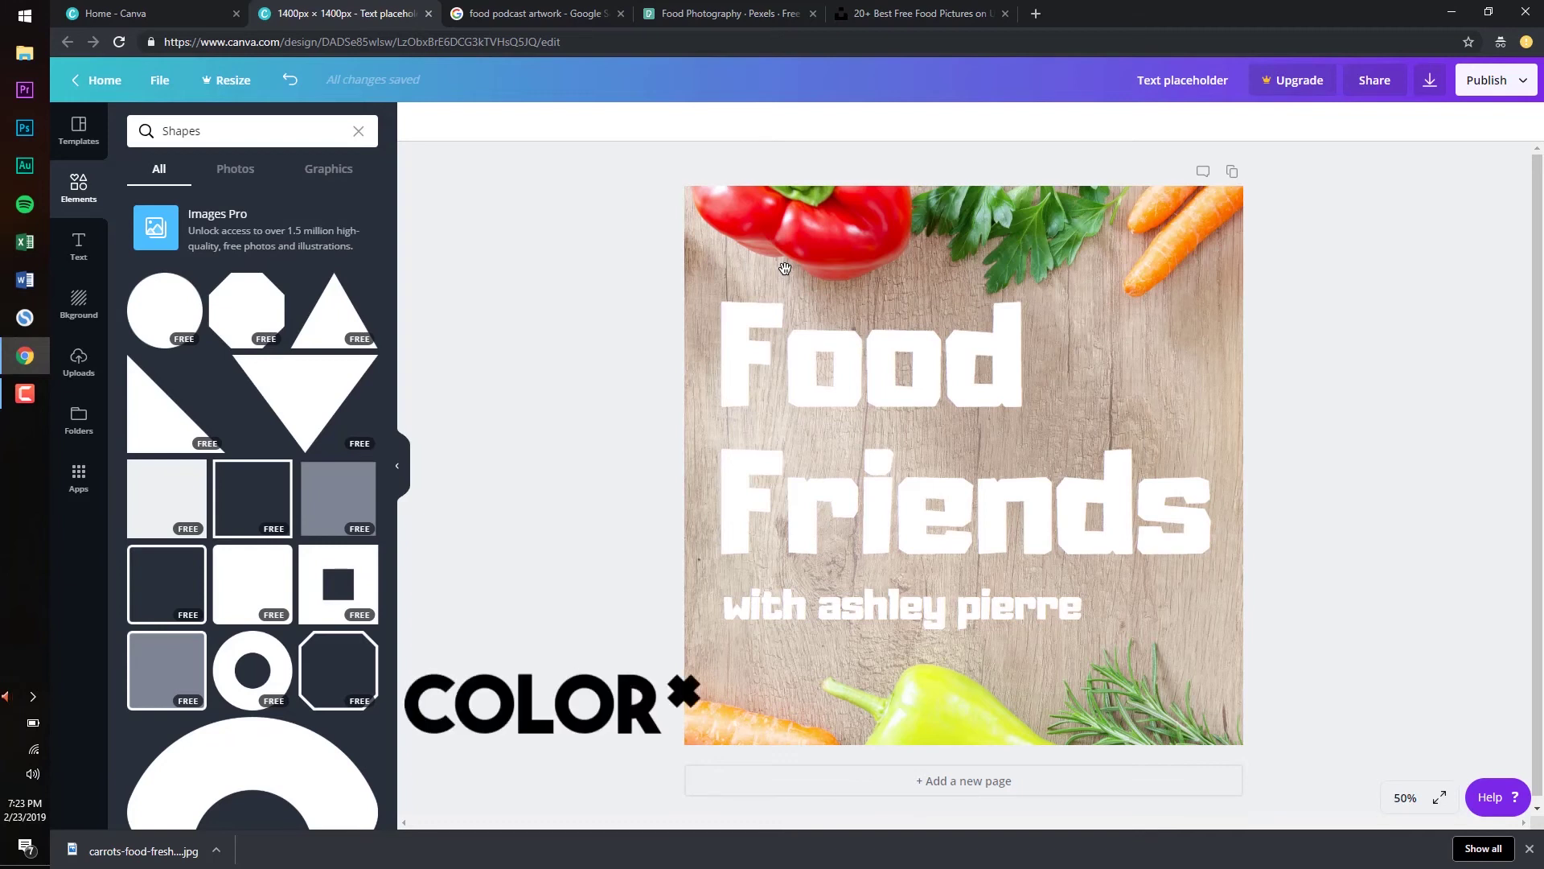
# Clear the Shapes search and scroll through all the free stock photos
pyautogui.click(357, 130)
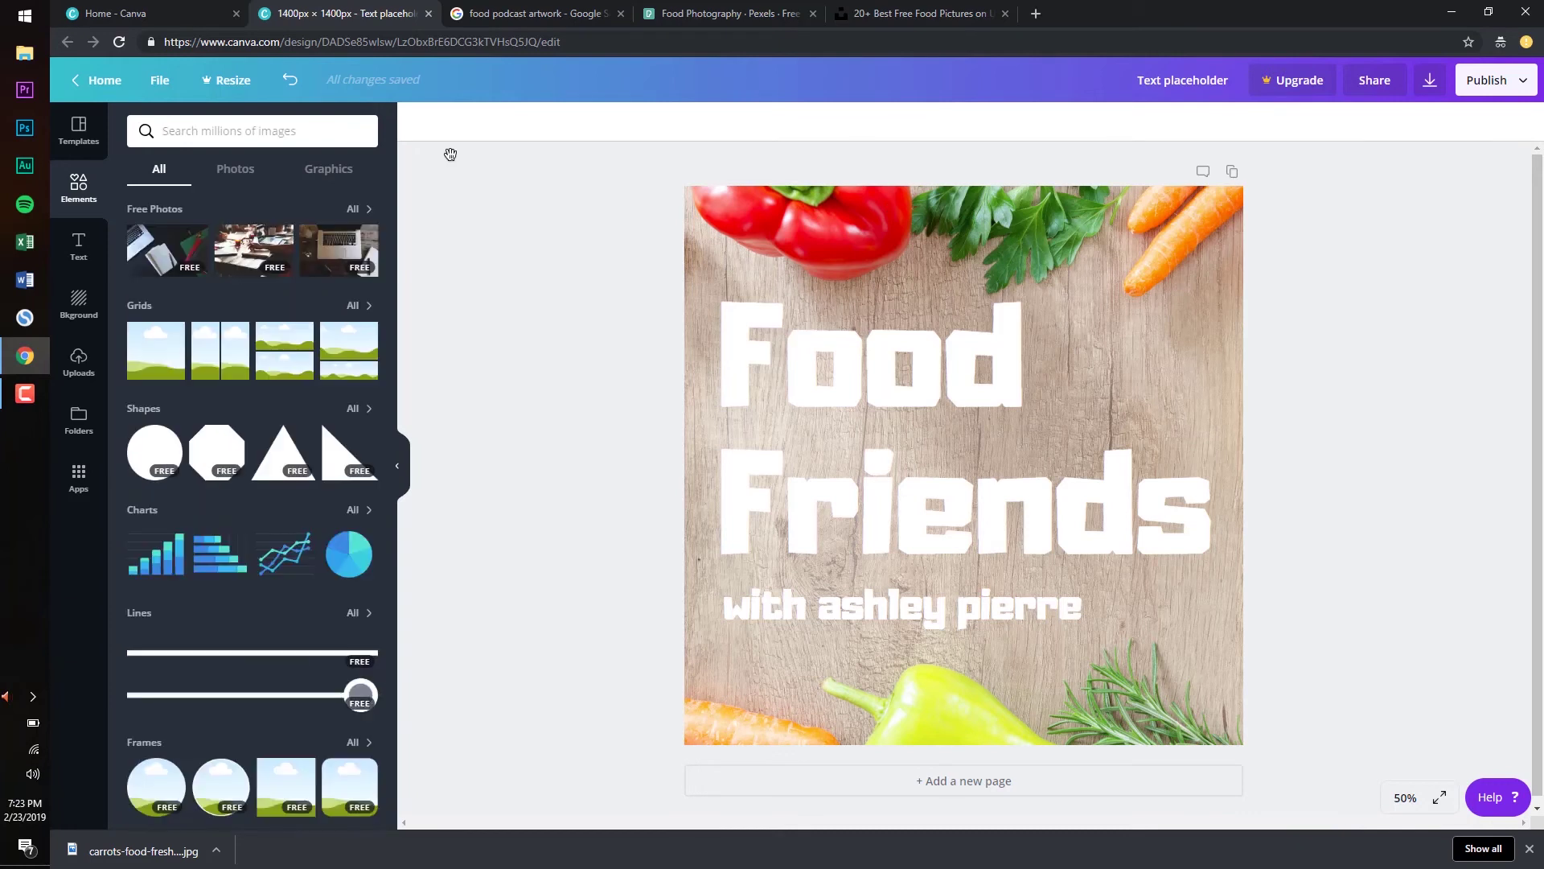
pyautogui.click(356, 208)
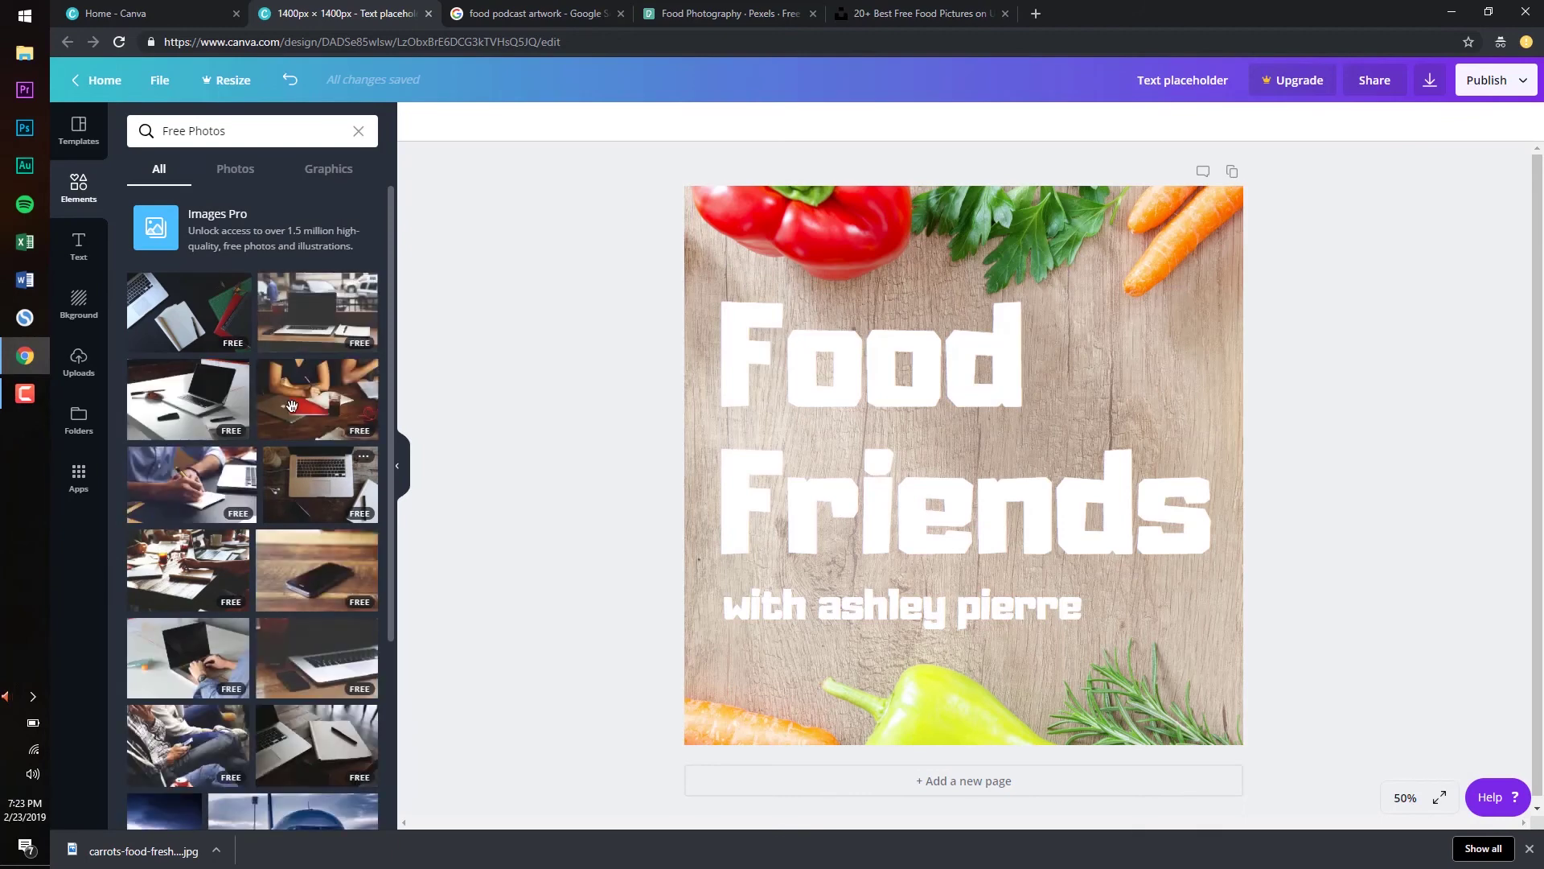
pyautogui.scroll(-3, 291, 405)
pyautogui.scroll(-4, 291, 404)
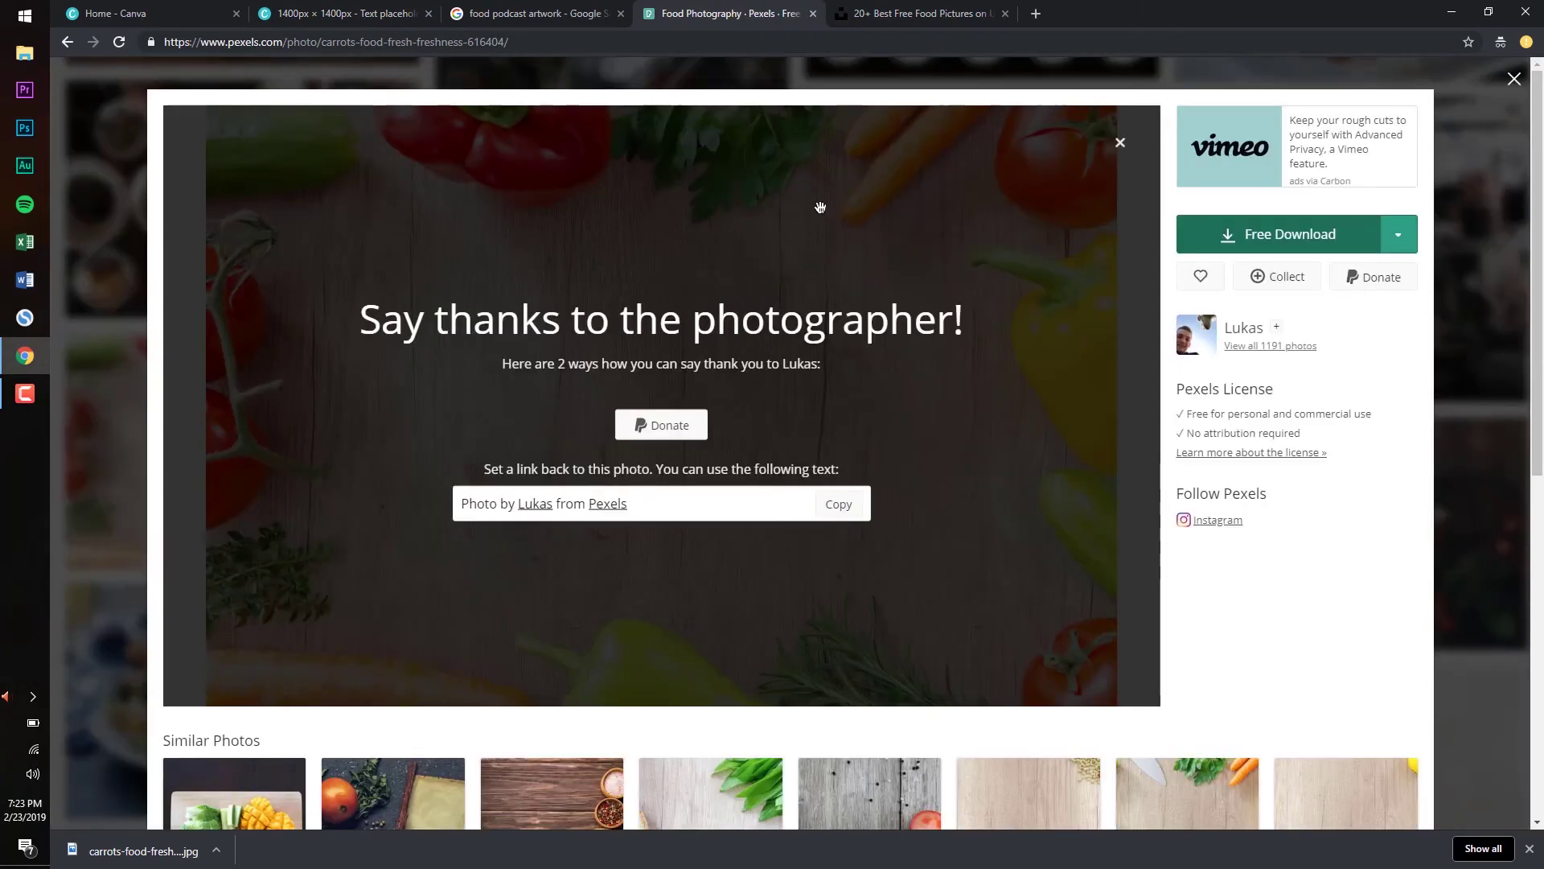
# Browse the Unsplash food photos in the other Chrome tab, then return to the Canva cover
pyautogui.click(913, 13)
pyautogui.scroll(-5, 637, 279)
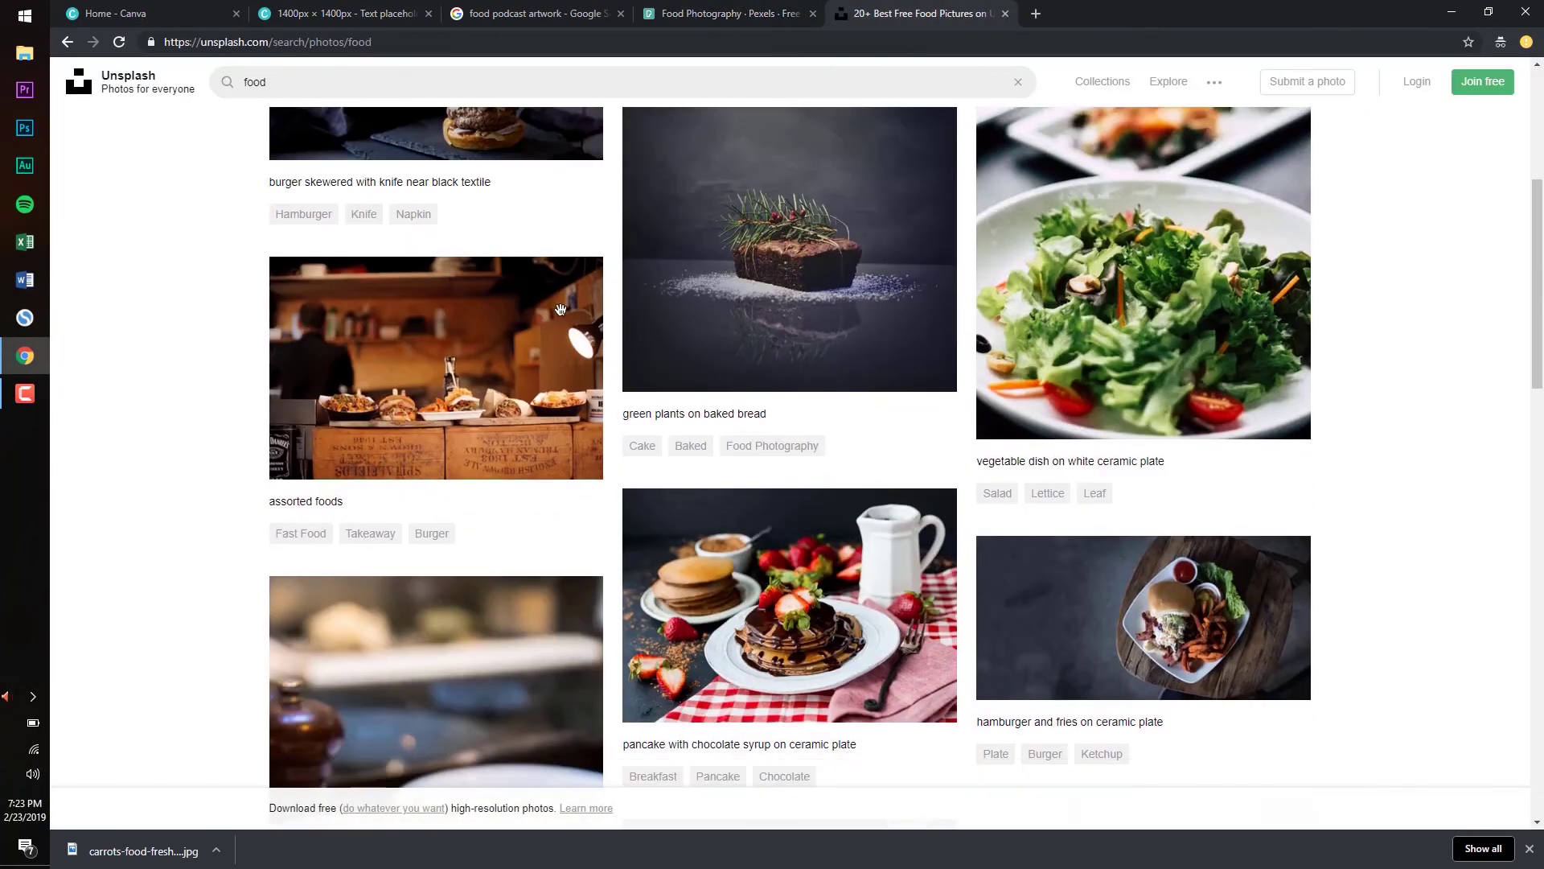
pyautogui.moveTo(836, 286)
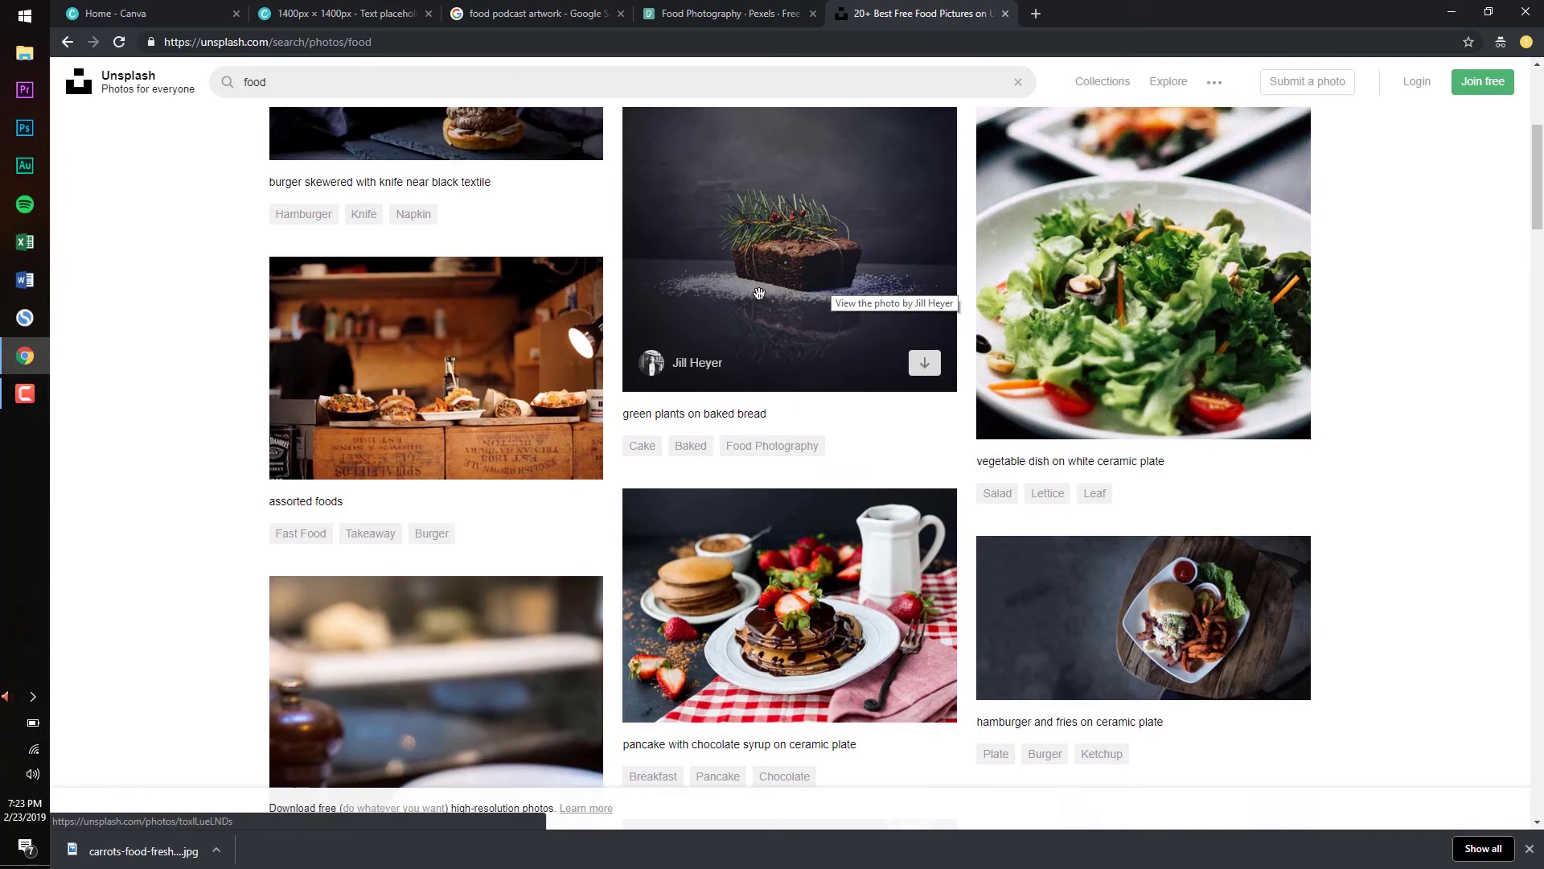
pyautogui.hotkey('ctrl', '2')
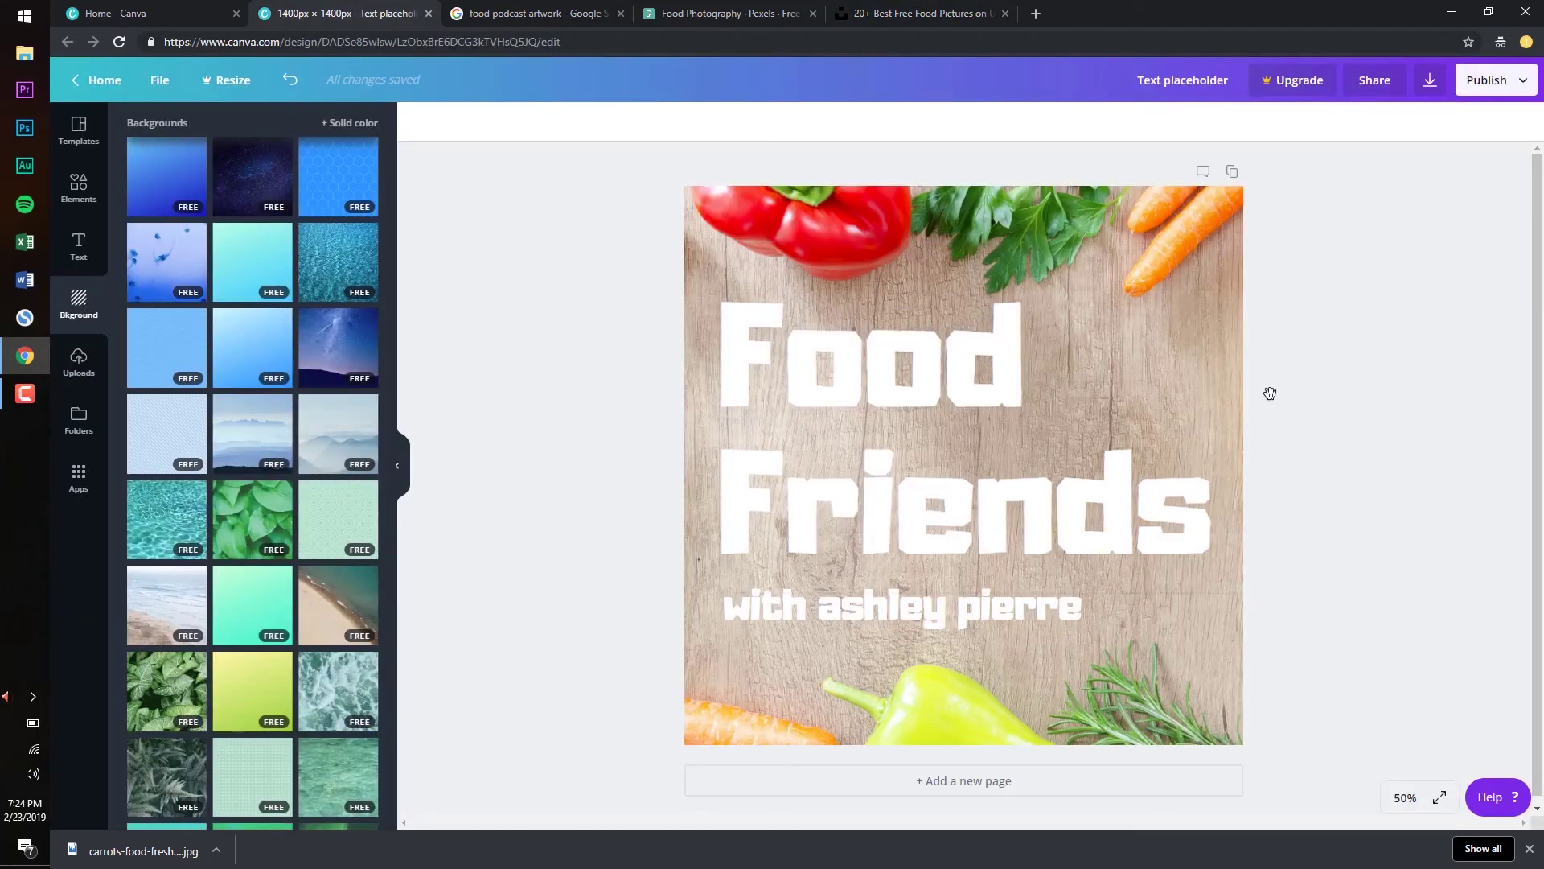
# Try the mint diamond pattern background, undo back to the vegetable photo, and open Apps
pyautogui.click(1078, 242)
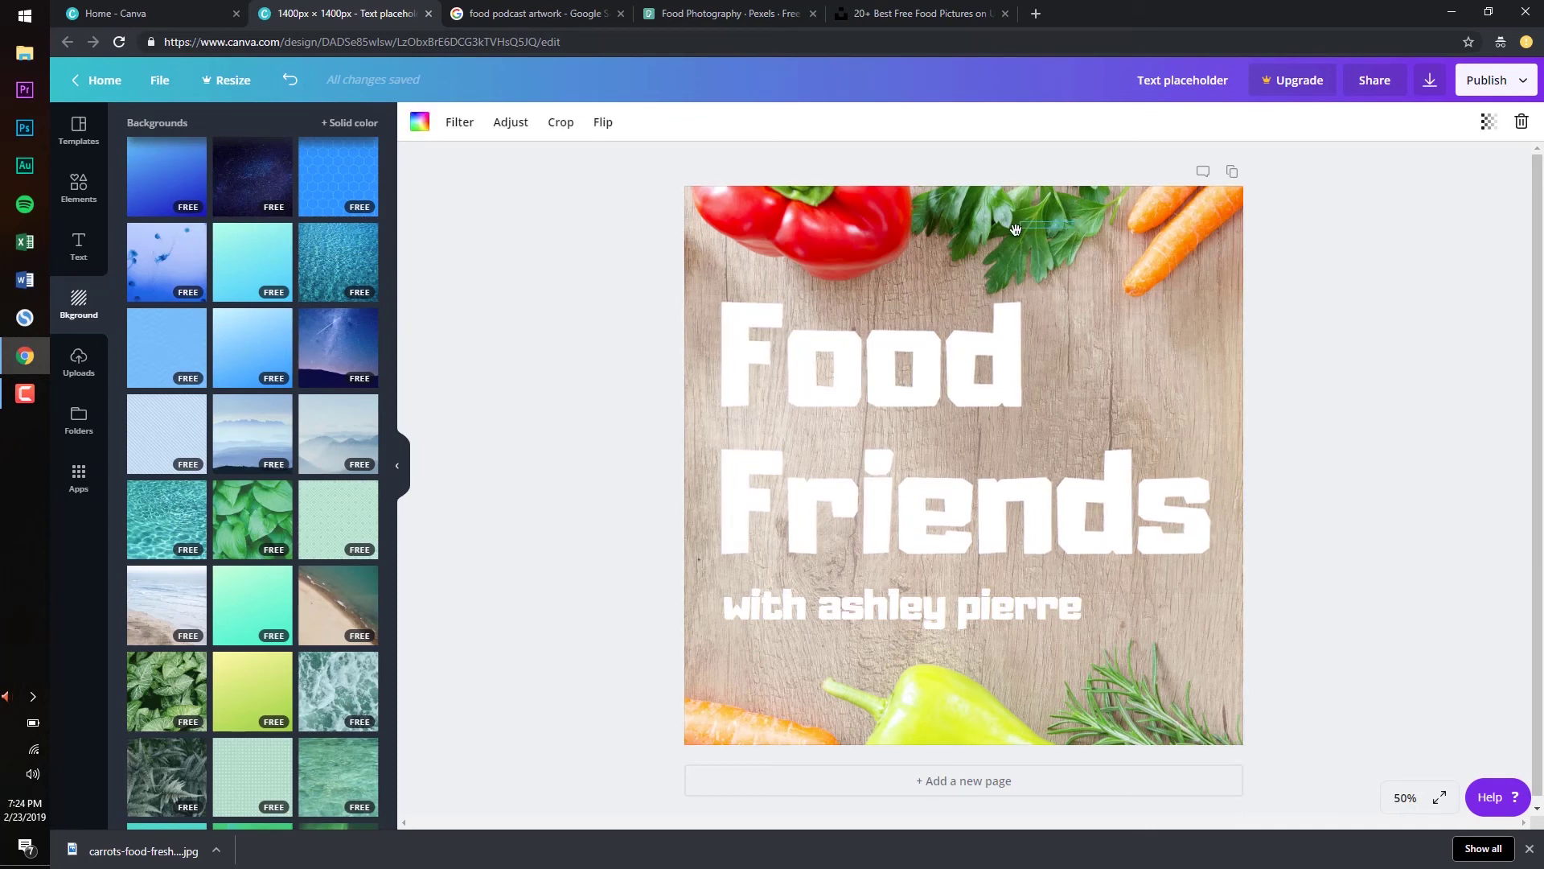
pyautogui.press('Escape')
pyautogui.click(349, 508)
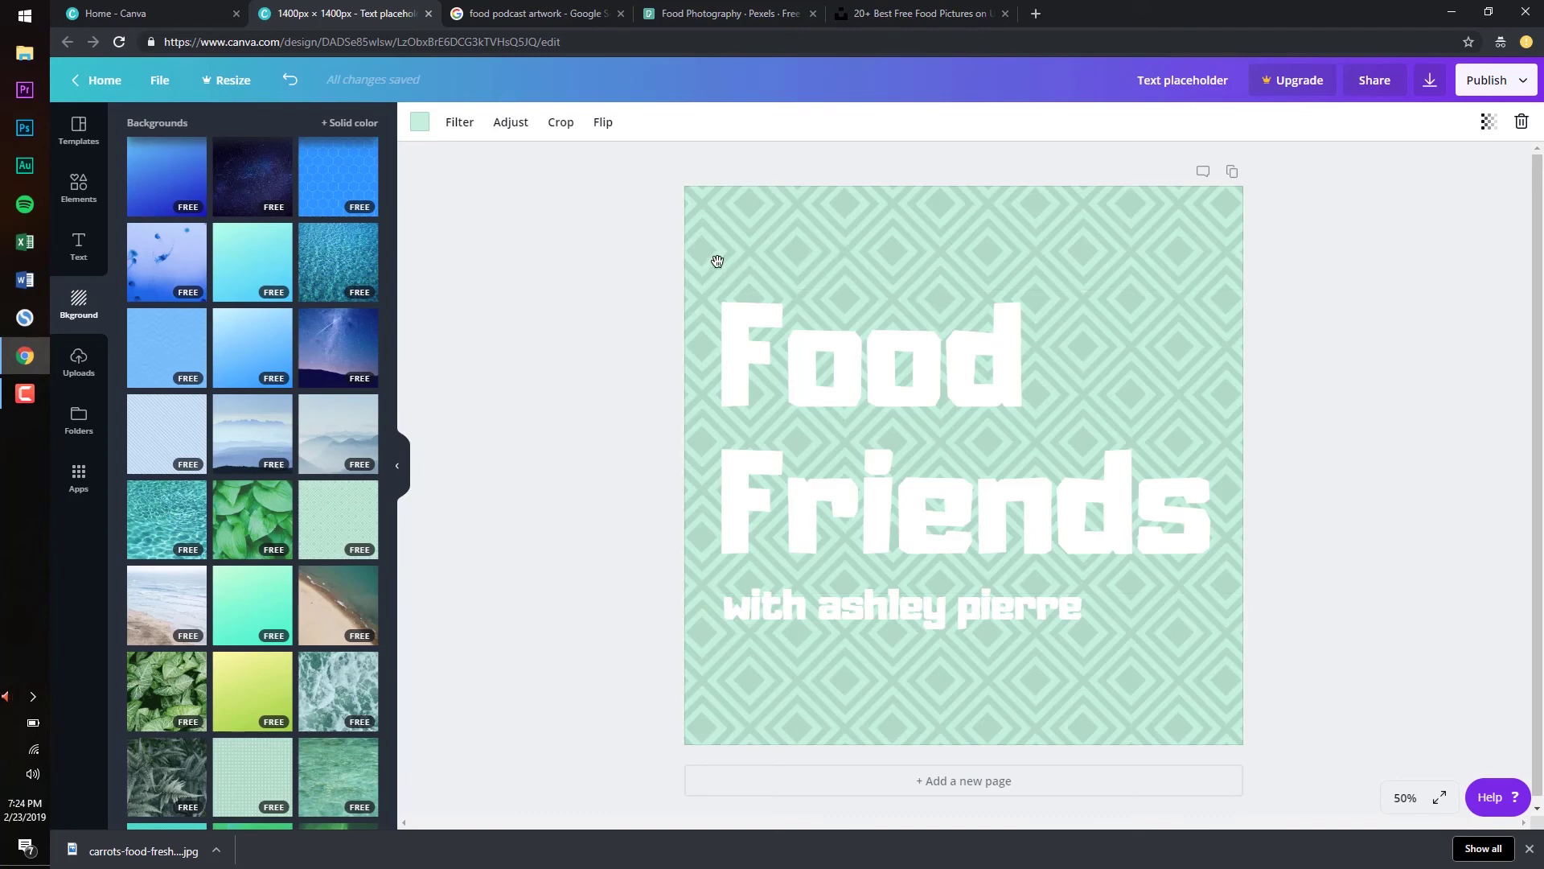
pyautogui.click(289, 79)
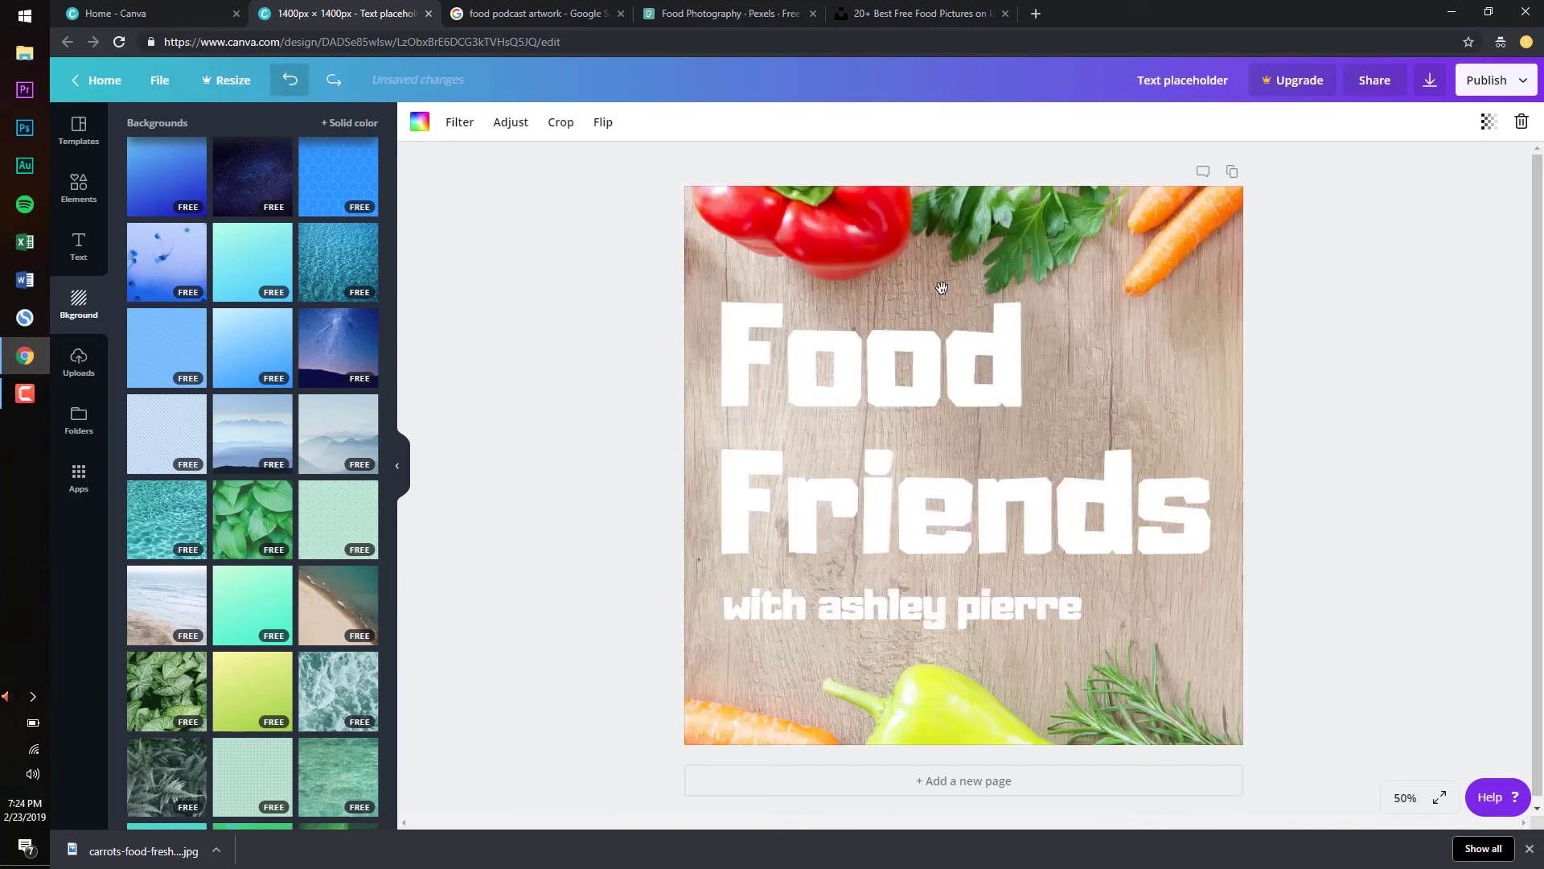
pyautogui.scroll(-10, 287, 368)
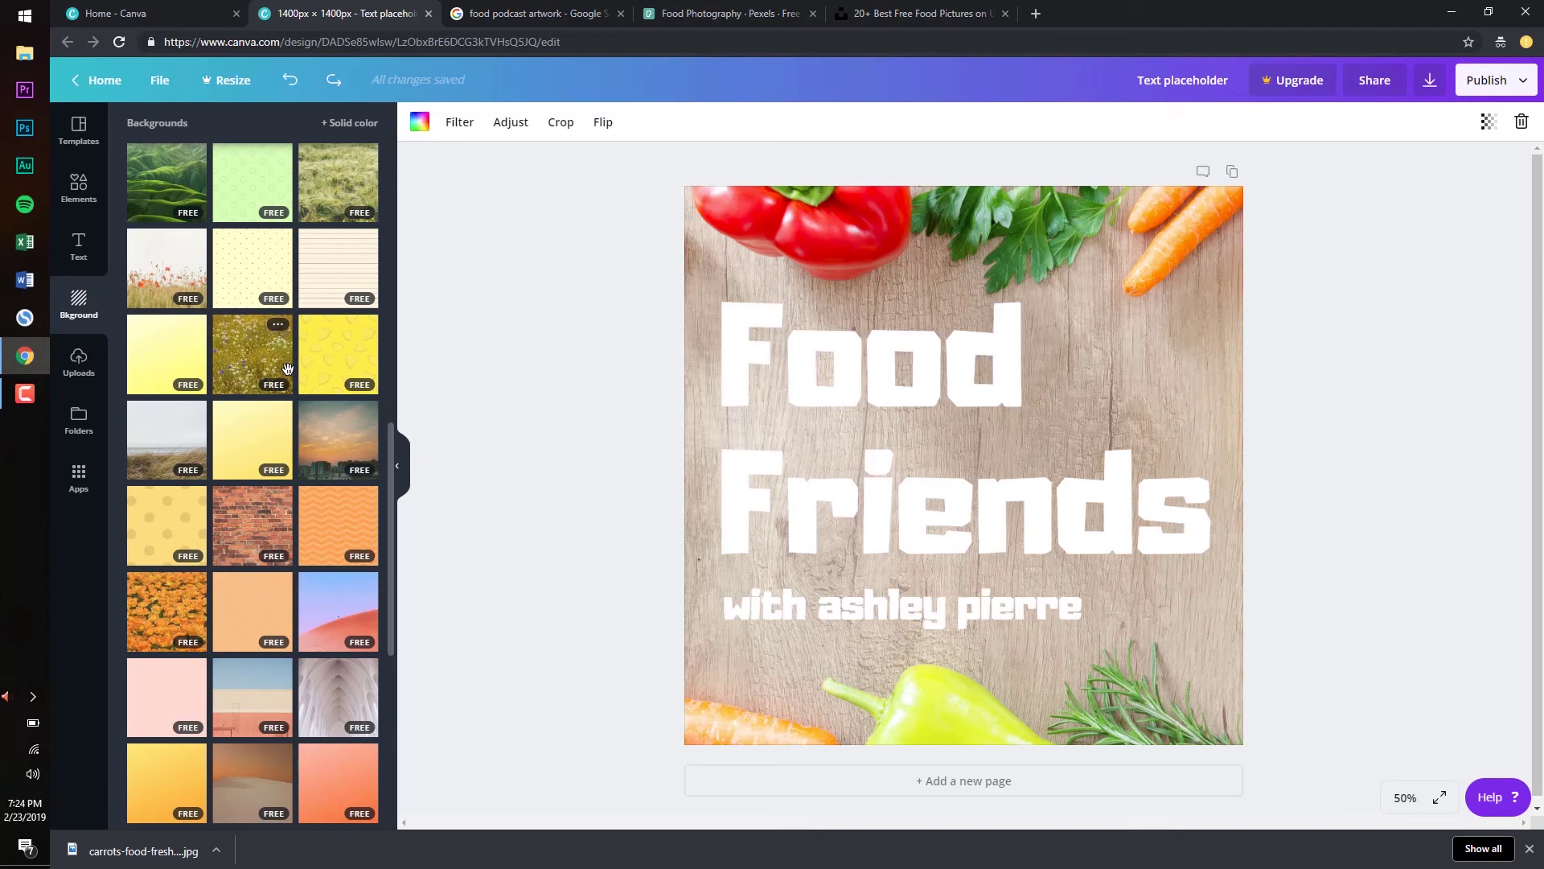
pyautogui.click(78, 478)
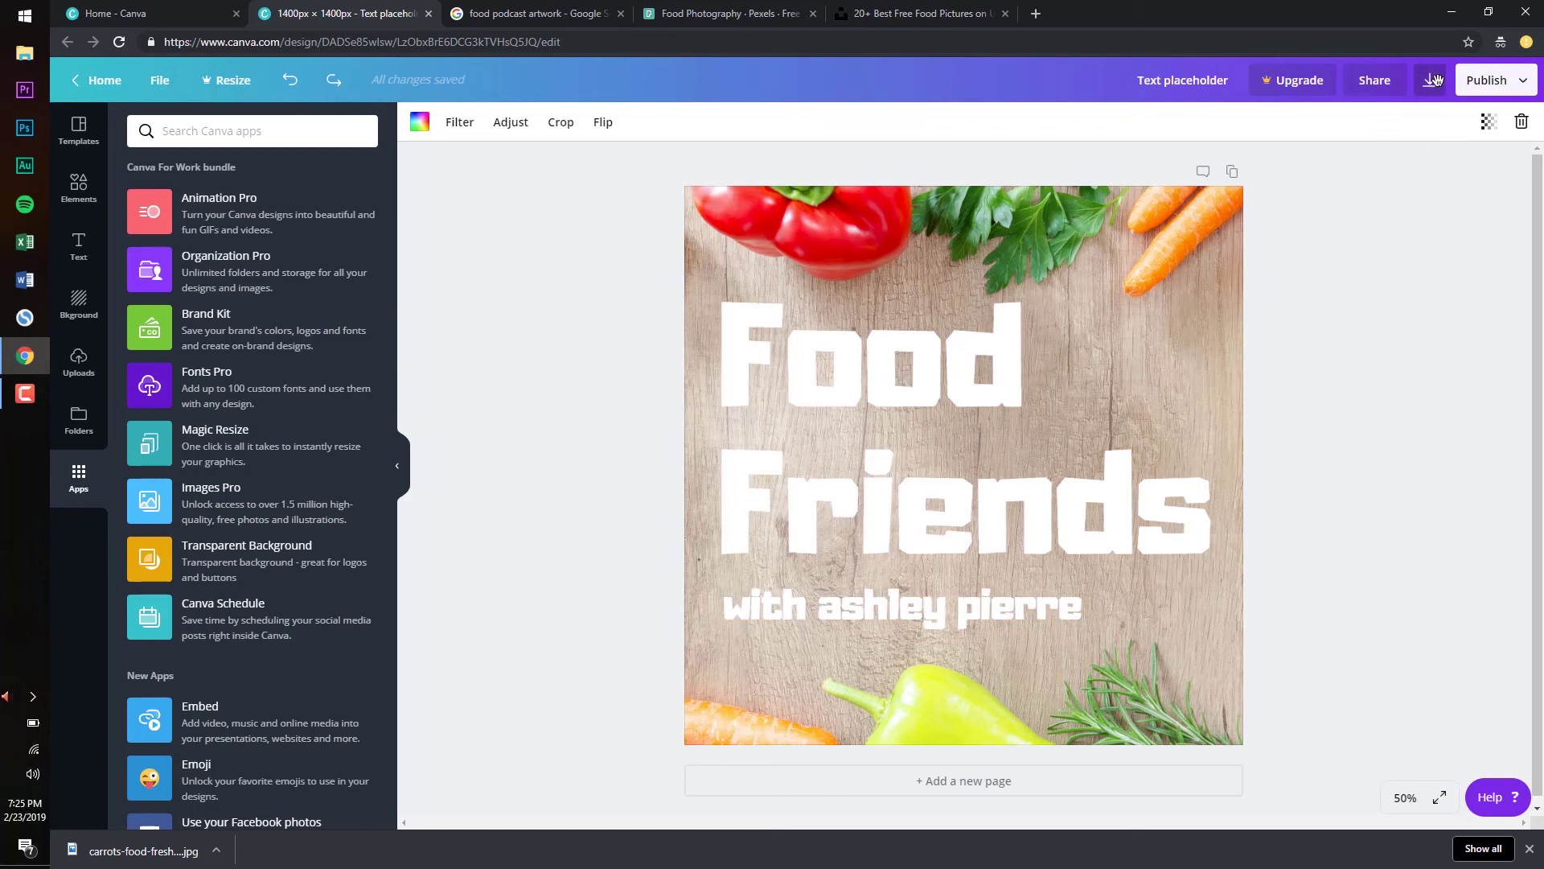
# Download the Food Friends cover with JPG chosen as the file type
pyautogui.click(1433, 80)
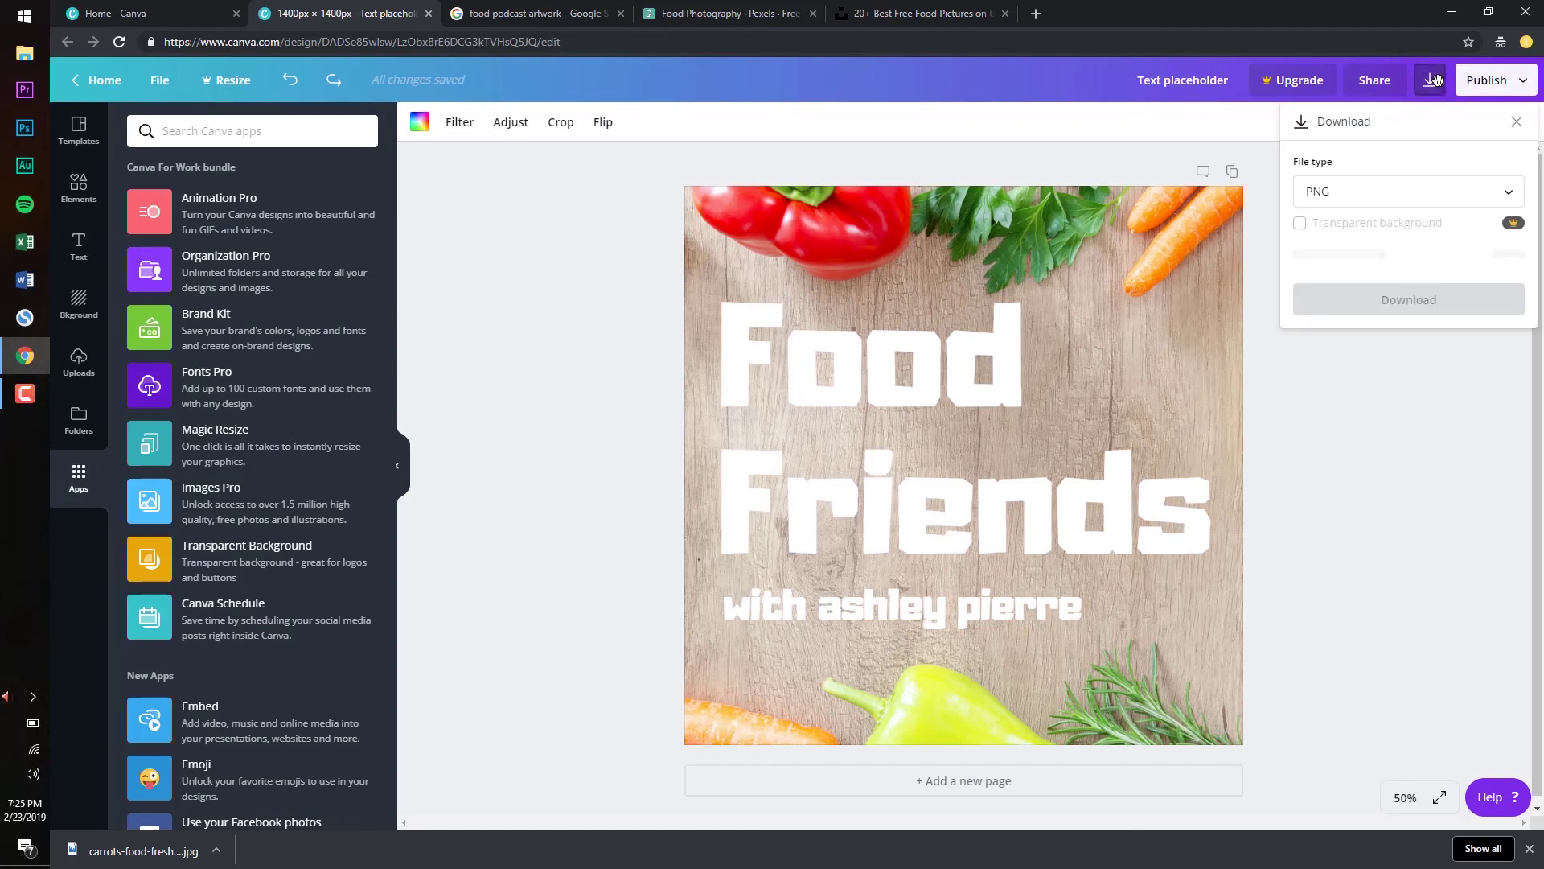
pyautogui.click(1391, 189)
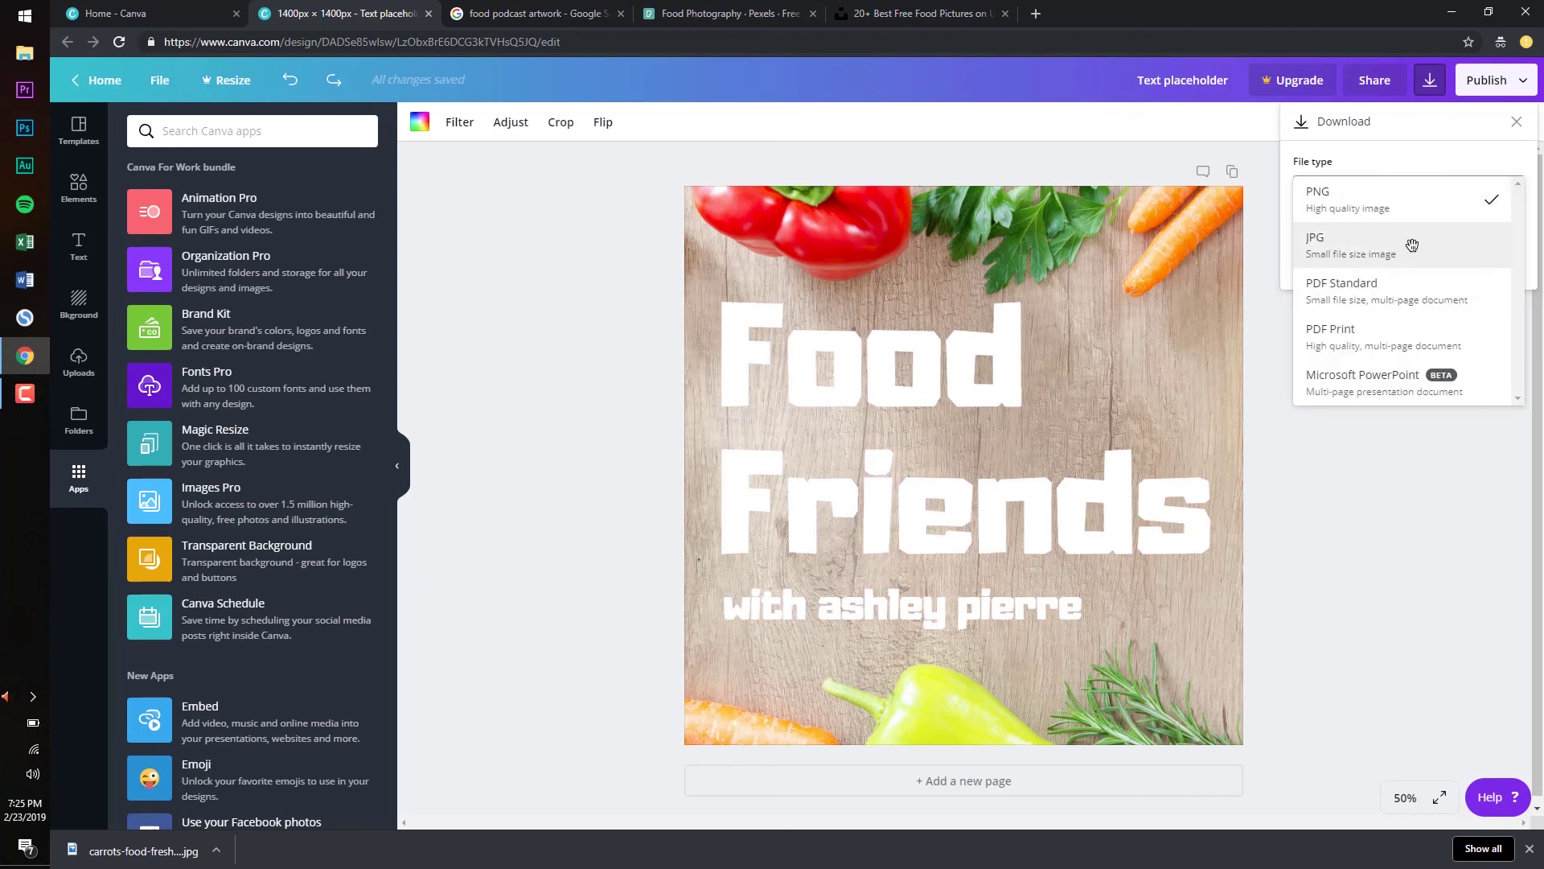
pyautogui.click(1413, 244)
pyautogui.click(1482, 240)
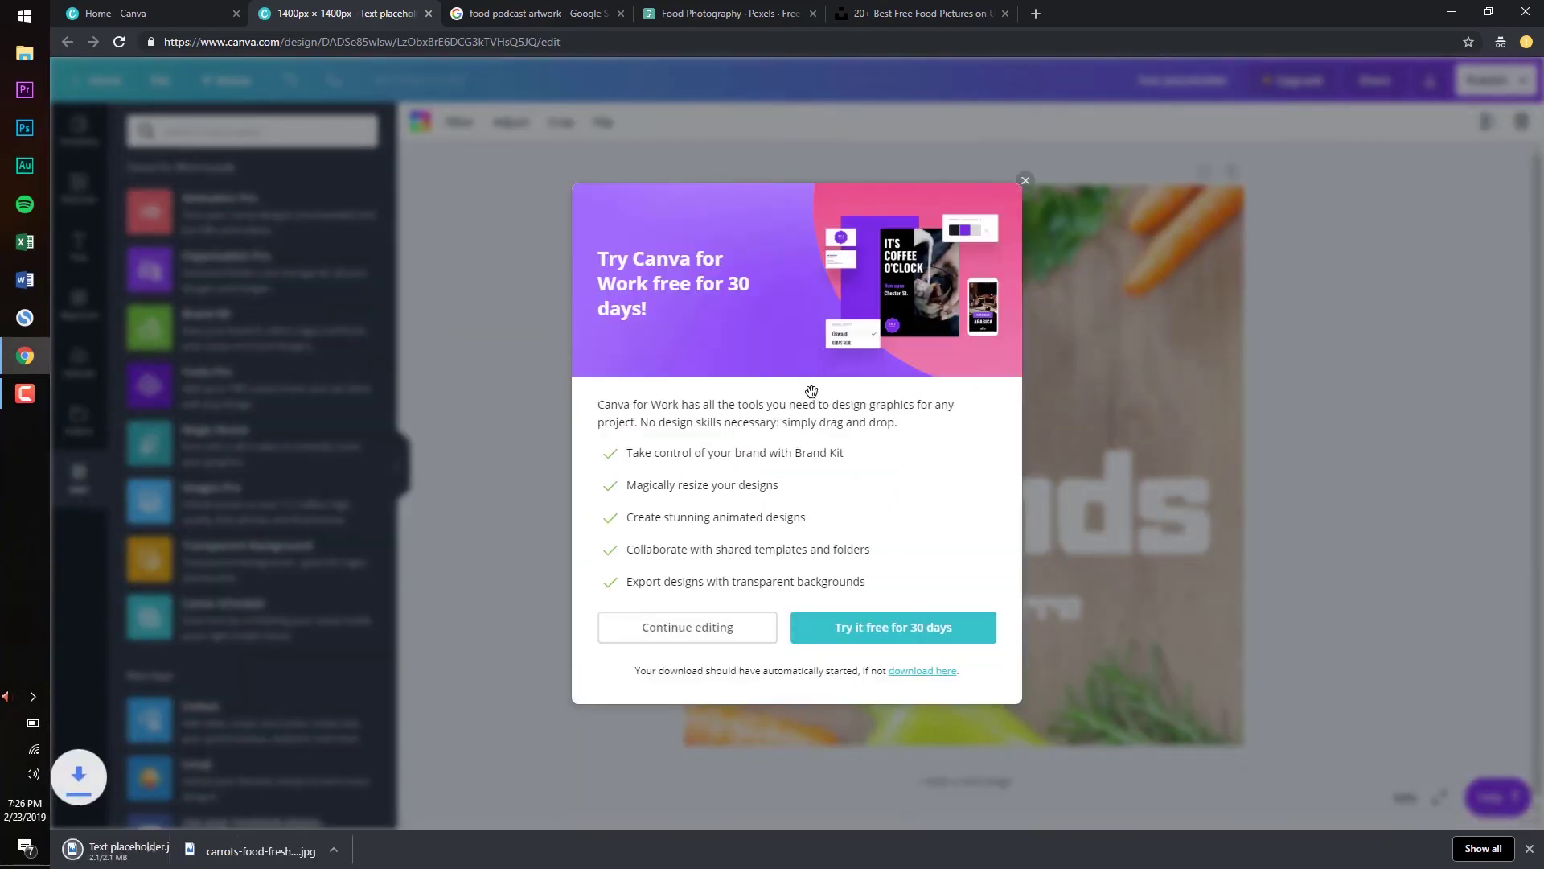
# Open Text placeholder.jpg from Chrome's download bar to view it in Photos
pyautogui.click(133, 851)
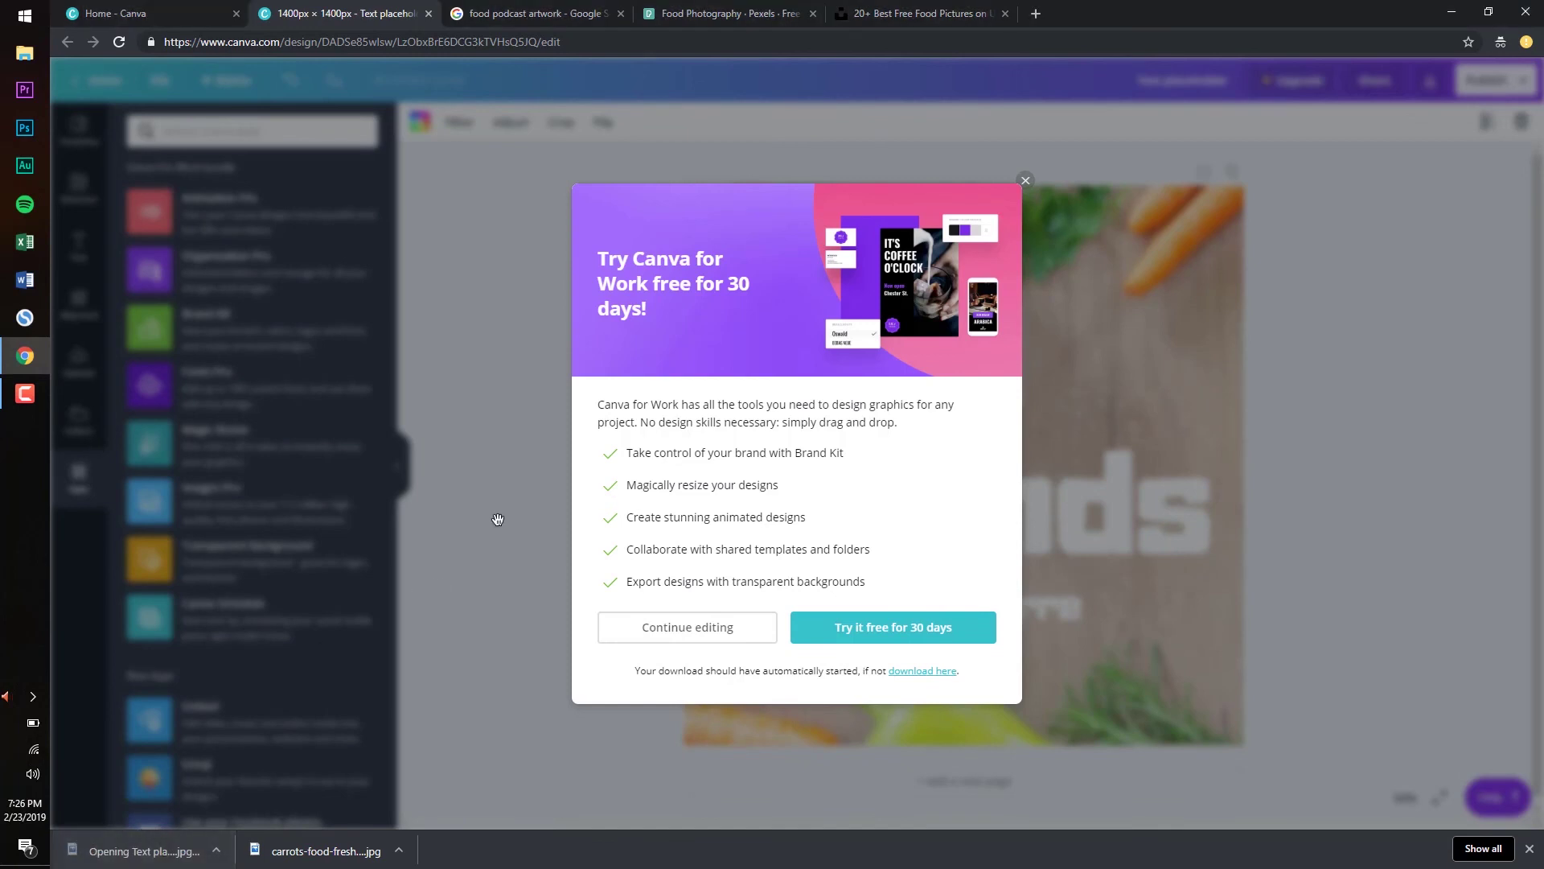